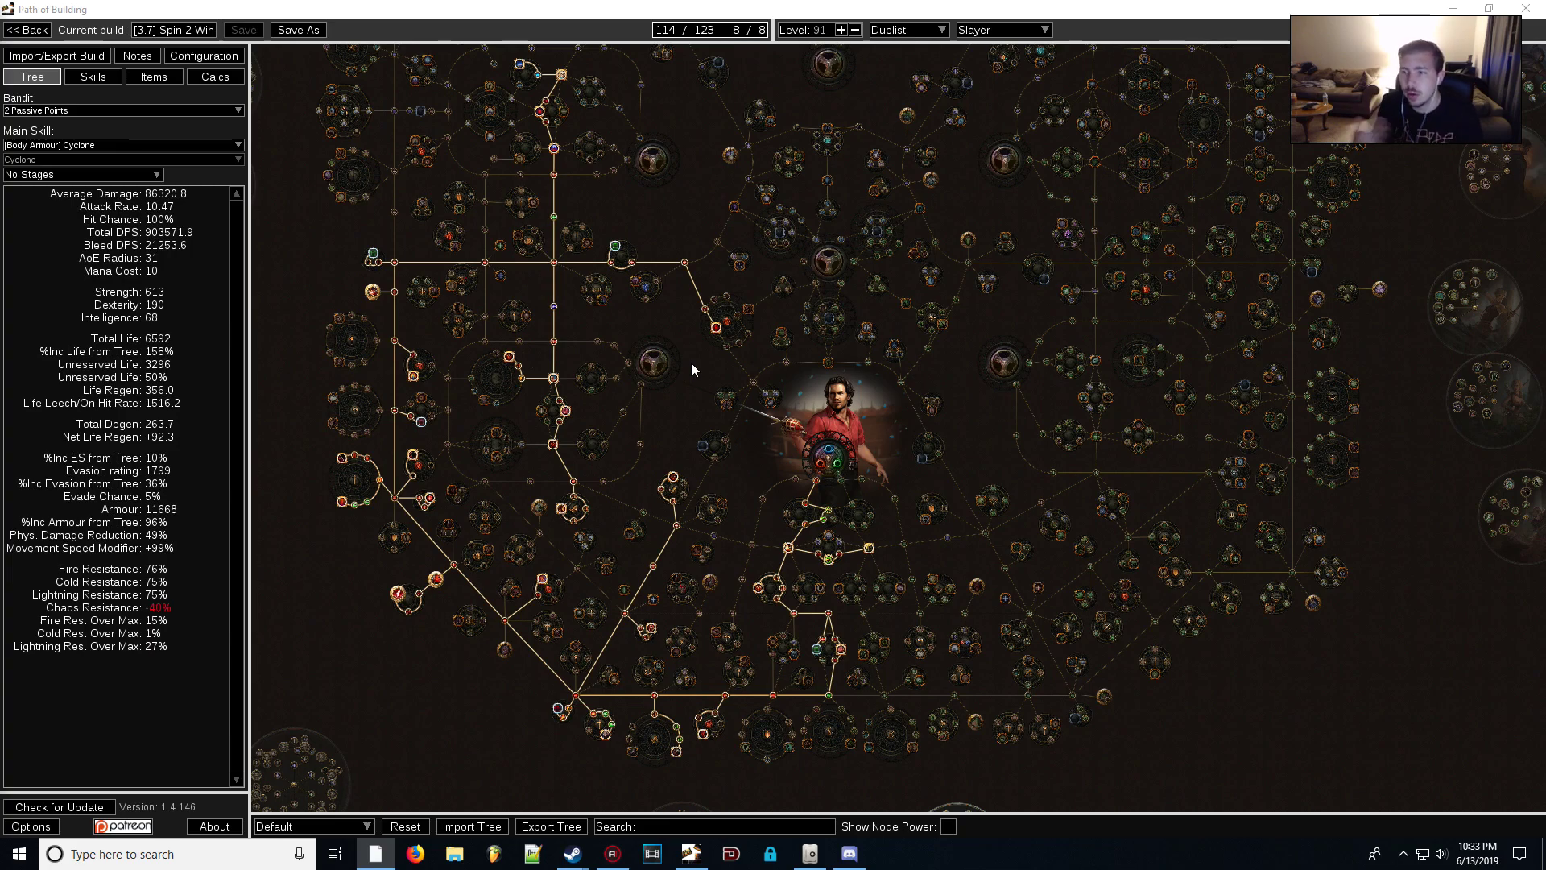
- Examine the allocated passive tree paths and the chosen Slayer ascendancy nodes
{"action": "scroll", "coordinate": [621, 451], "scroll_direction": "down", "scroll_amount": 1}
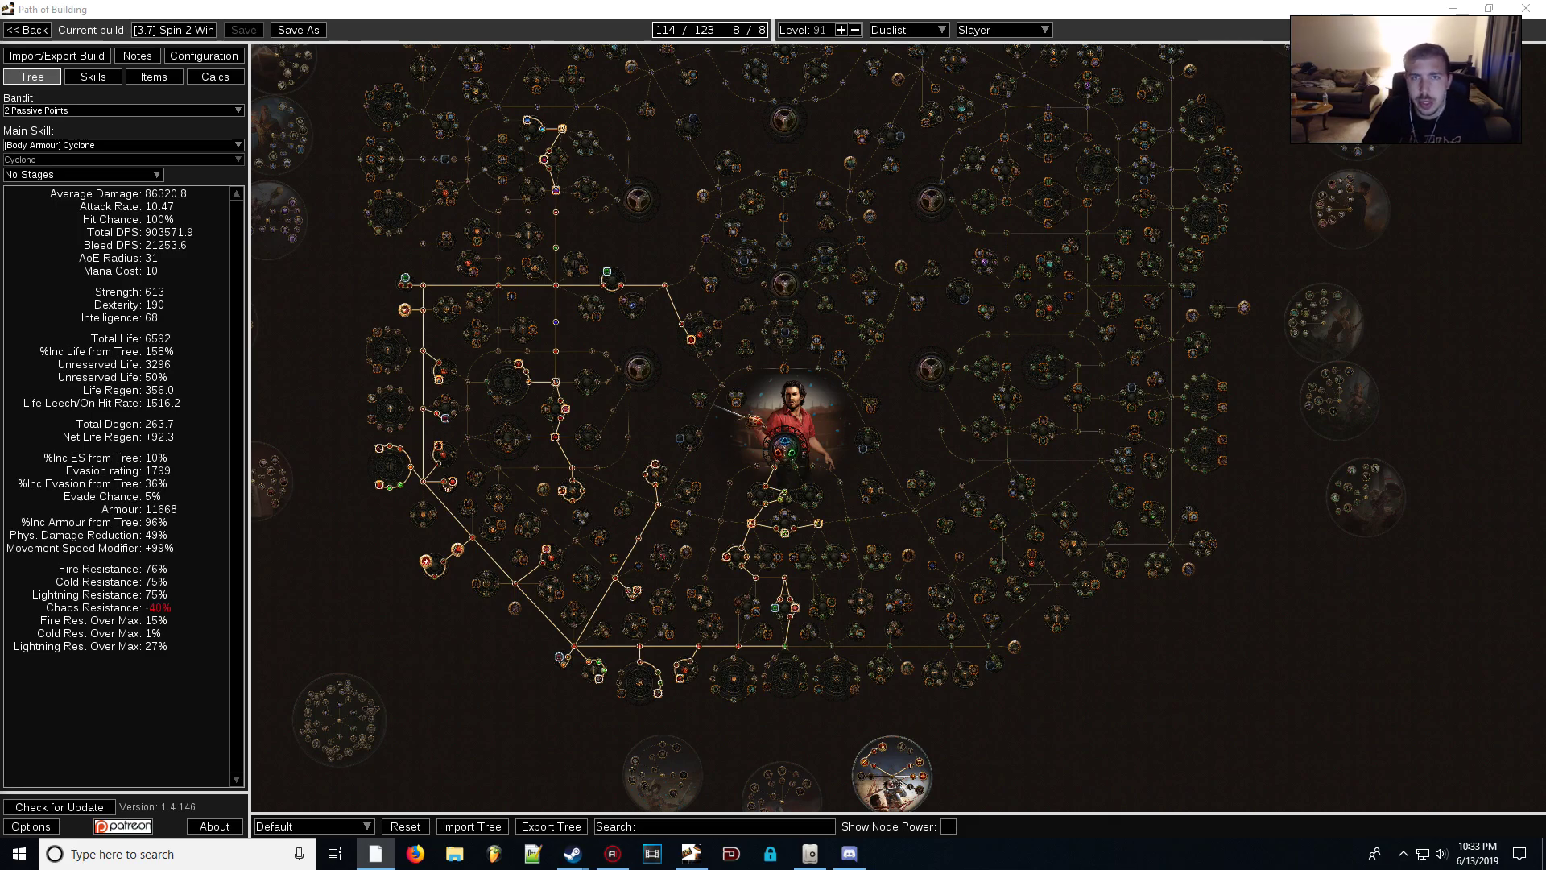
{"action": "scroll", "coordinate": [667, 410], "scroll_direction": "up", "scroll_amount": 2}
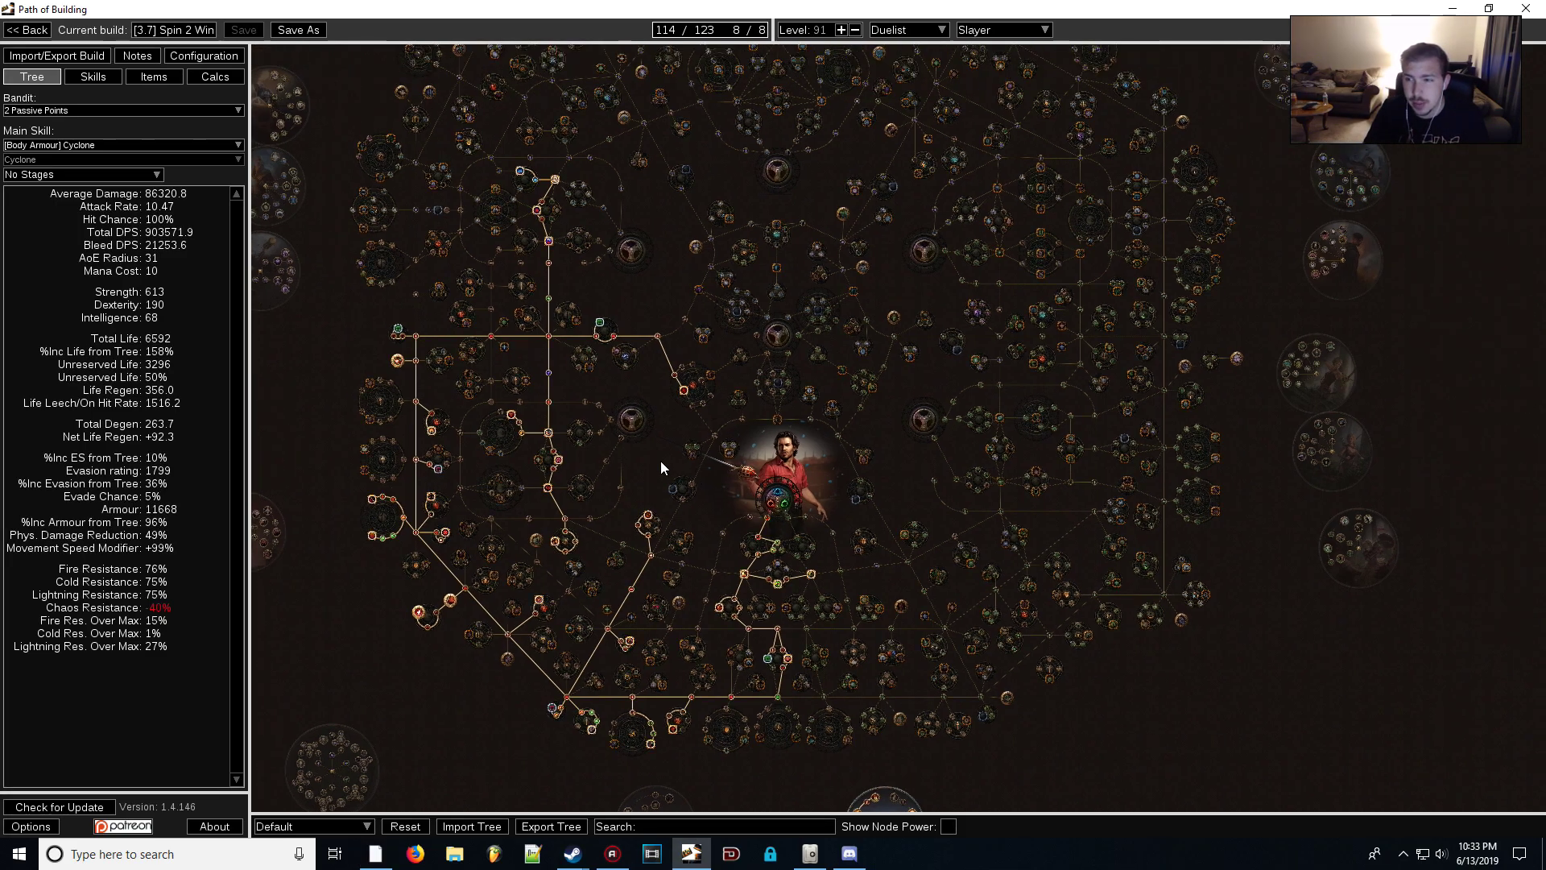
{"action": "left_click_drag", "start_coordinate": [667, 501], "coordinate": [641, 451]}
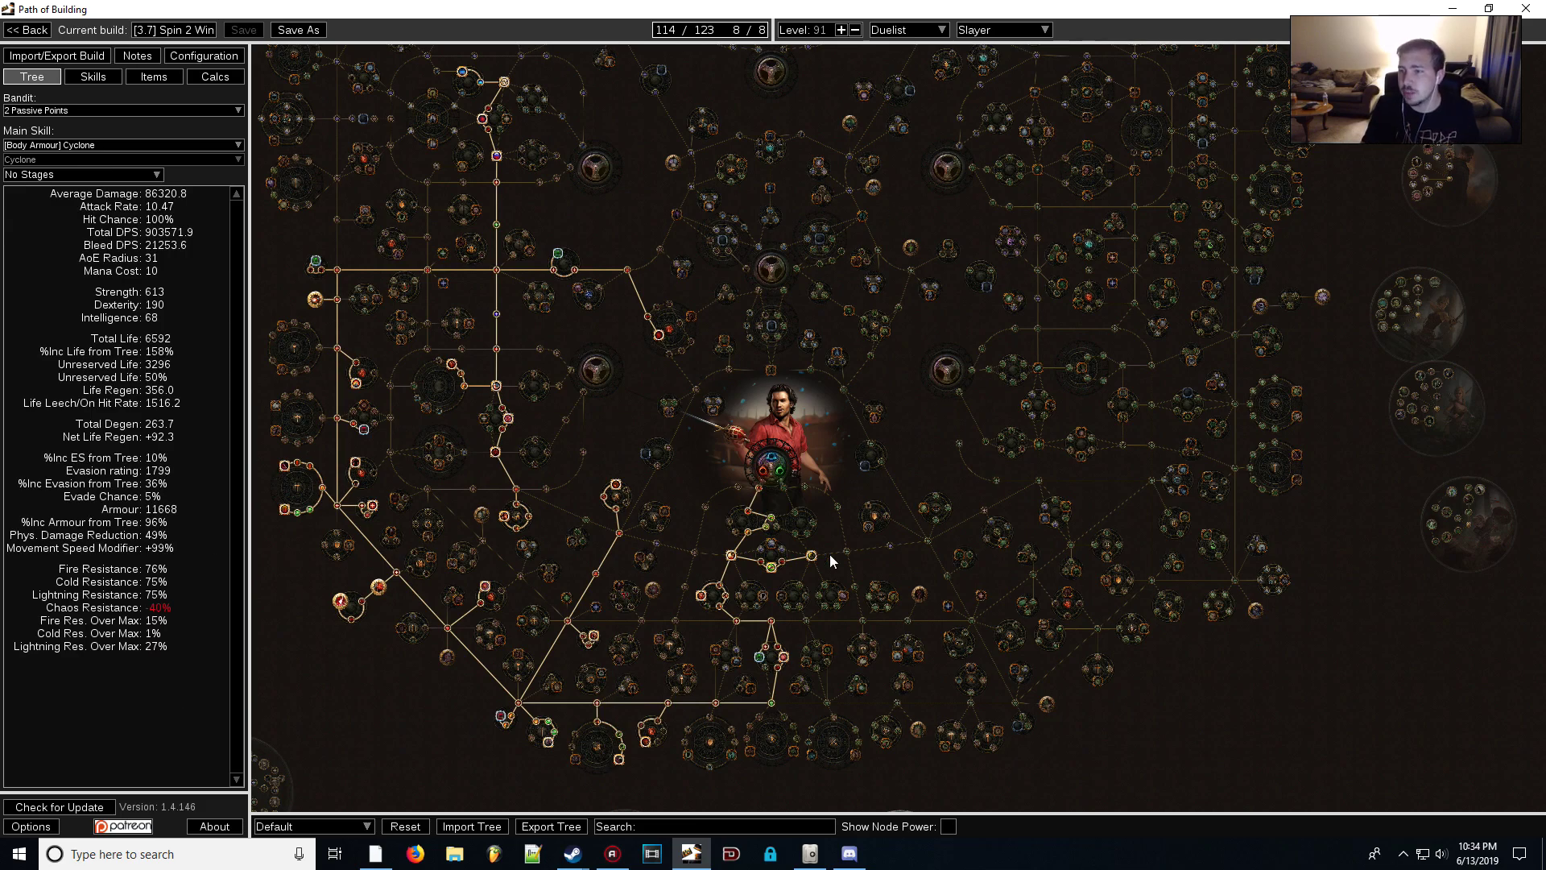
{"action": "scroll", "coordinate": [785, 507], "scroll_direction": "up", "scroll_amount": 10}
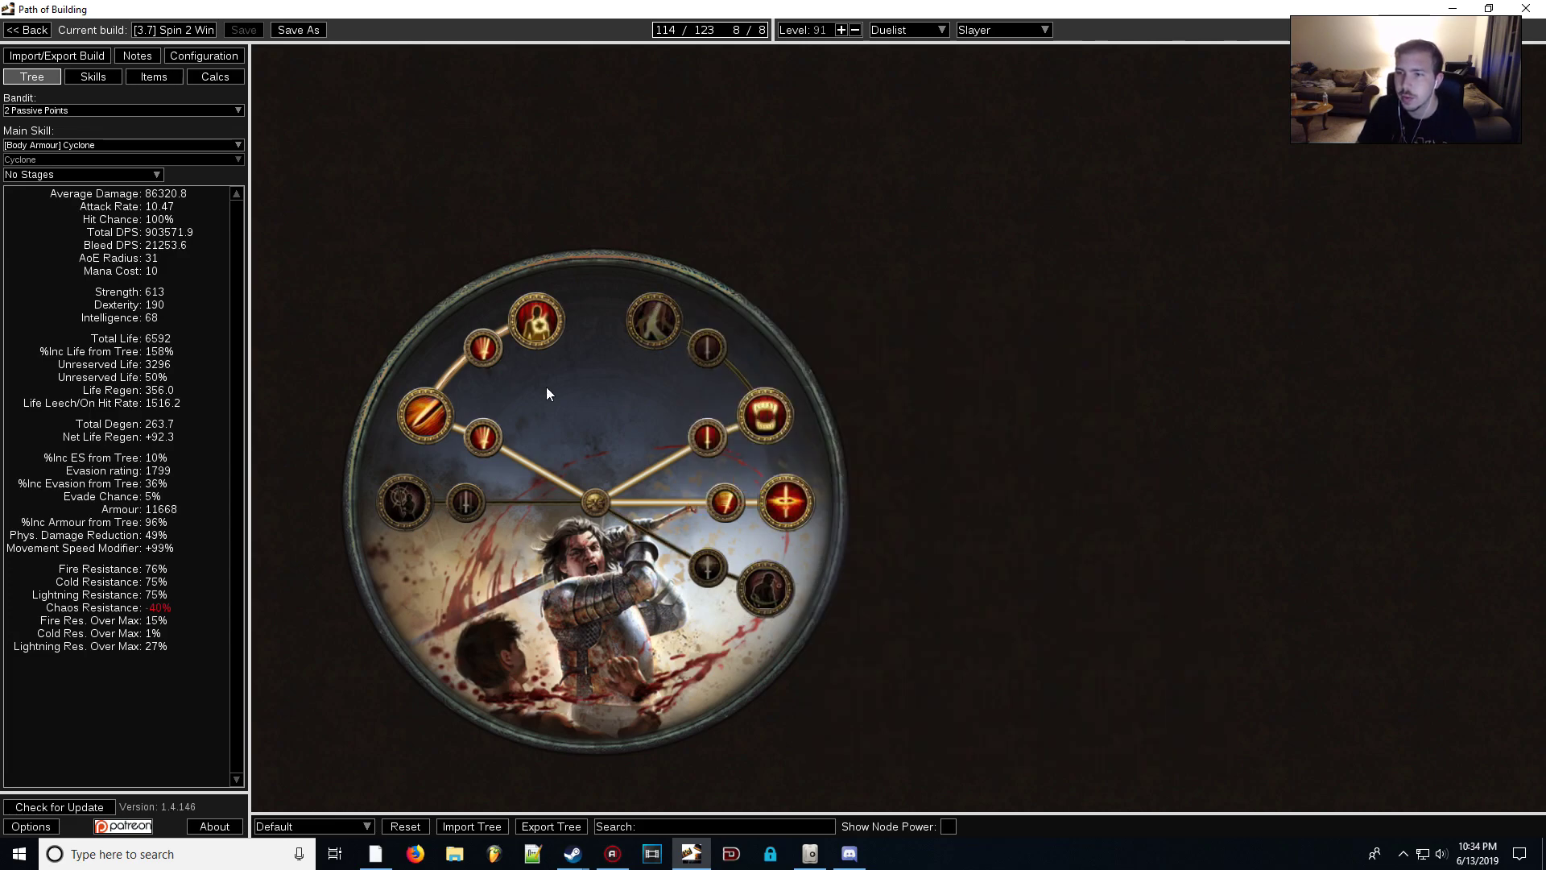
{"action": "left_click_drag", "start_coordinate": [546, 387], "coordinate": [748, 354]}
{"action": "left_click_drag", "start_coordinate": [408, 301], "coordinate": [493, 352]}
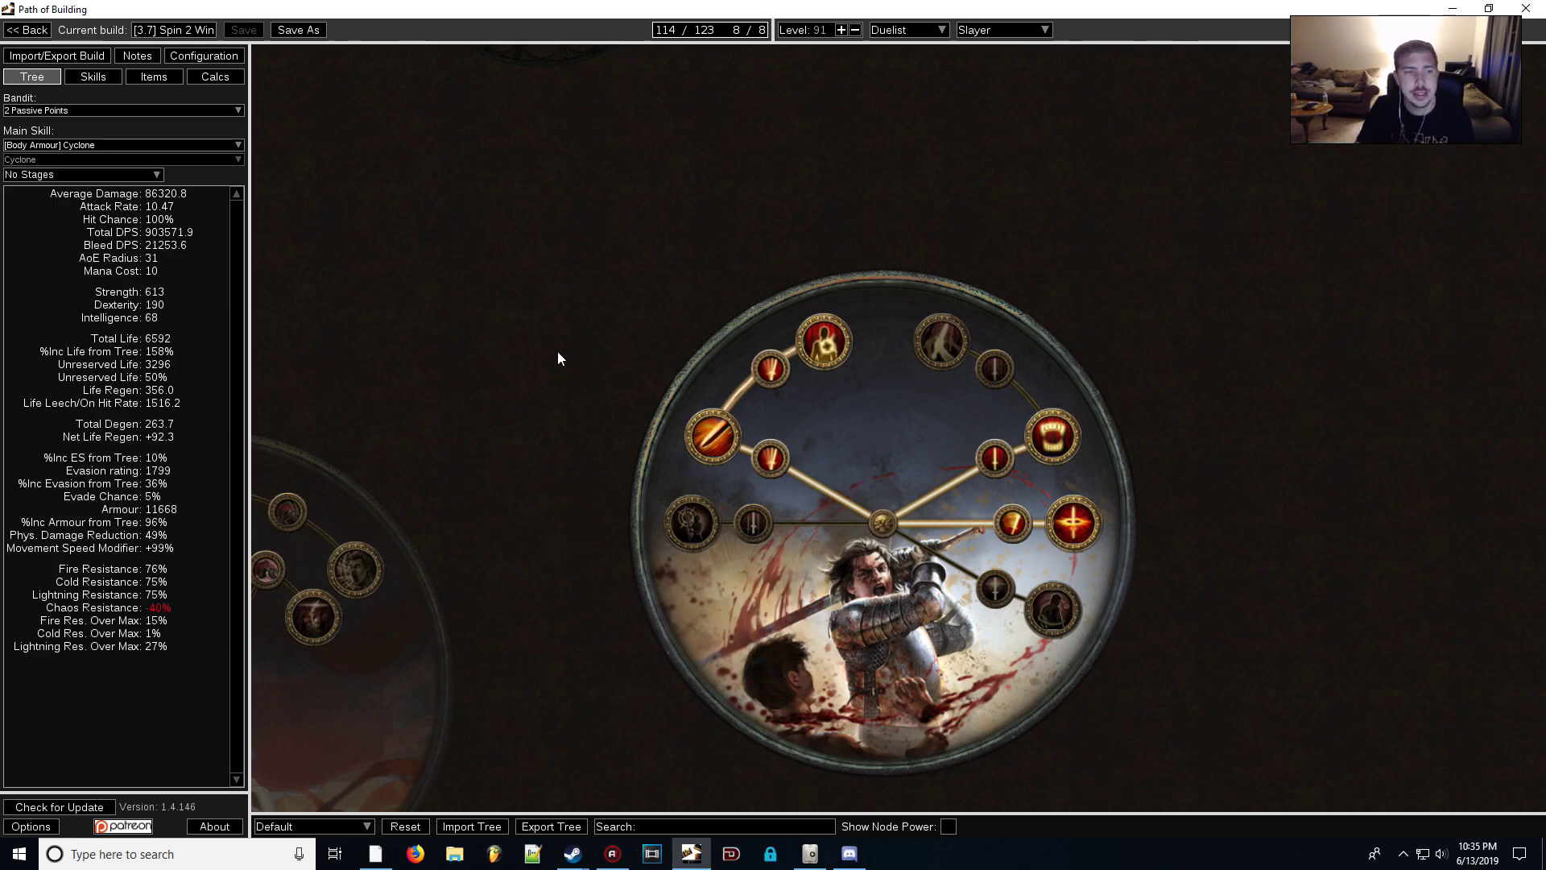
{"action": "scroll", "coordinate": [684, 308], "scroll_direction": "down", "scroll_amount": 5}
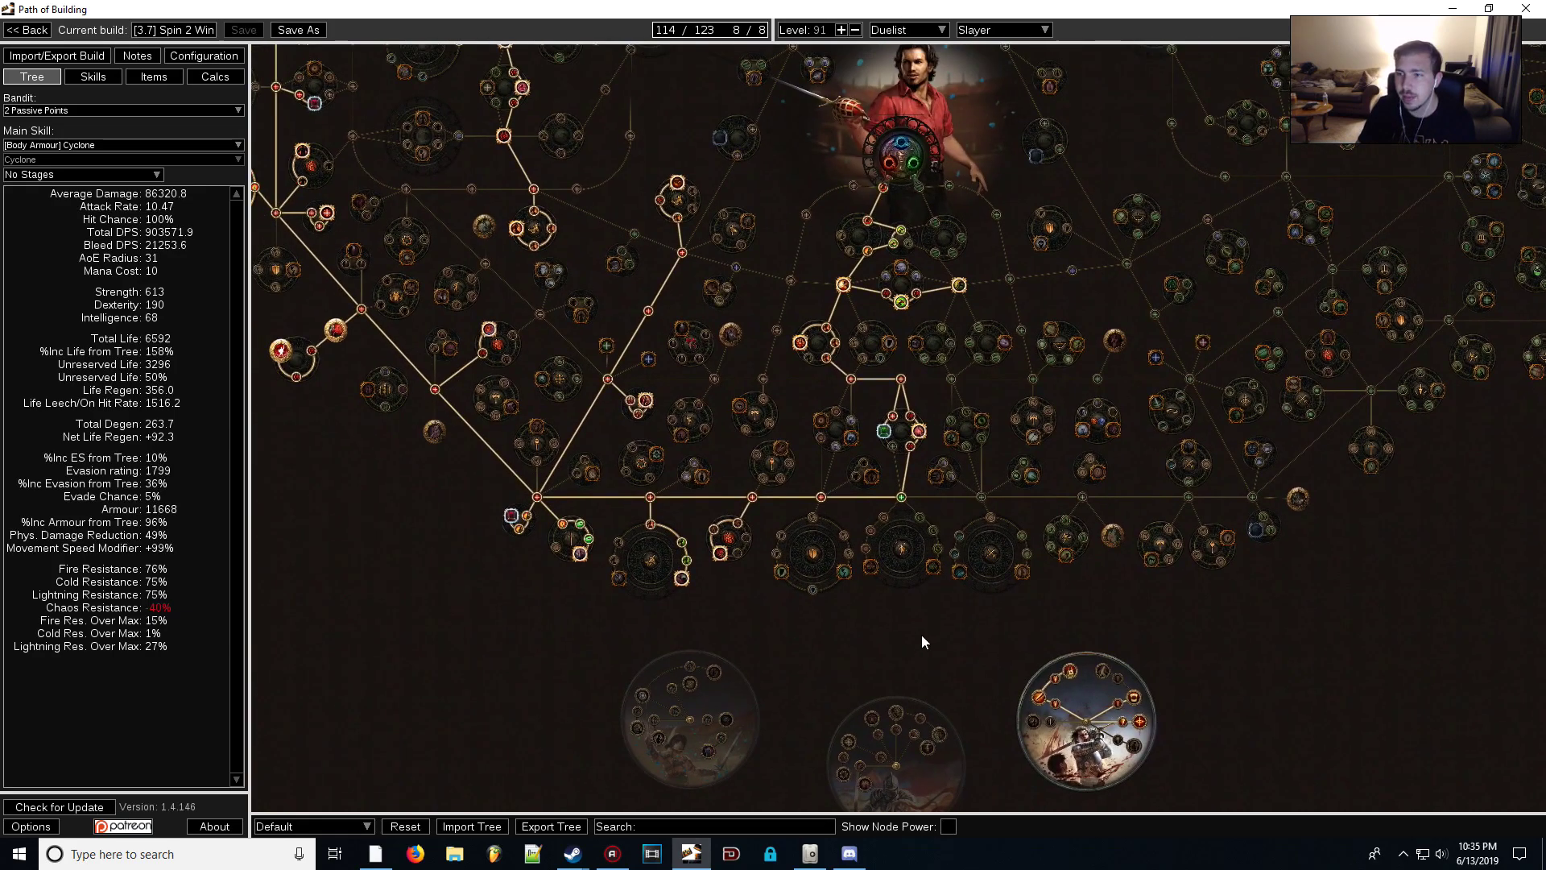
{"action": "left_click_drag", "start_coordinate": [923, 642], "coordinate": [794, 702]}
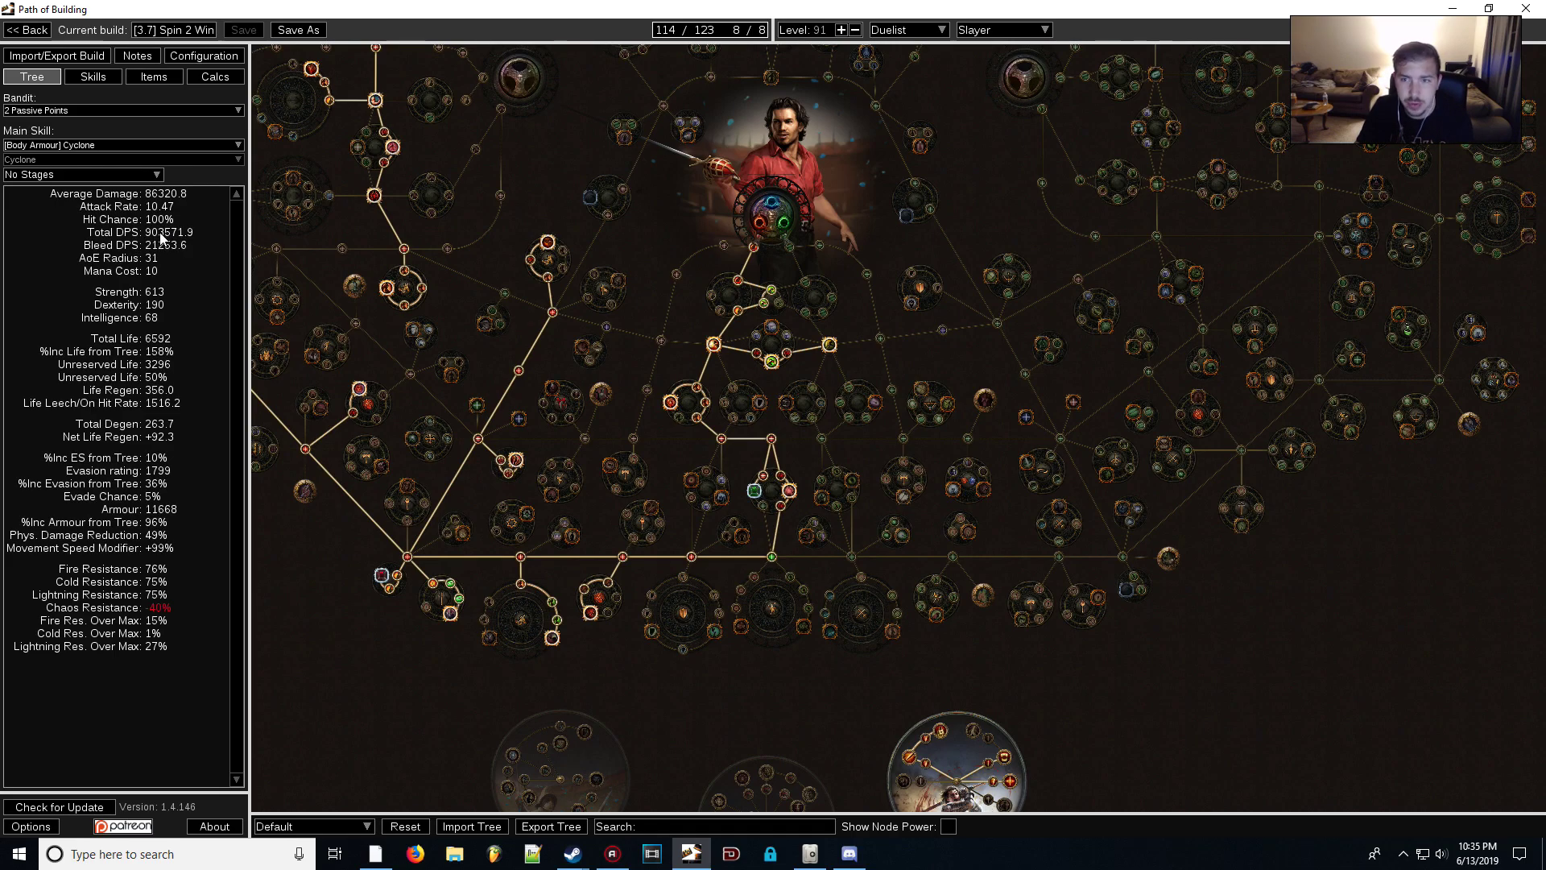
{"action": "scroll", "coordinate": [435, 313], "scroll_direction": "down", "scroll_amount": 5}
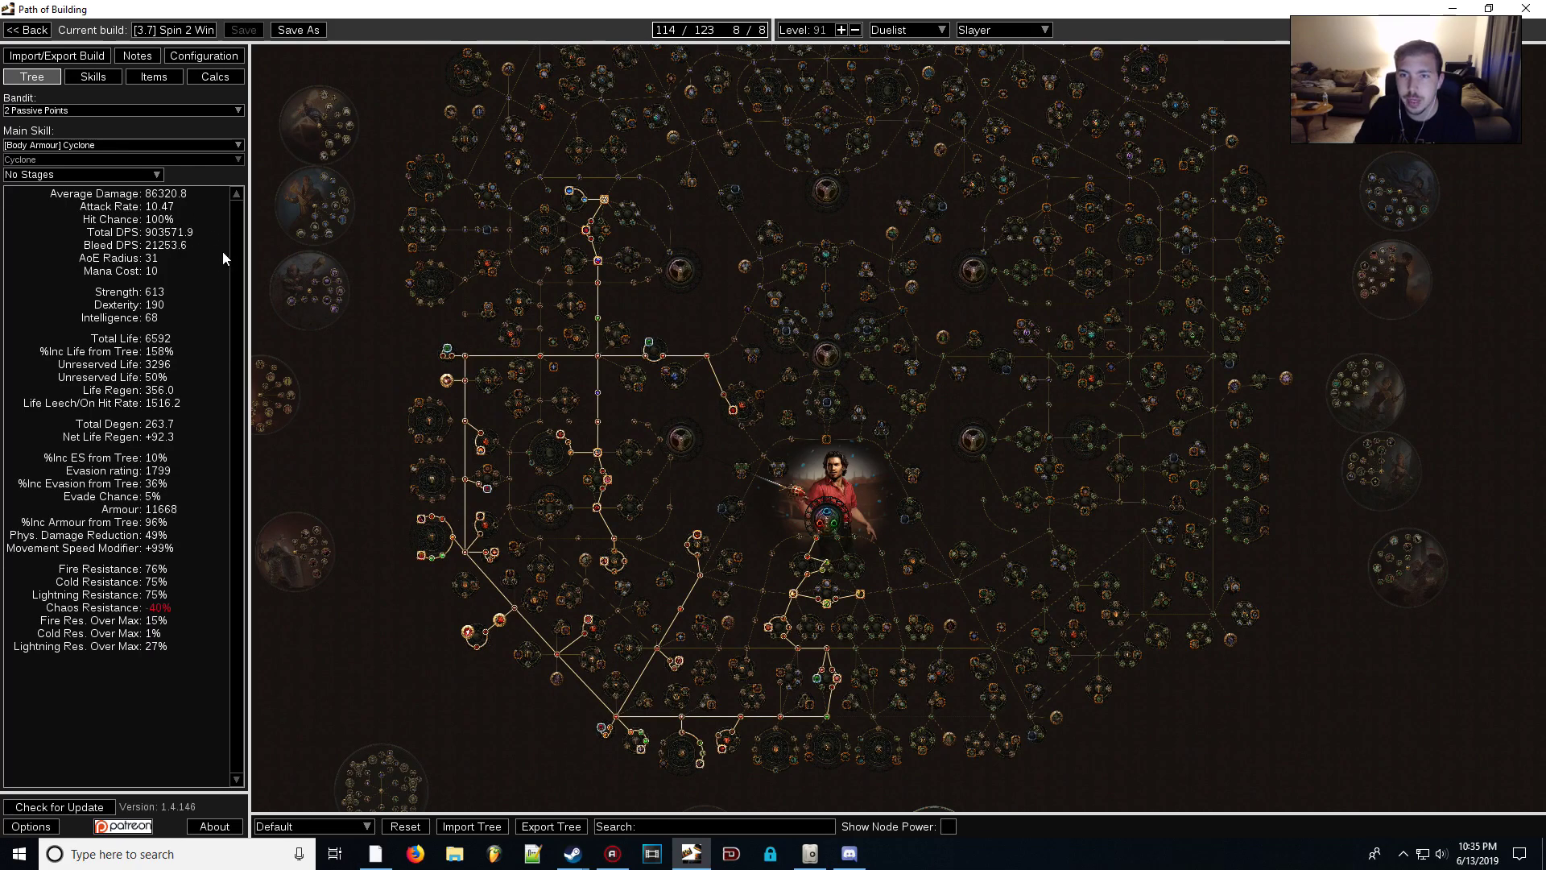
- Review the build's equipped items, including the Glorious Plate body armour's modifiers, and return to the passive tree
{"action": "left_click", "coordinate": [153, 76]}
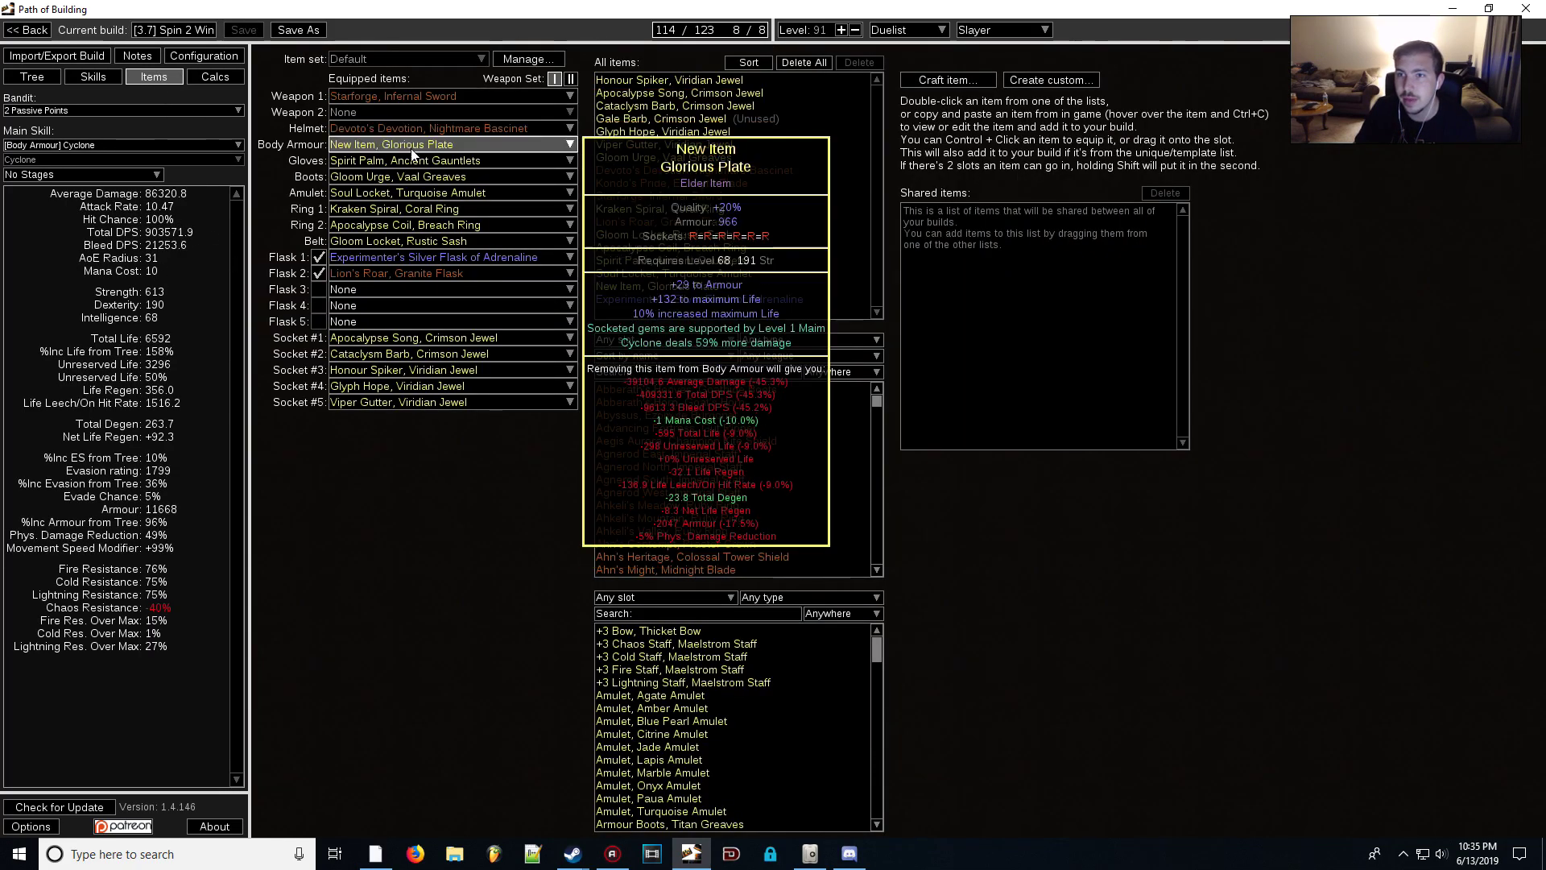
{"action": "left_click", "coordinate": [43, 74]}
{"action": "left_click_drag", "start_coordinate": [634, 396], "coordinate": [592, 406]}
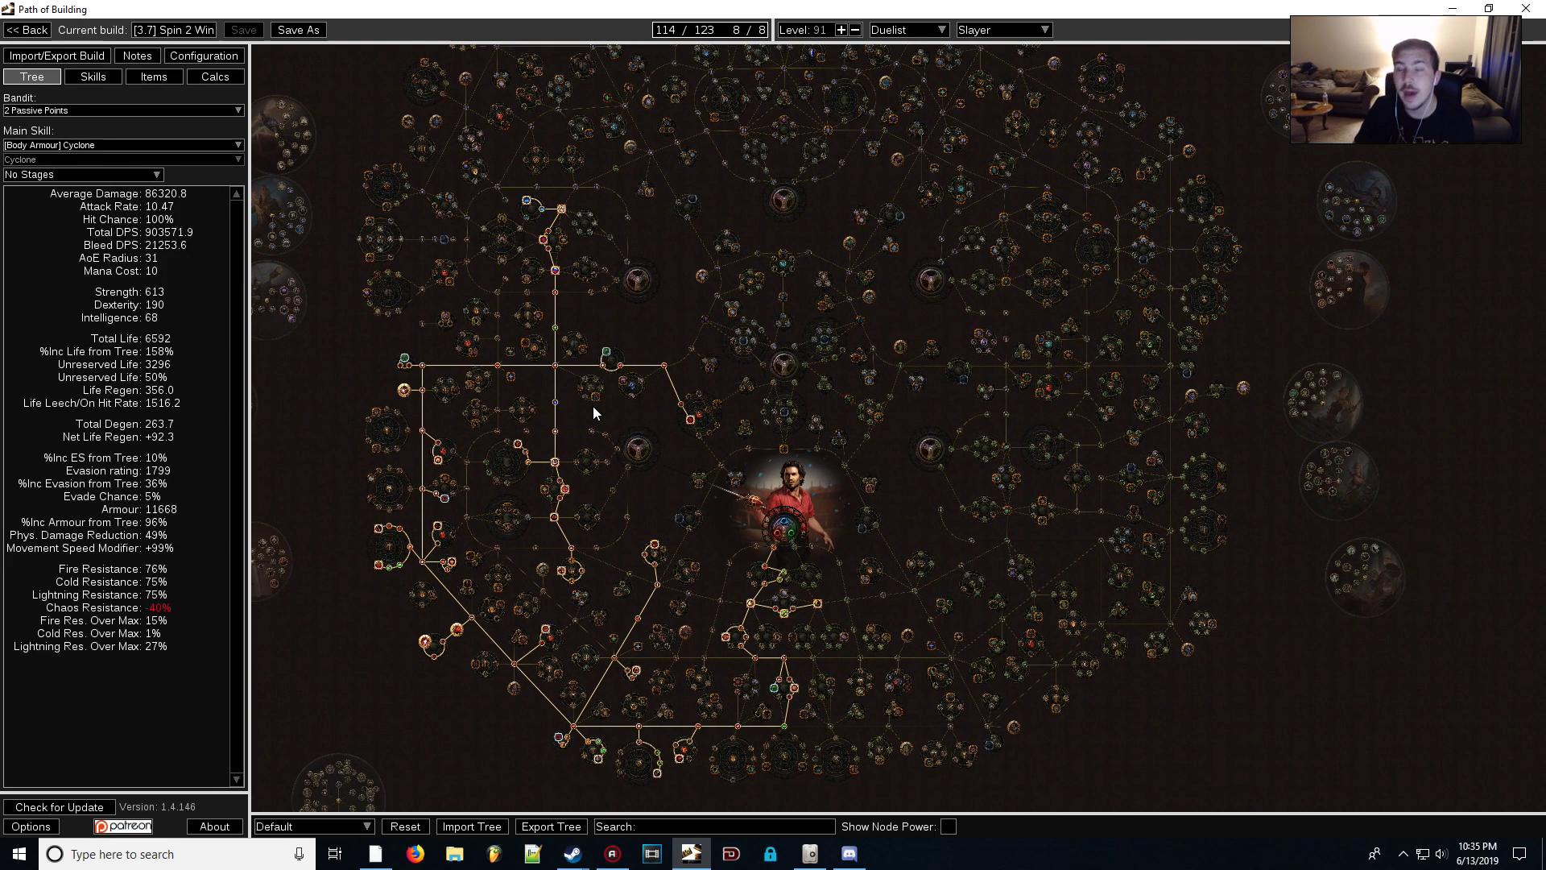
{"action": "left_click_drag", "start_coordinate": [638, 339], "coordinate": [657, 325]}
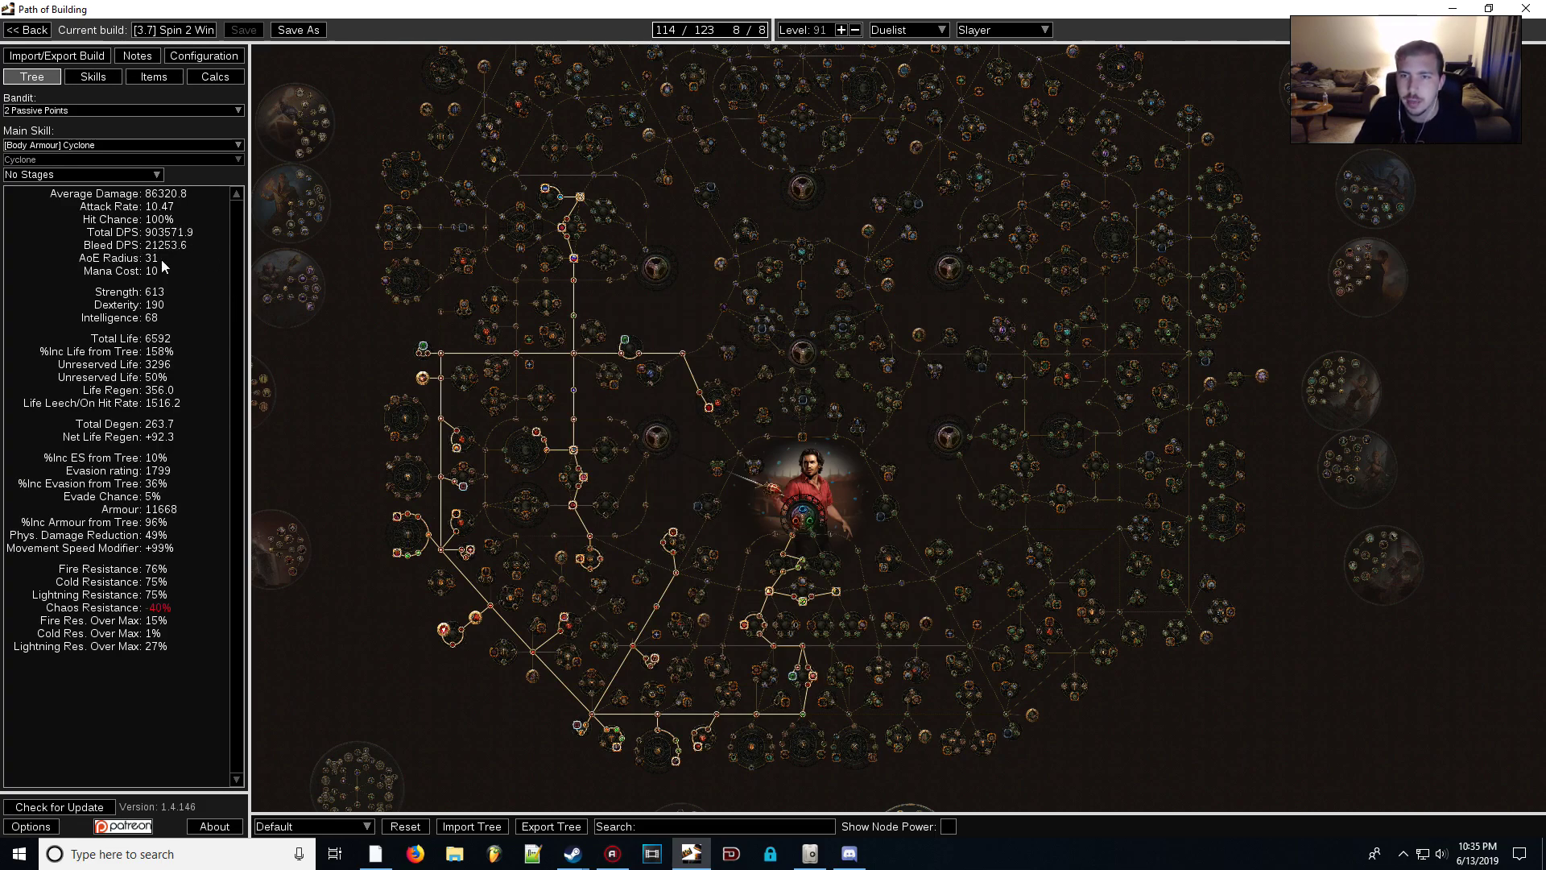
{"action": "left_click_drag", "start_coordinate": [617, 339], "coordinate": [619, 288]}
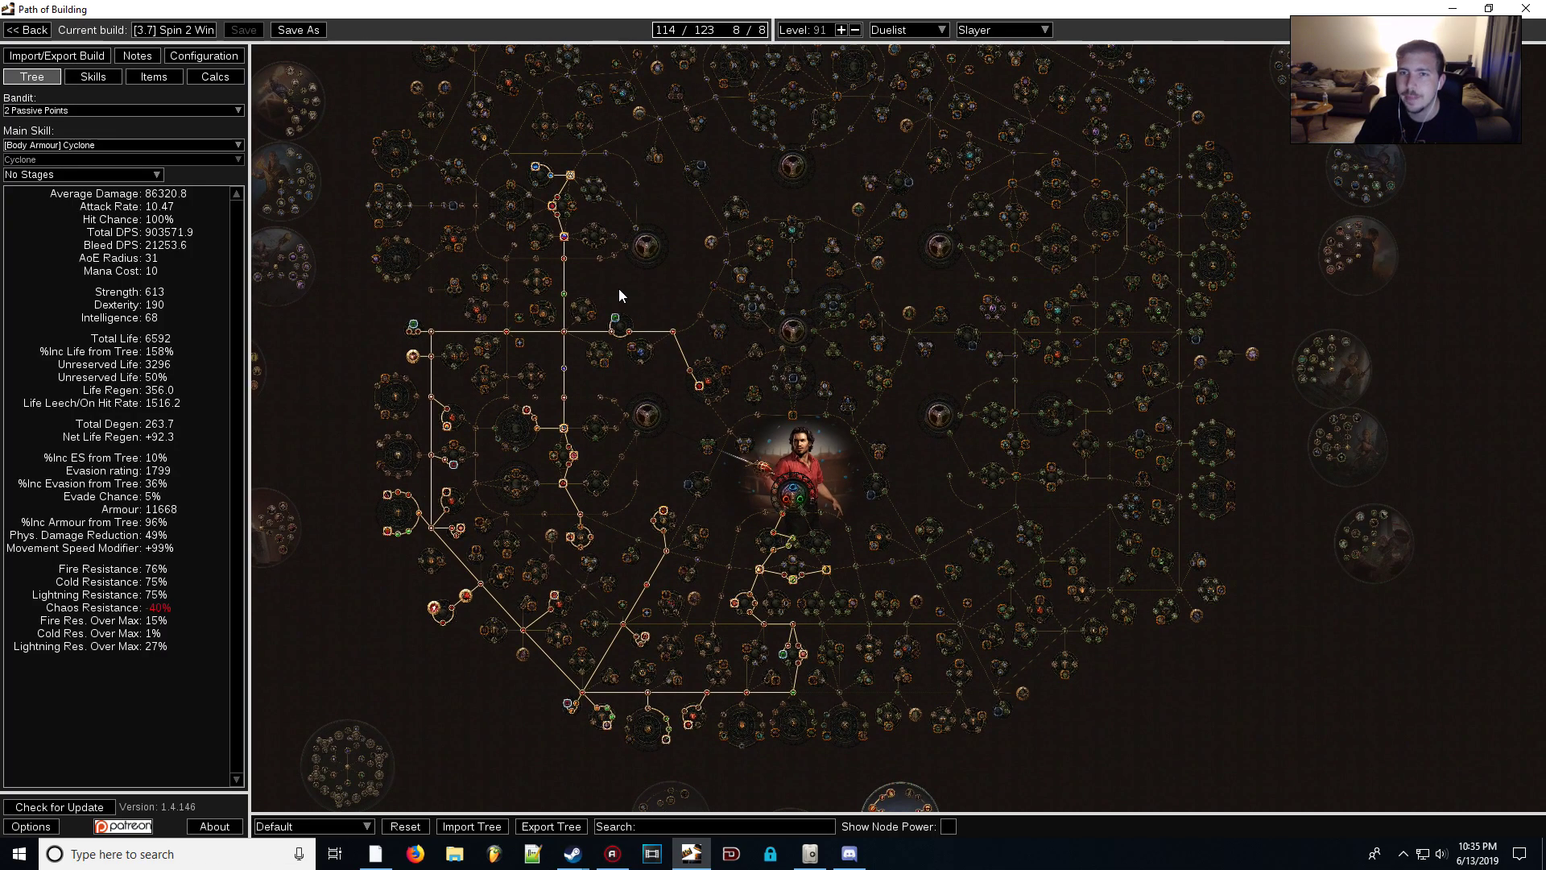
{"action": "left_click", "coordinate": [138, 79]}
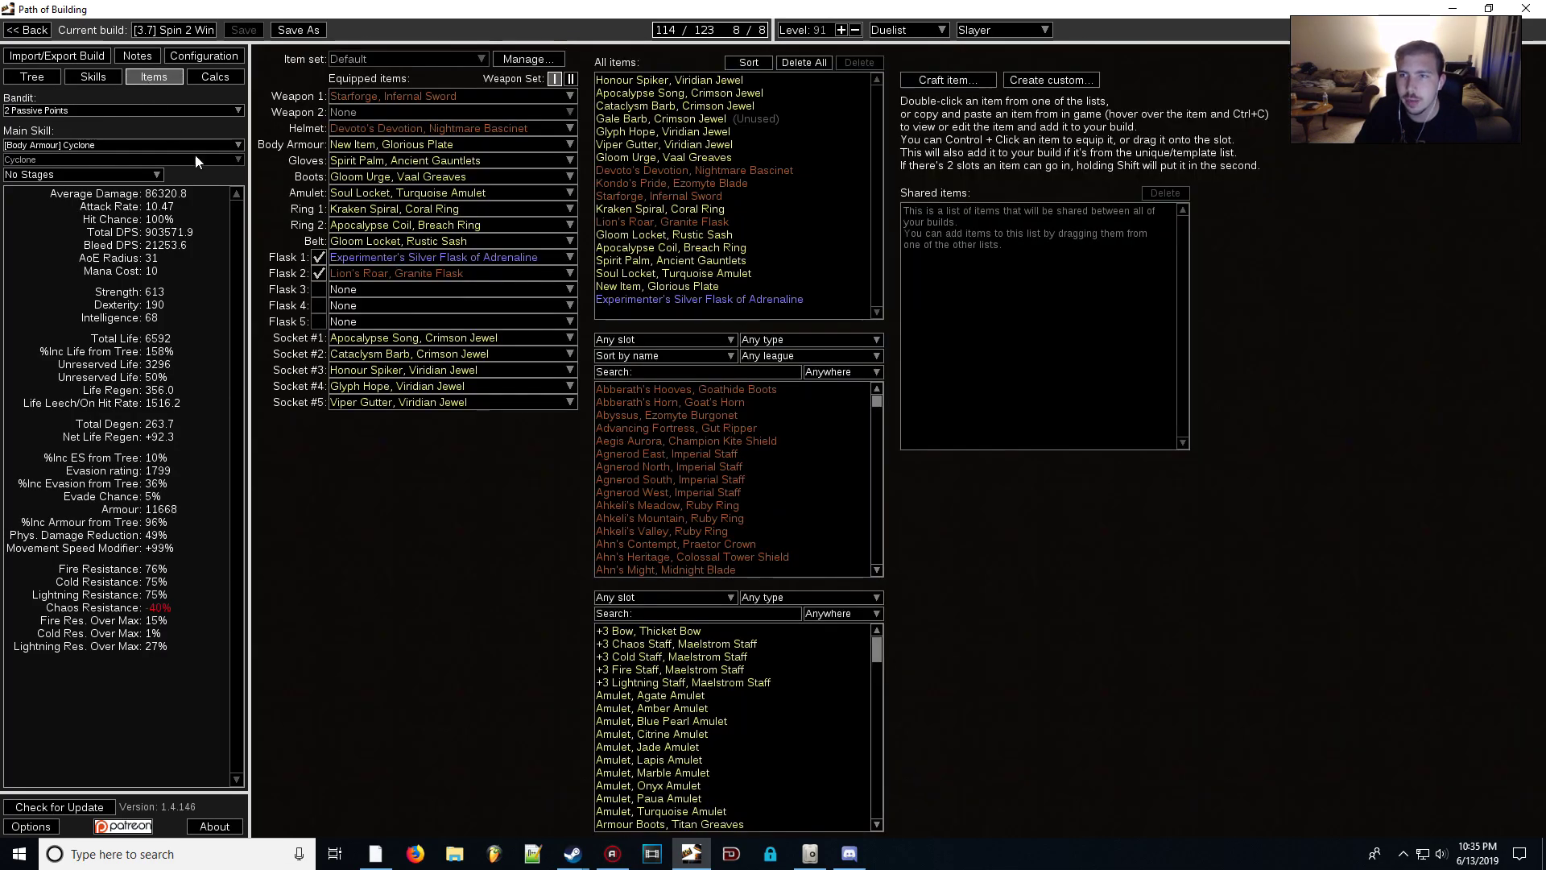
{"action": "left_click", "coordinate": [33, 77]}
{"action": "left_click_drag", "start_coordinate": [558, 312], "coordinate": [498, 270]}
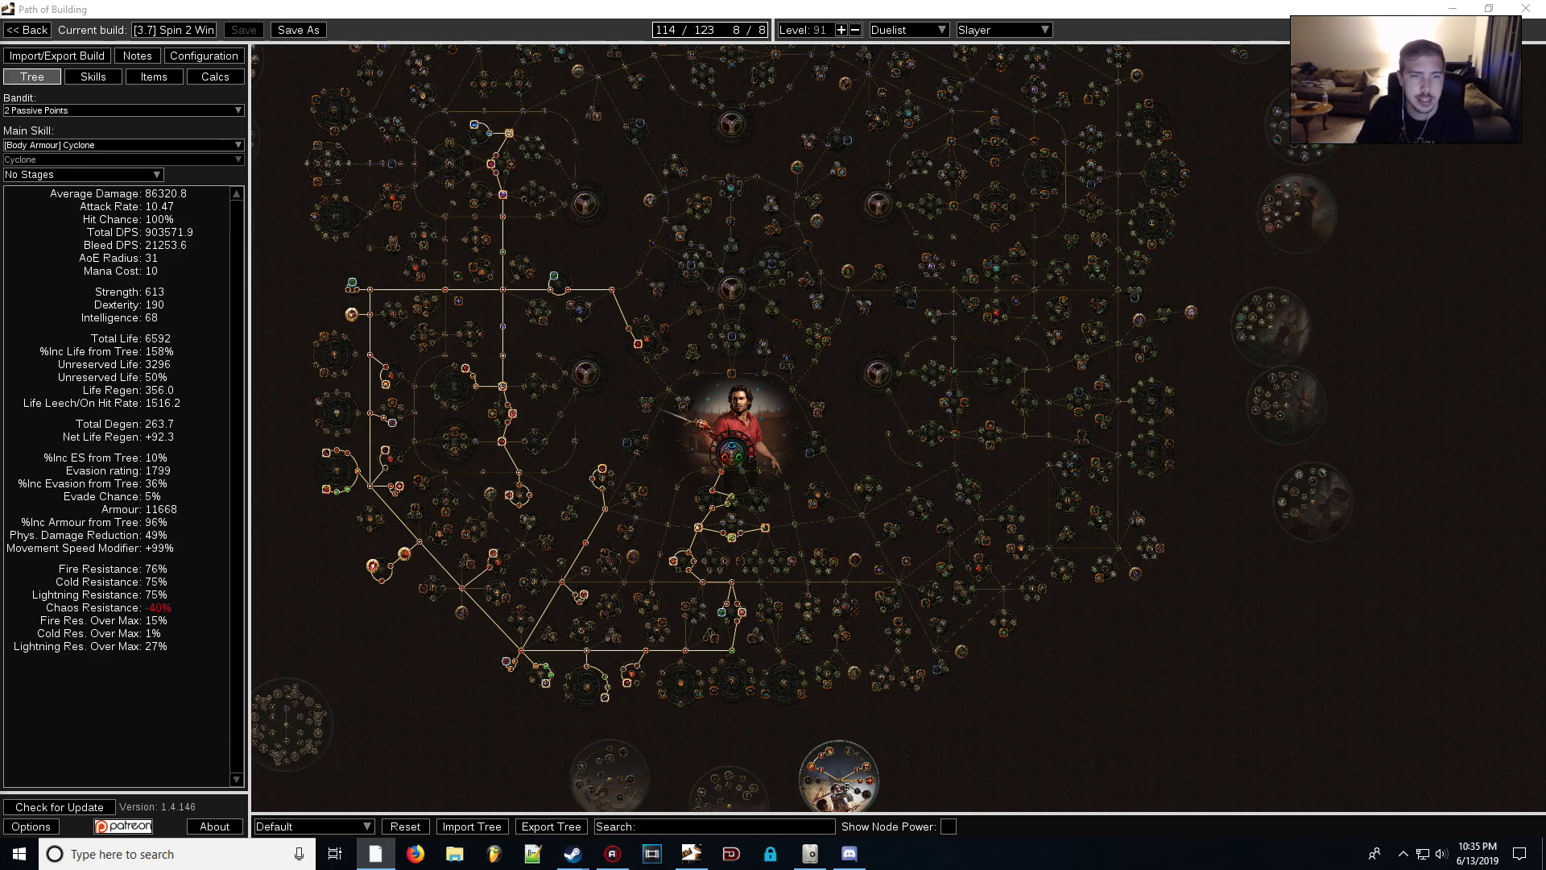
- Examine the Bloodletting passive and the surrounding clusters near the Duelist start
{"action": "left_click_drag", "start_coordinate": [657, 461], "coordinate": [604, 393]}
{"action": "scroll", "coordinate": [567, 483], "scroll_direction": "up", "scroll_amount": 4}
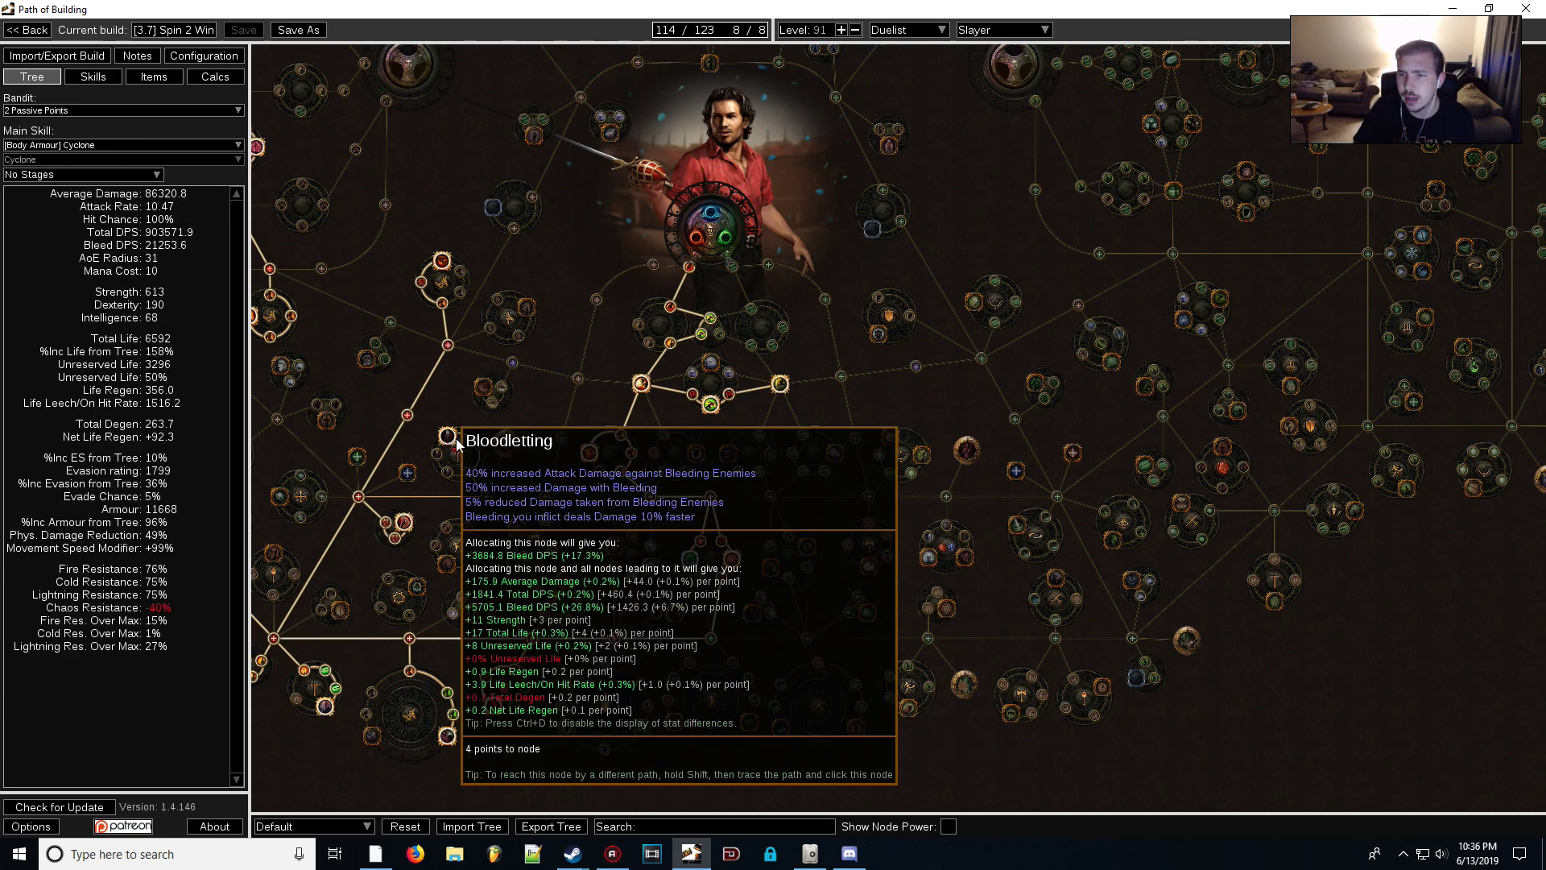
{"action": "left_click_drag", "start_coordinate": [448, 440], "coordinate": [589, 261]}
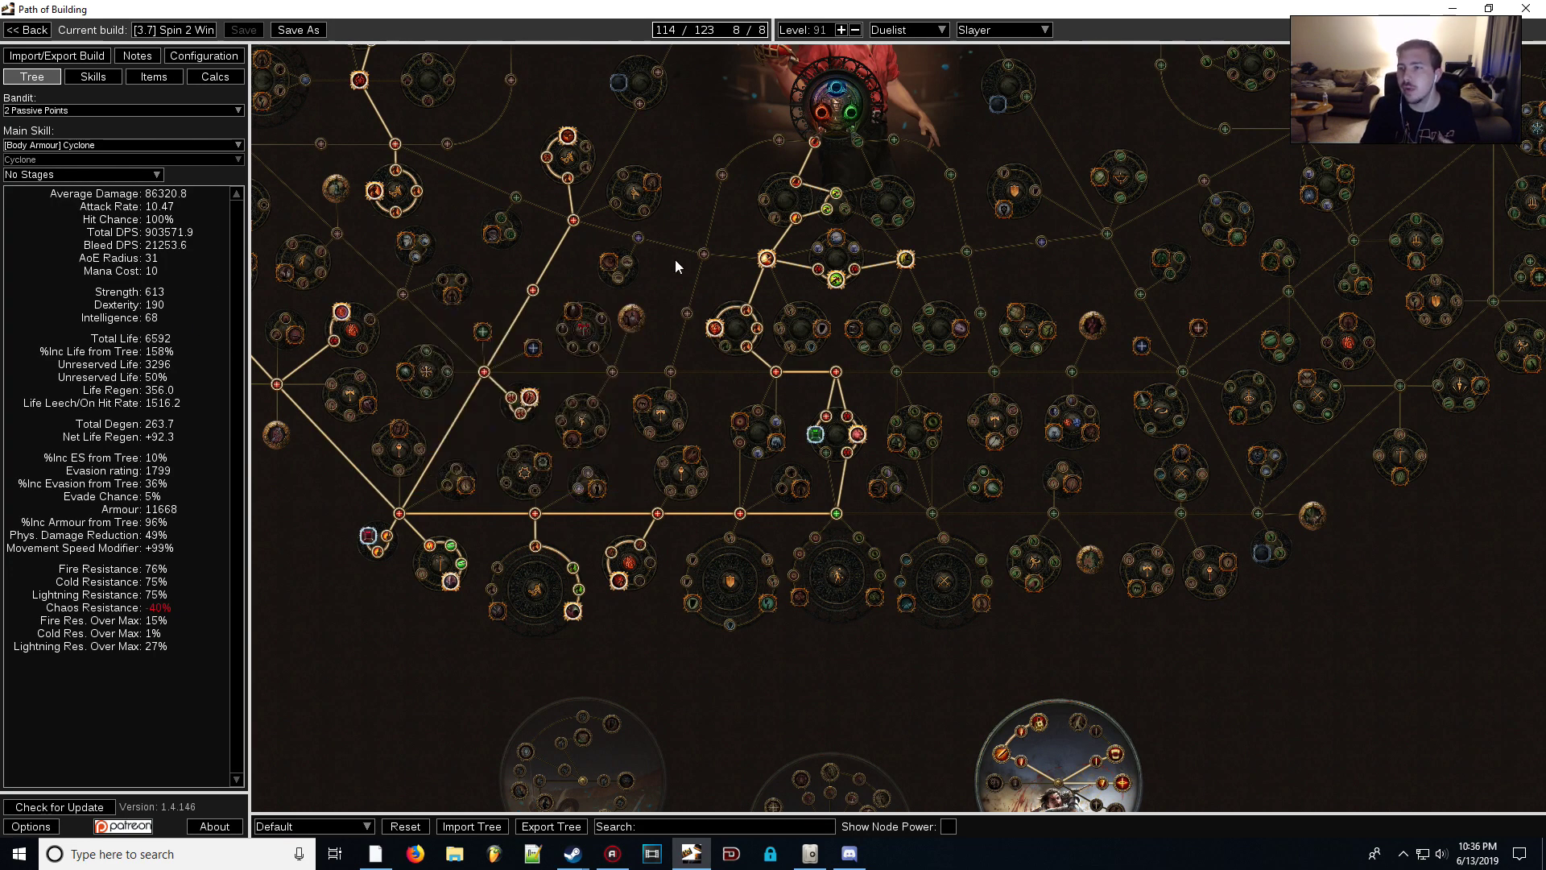
{"action": "left_click_drag", "start_coordinate": [674, 259], "coordinate": [669, 350]}
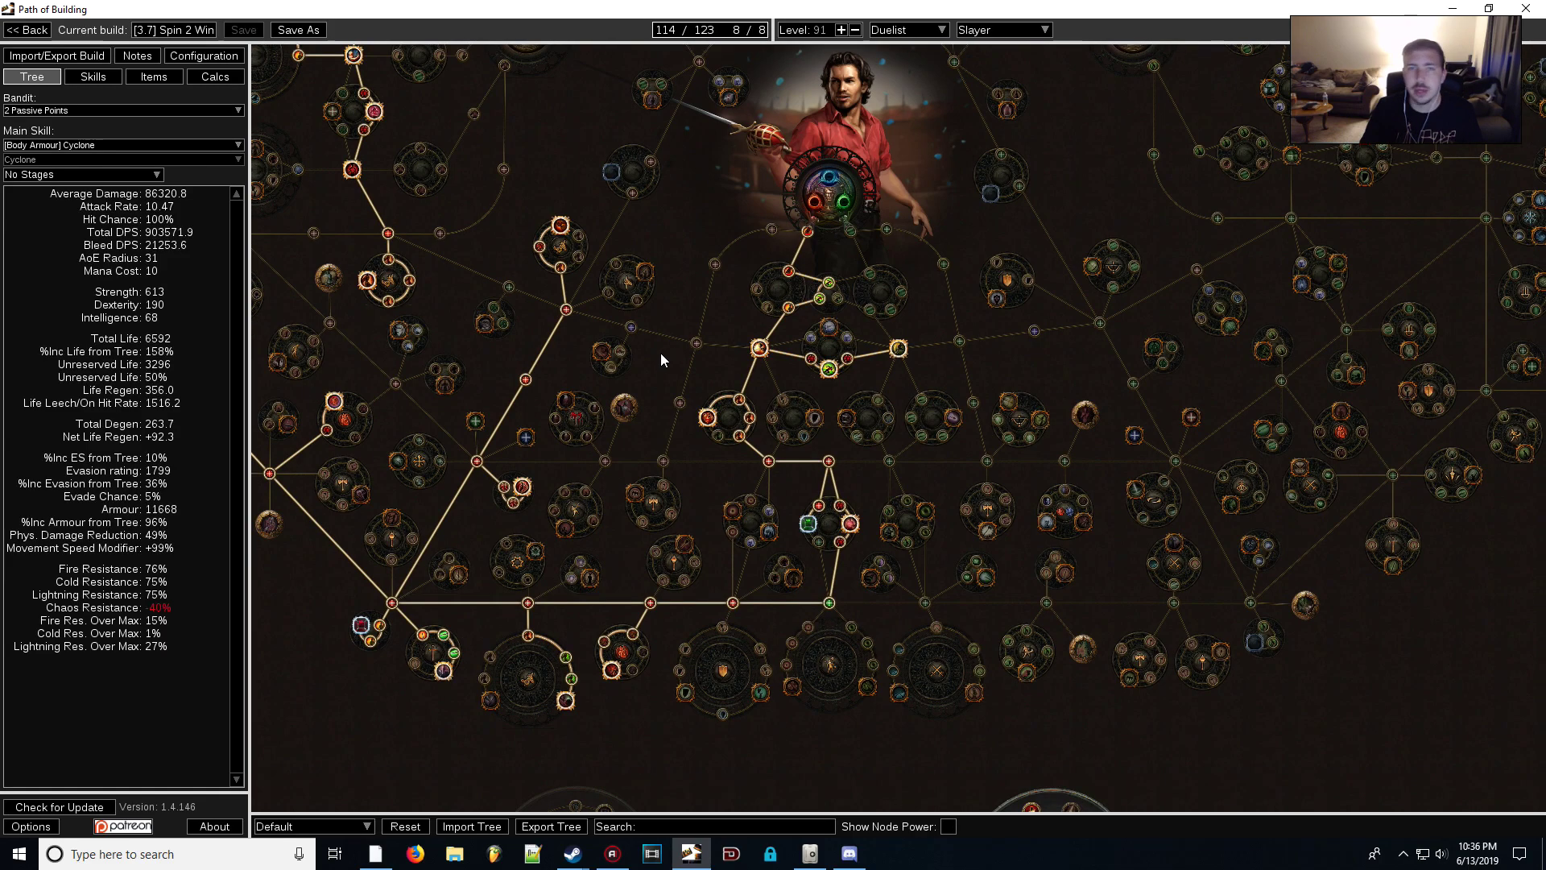
{"action": "mouse_move", "coordinate": [604, 354]}
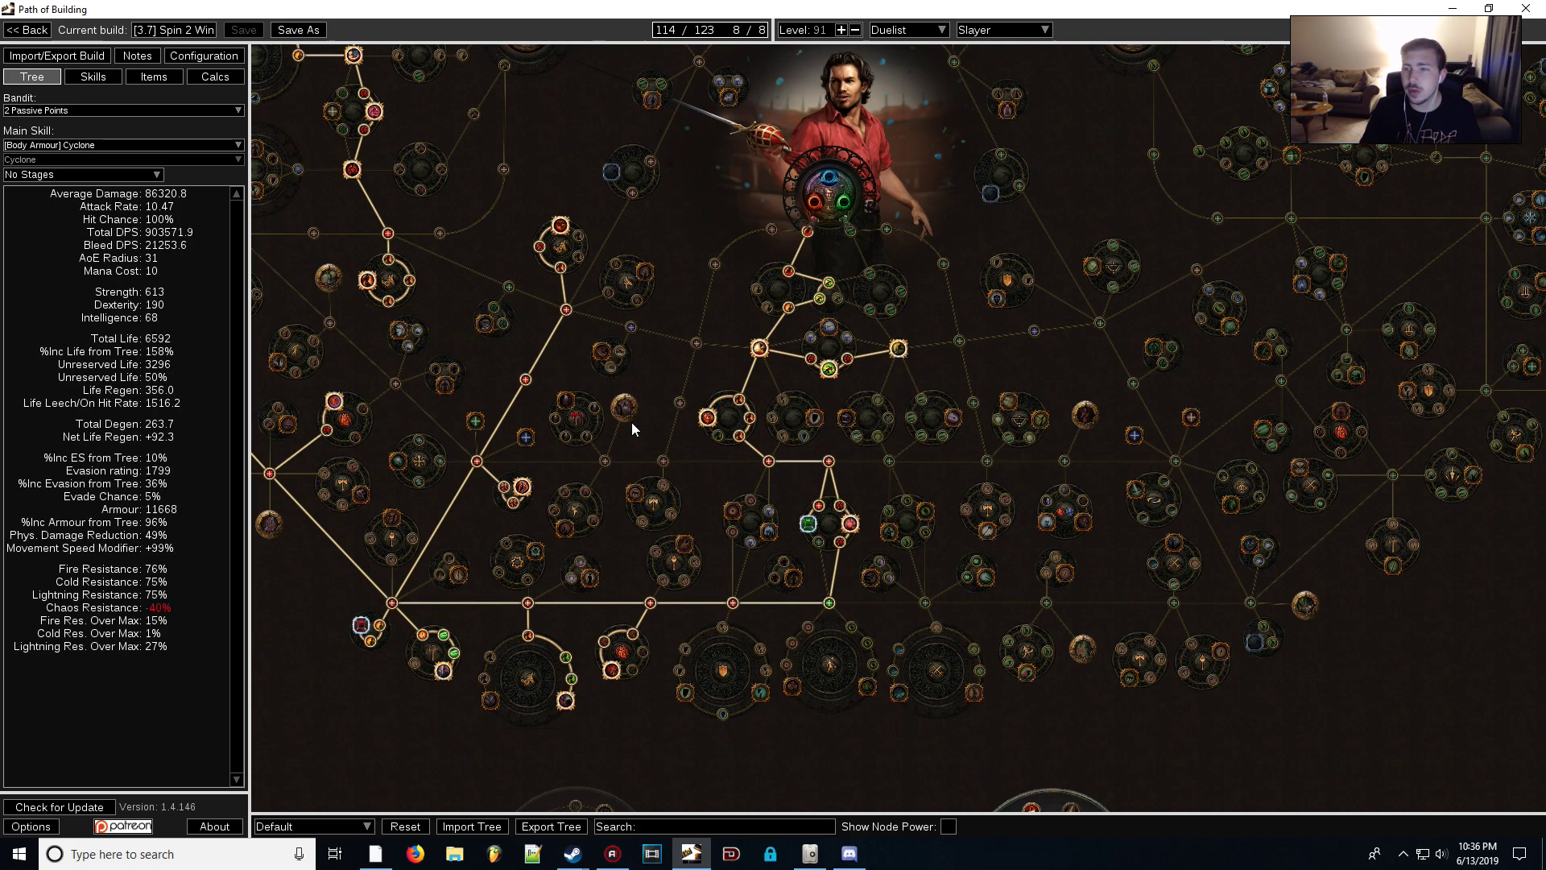
- Search the passive tree for "bleed" and examine the highlighted clusters and the Viper Gutter jewel socket
{"action": "left_click_drag", "start_coordinate": [631, 422], "coordinate": [506, 334]}
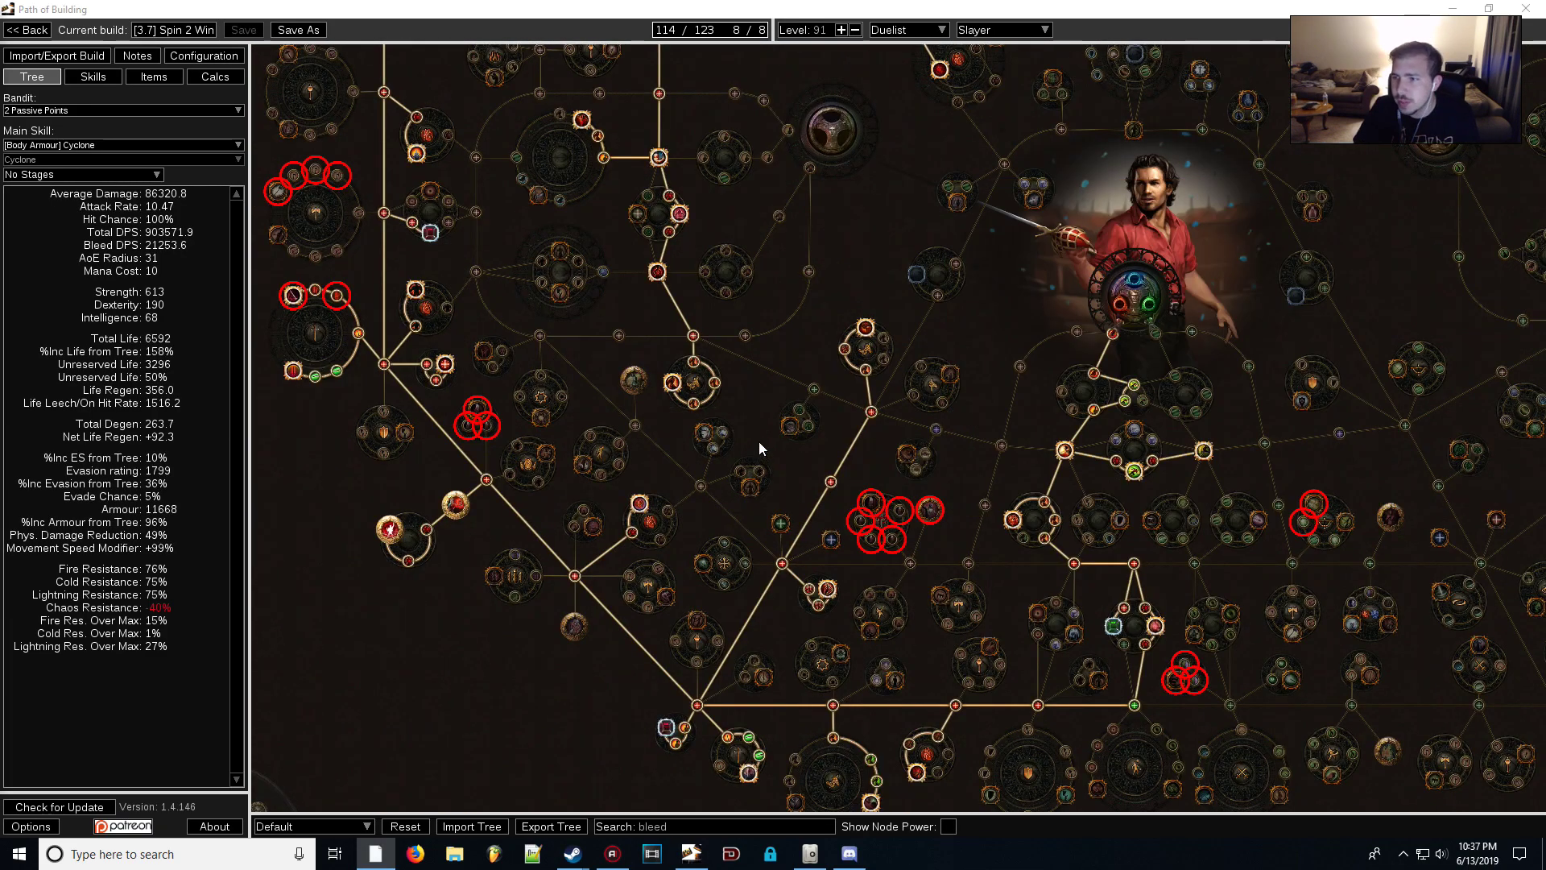
{"action": "left_click_drag", "start_coordinate": [758, 441], "coordinate": [709, 419]}
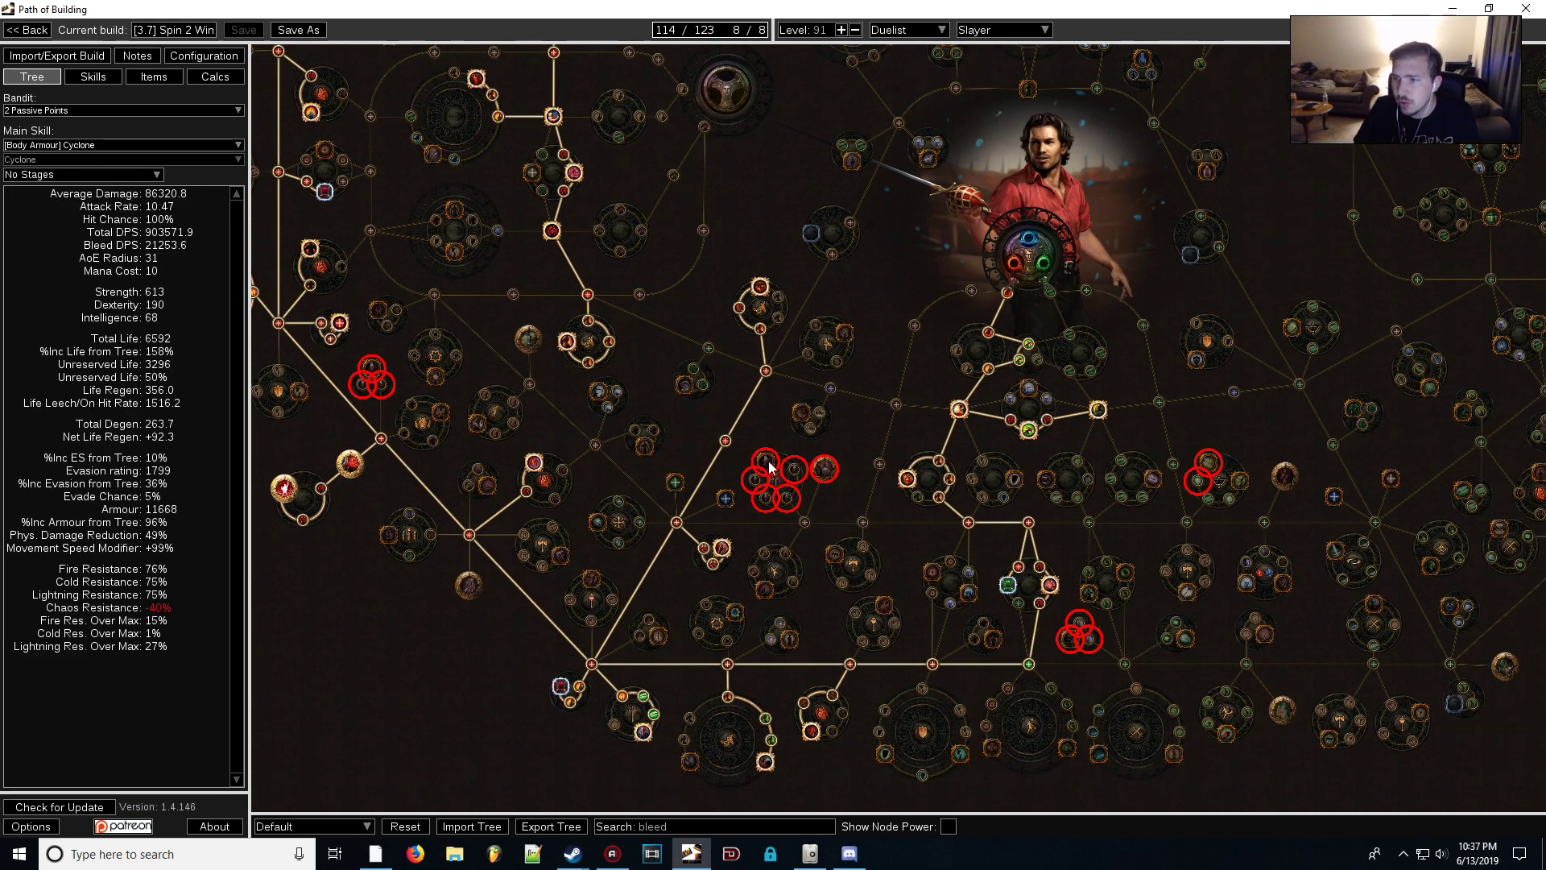
{"action": "left_click_drag", "start_coordinate": [844, 448], "coordinate": [714, 428]}
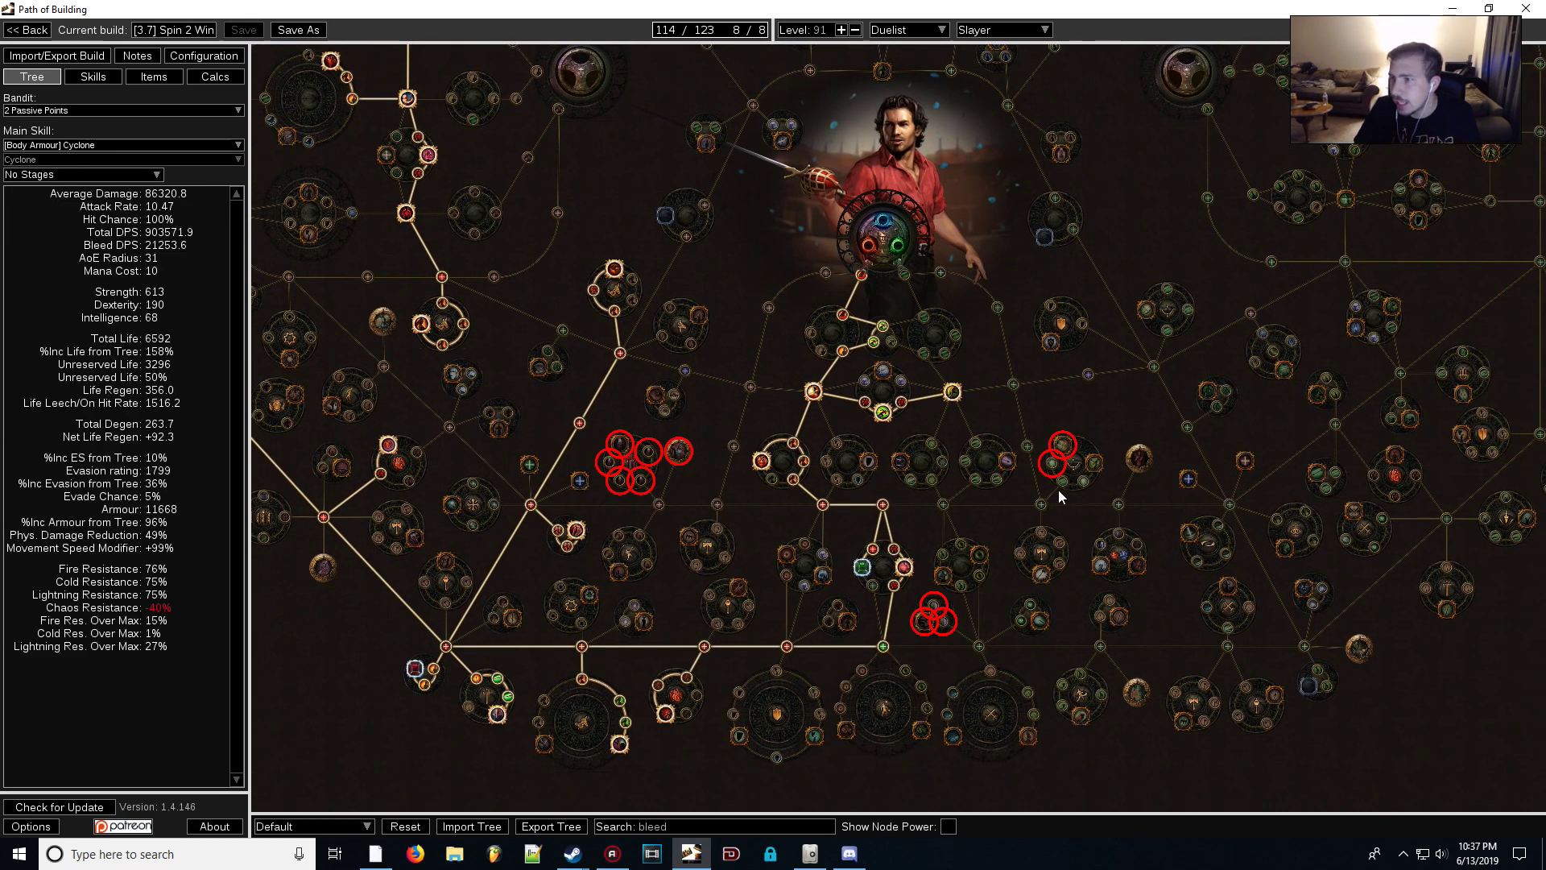
{"action": "left_click_drag", "start_coordinate": [886, 428], "coordinate": [523, 378]}
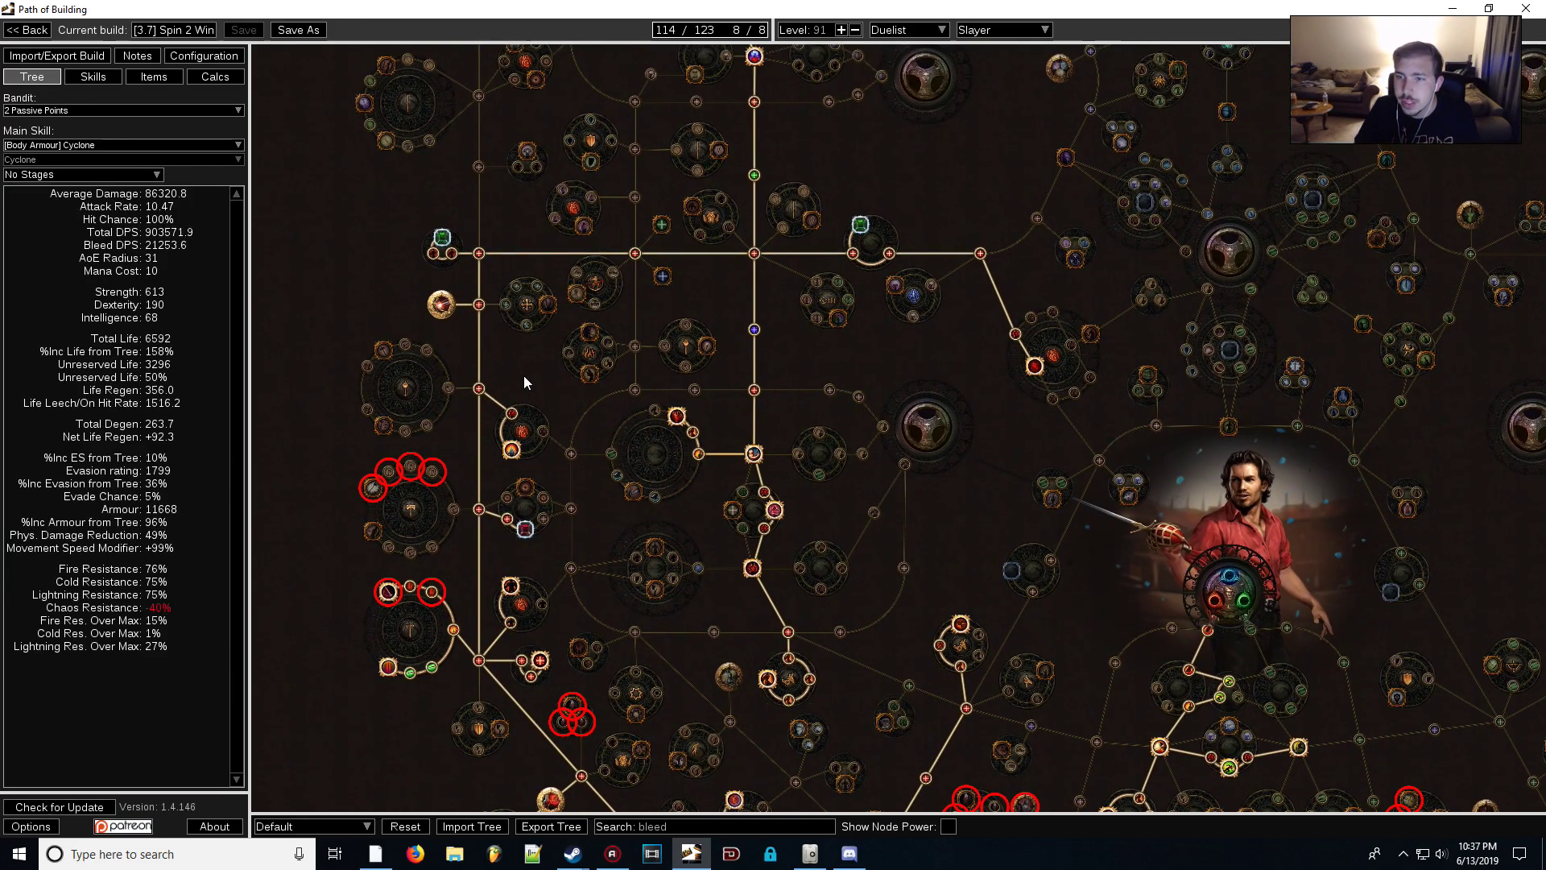
{"action": "left_click_drag", "start_coordinate": [435, 556], "coordinate": [380, 456]}
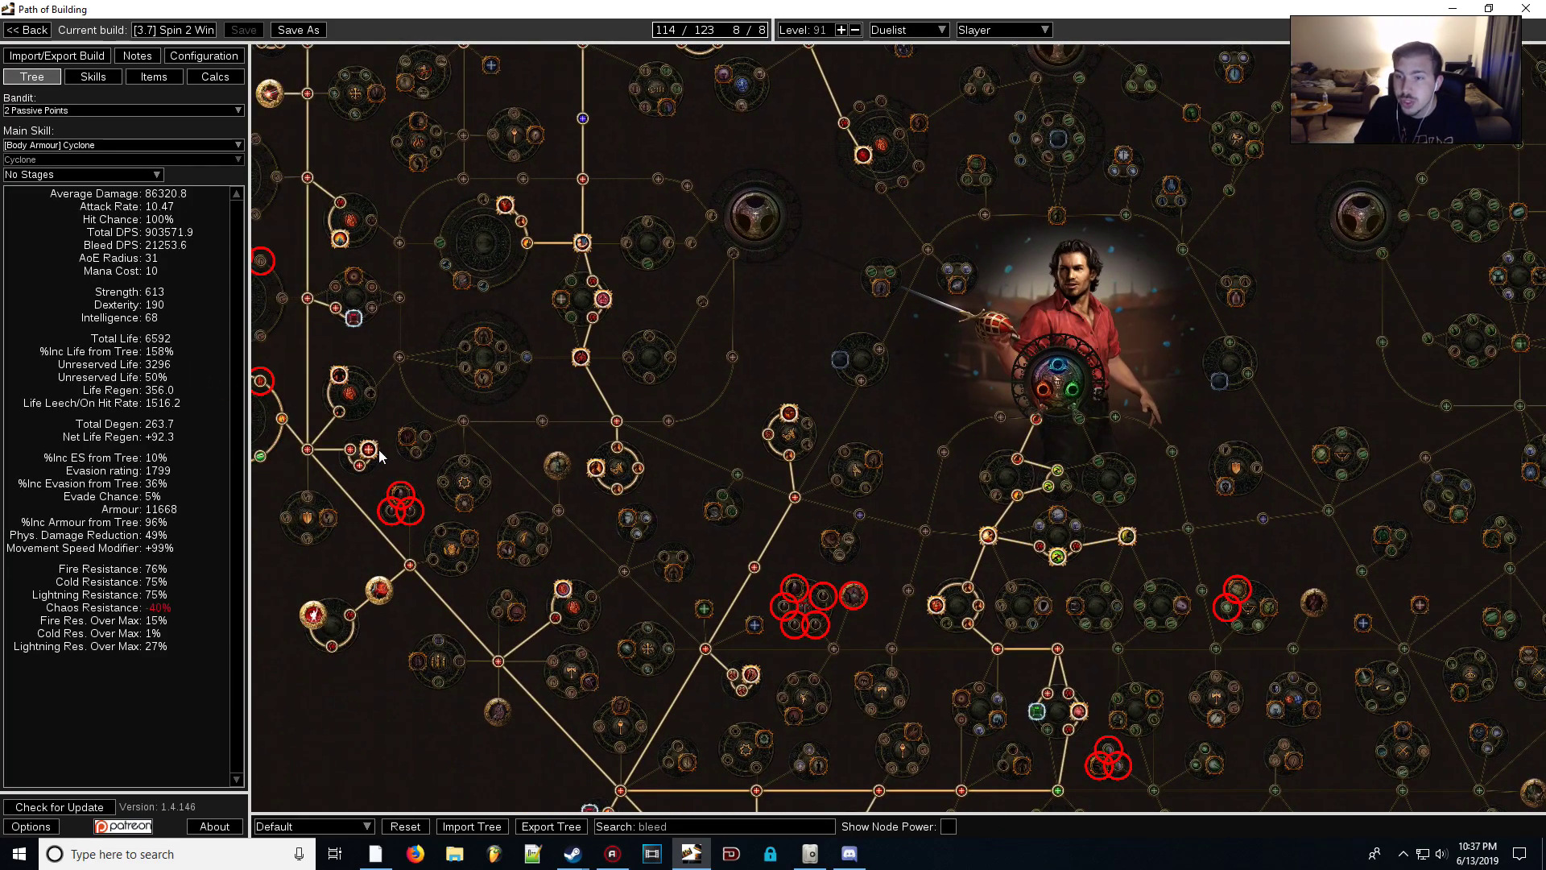
{"action": "left_click_drag", "start_coordinate": [742, 356], "coordinate": [932, 698]}
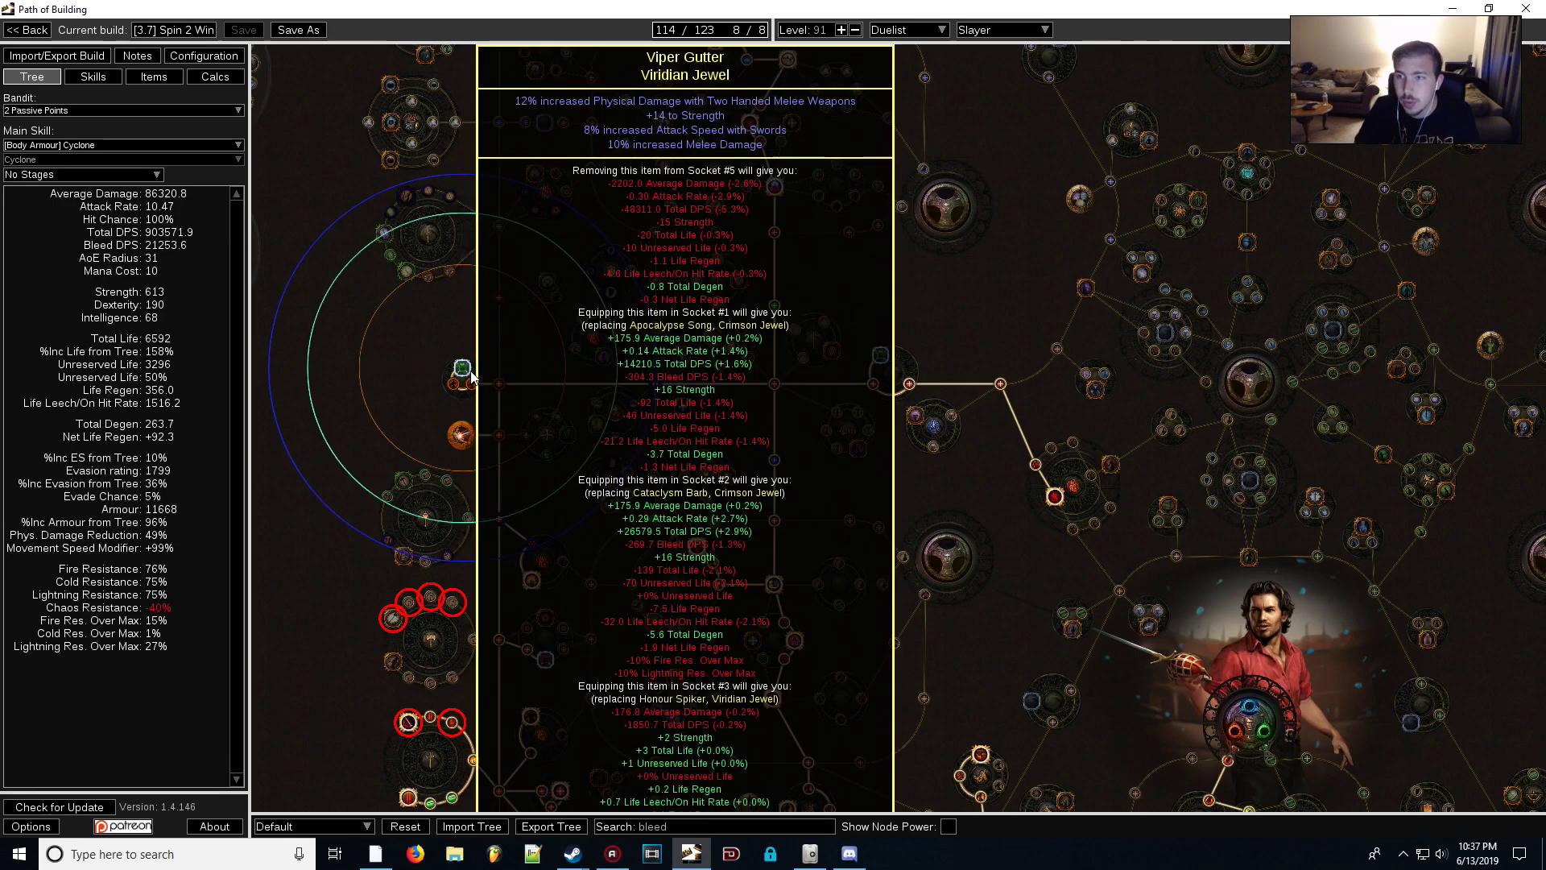
{"action": "left_click_drag", "start_coordinate": [471, 377], "coordinate": [351, 383]}
{"action": "scroll", "coordinate": [823, 262], "scroll_direction": "down", "scroll_amount": 3}
{"action": "left_click_drag", "start_coordinate": [797, 262], "coordinate": [786, 426]}
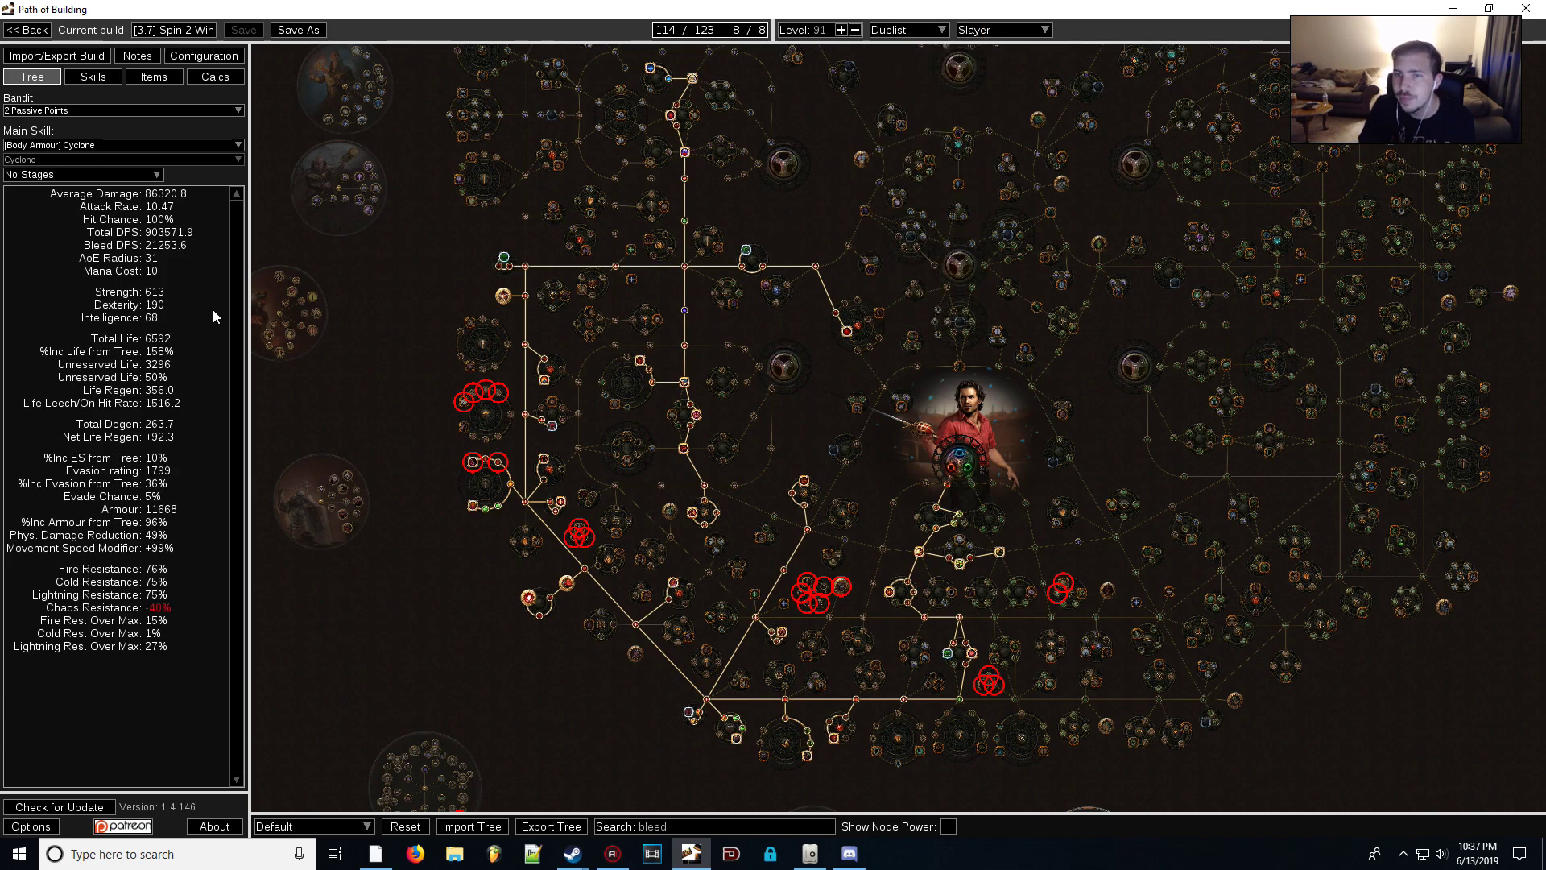
{"action": "left_click_drag", "start_coordinate": [406, 344], "coordinate": [354, 331]}
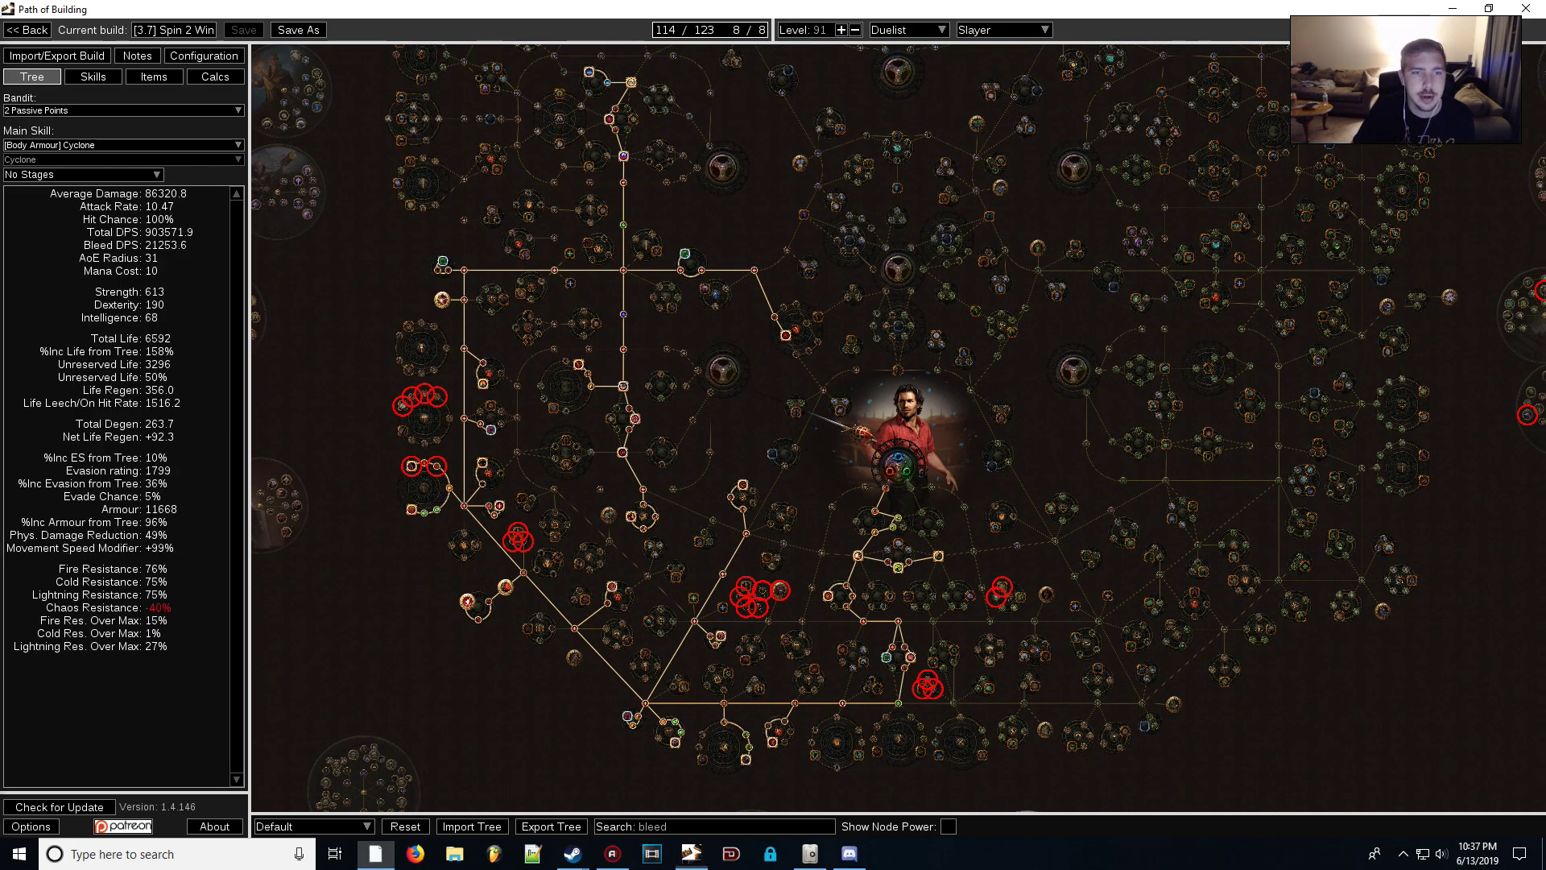
- Look up the modifiers of the equipped Spirit Palm gloves and the Glorious Plate body armour
{"action": "key", "text": "ctrl+3"}
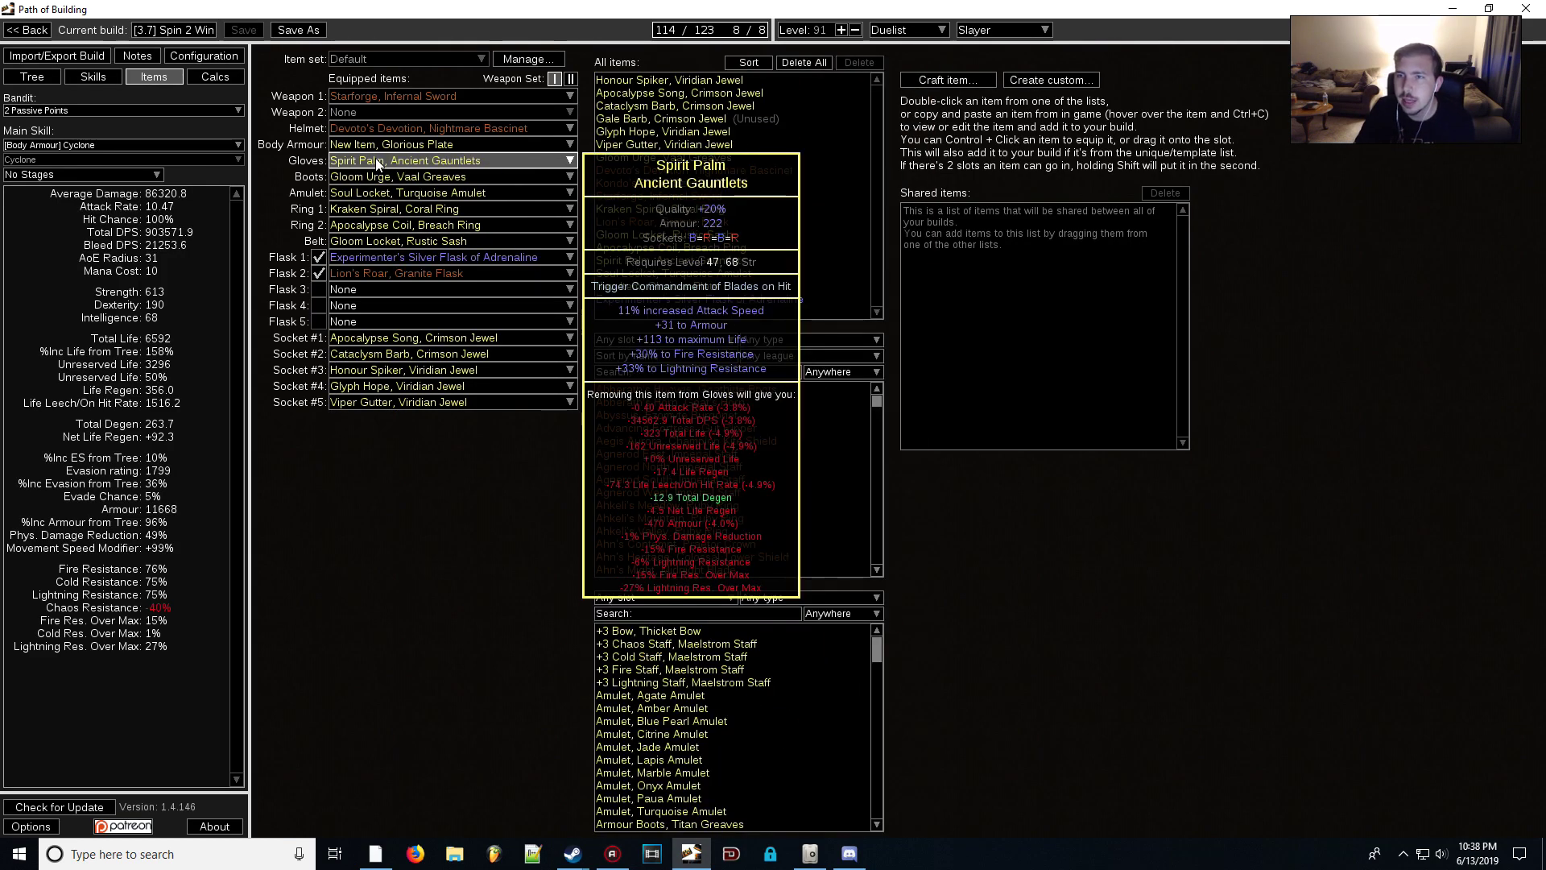
{"action": "mouse_move", "coordinate": [357, 155]}
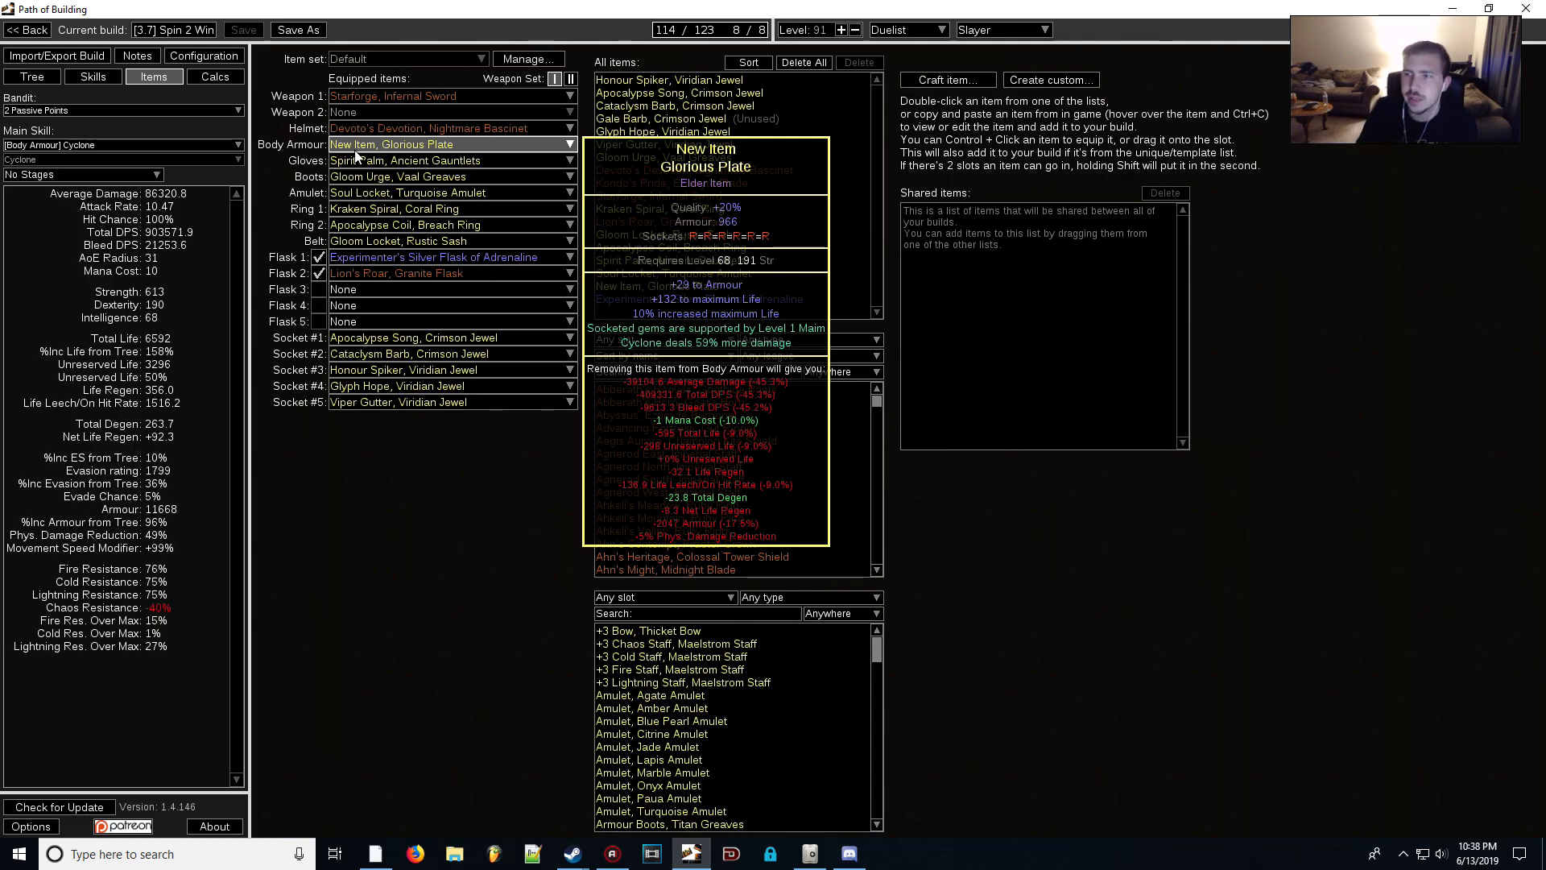
- Compare Cyclone's damage with the Close Combat support disabled and re-enabled, and read the gem's details
{"action": "left_click", "coordinate": [92, 76]}
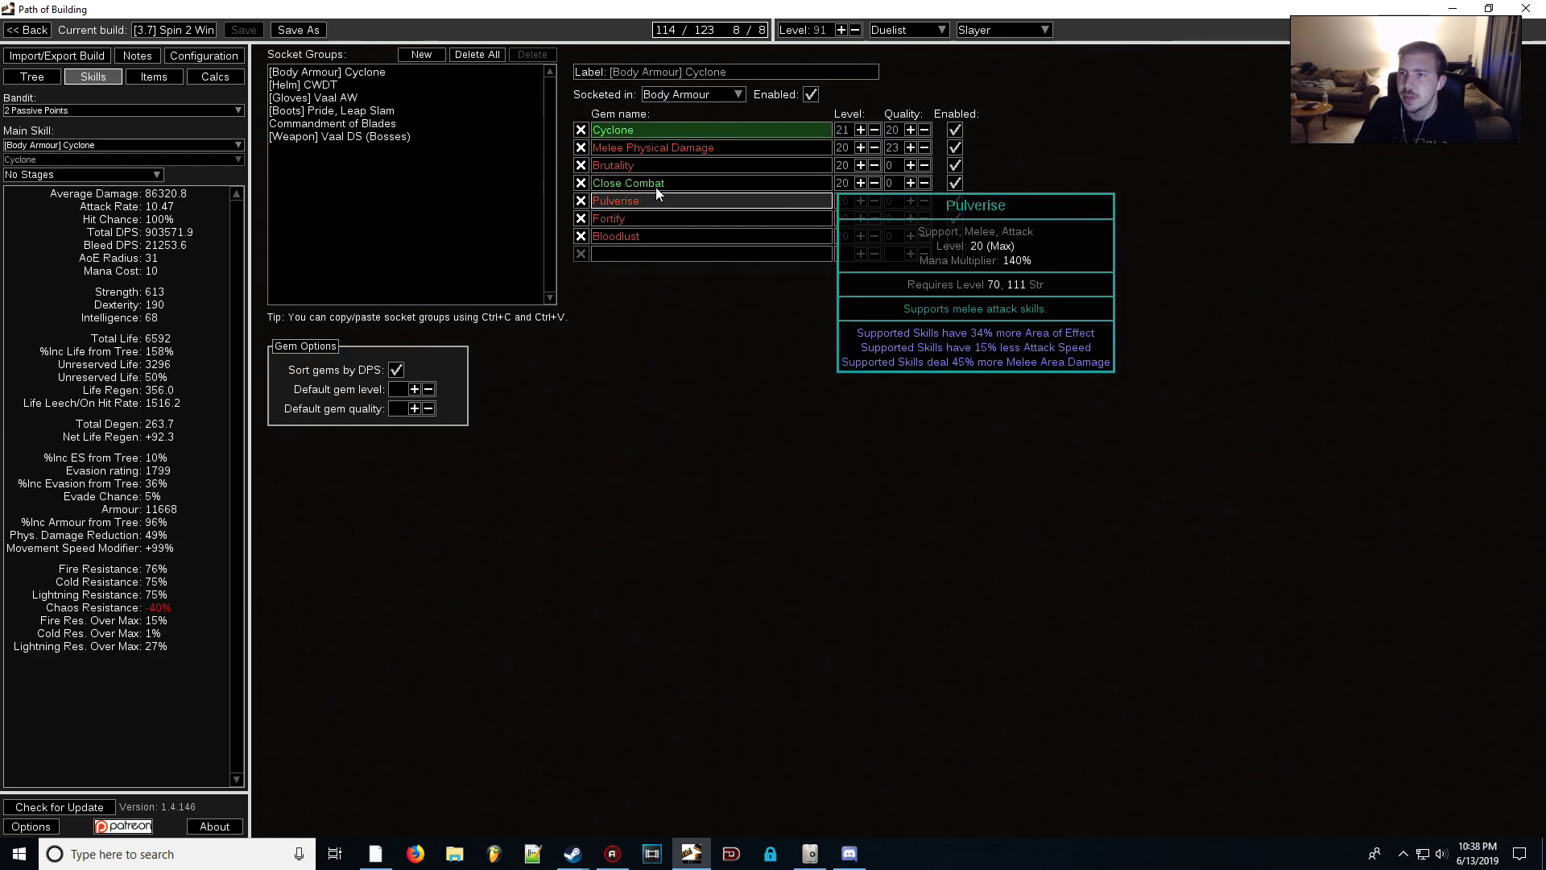
{"action": "left_click", "coordinate": [954, 184]}
{"action": "left_click", "coordinate": [952, 193]}
{"action": "left_click", "coordinate": [953, 187]}
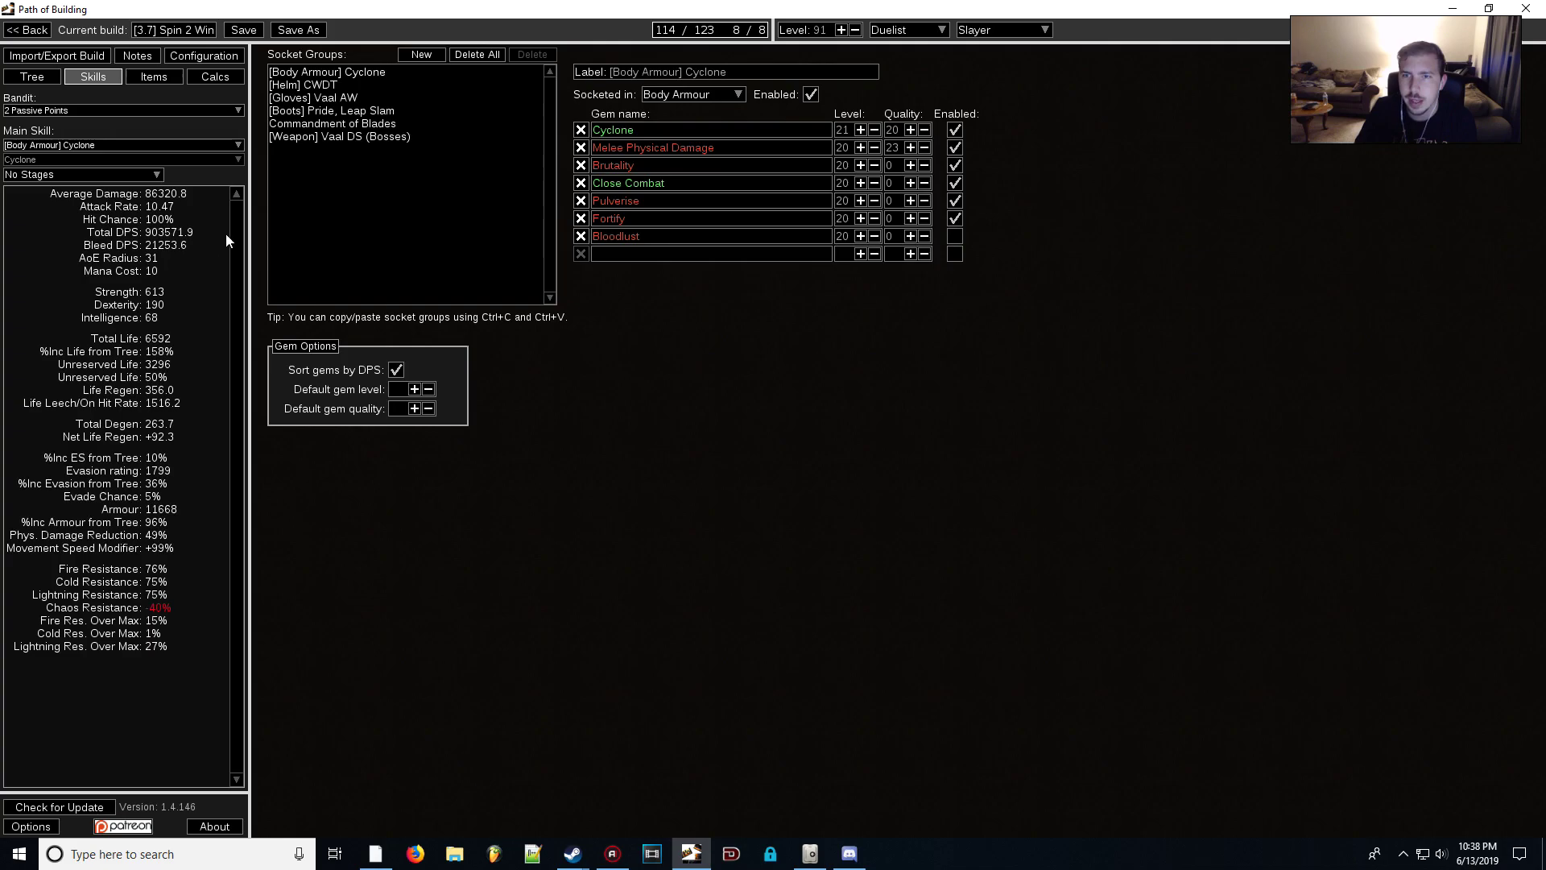
{"action": "left_click", "coordinate": [955, 184]}
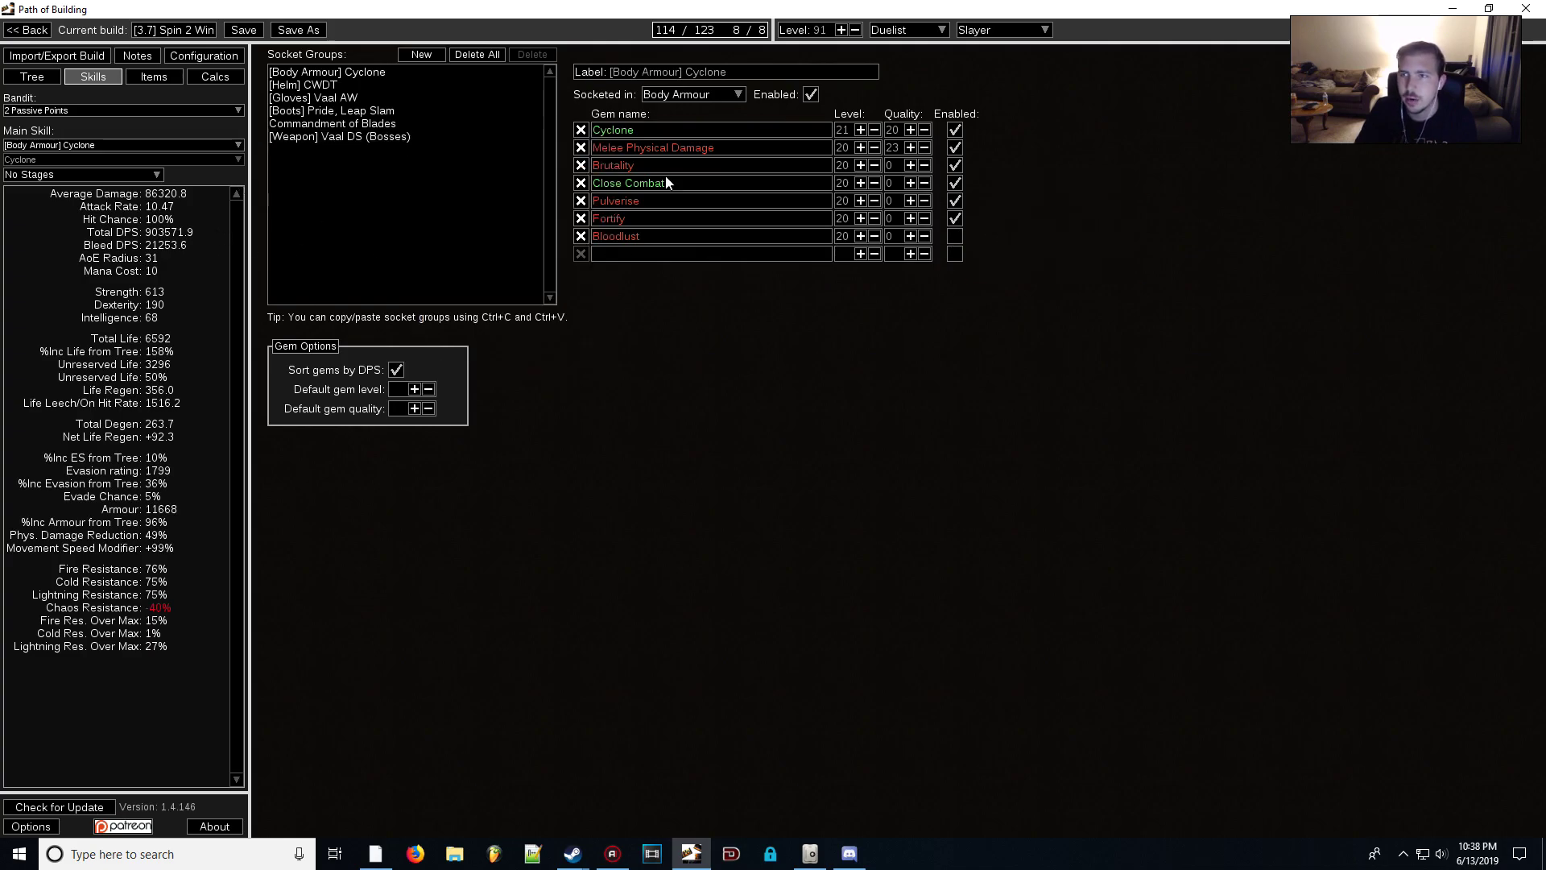
{"action": "mouse_move", "coordinate": [663, 186]}
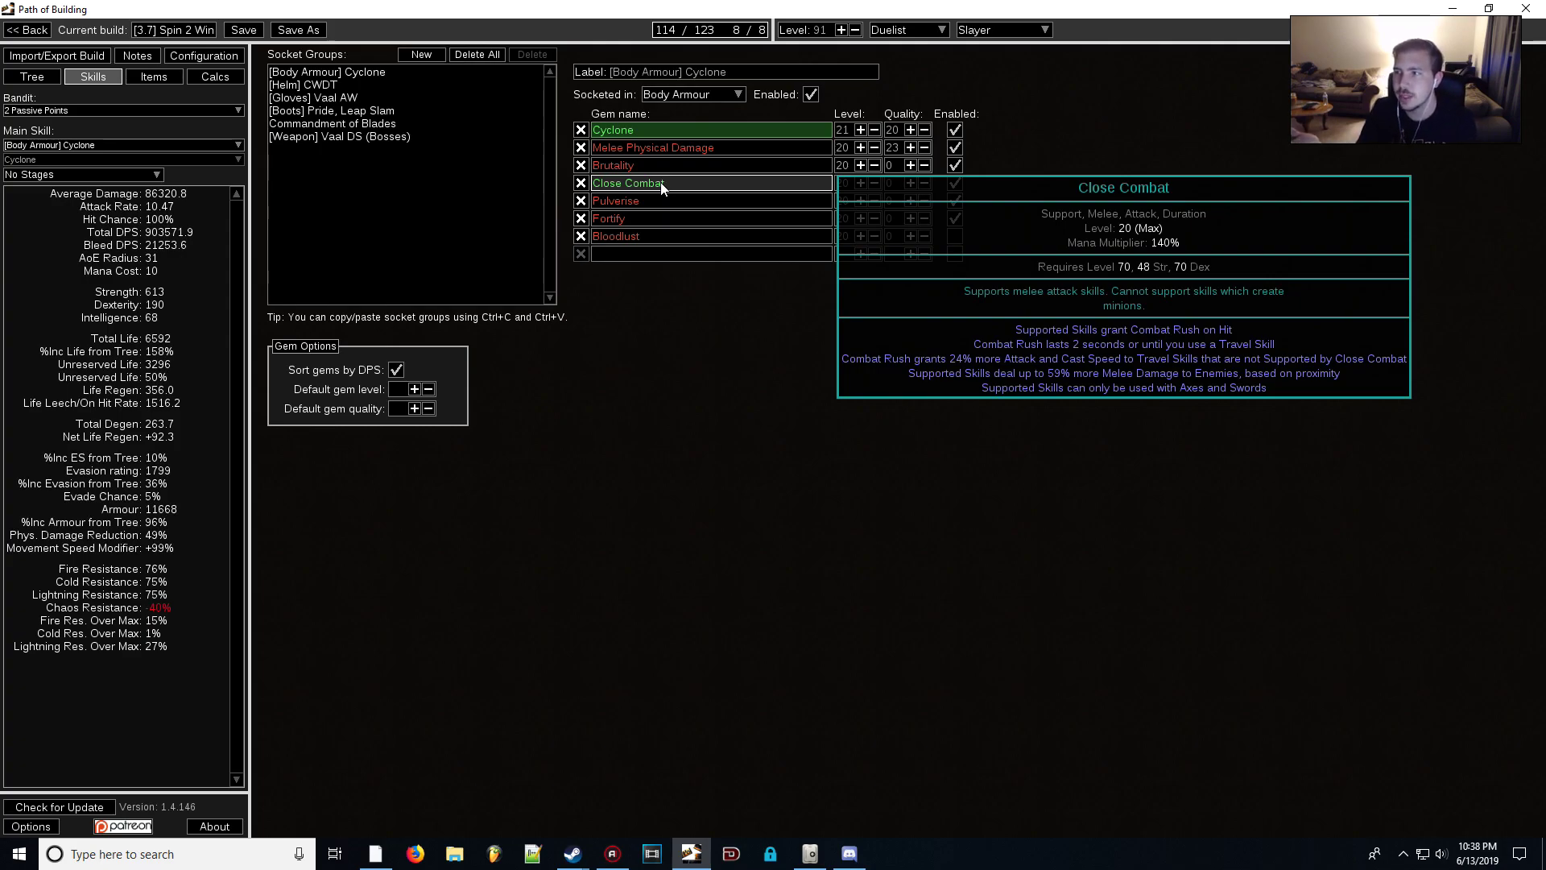
- Check the body armour's modifiers again and search the unique items for "death"
{"action": "left_click", "coordinate": [32, 76]}
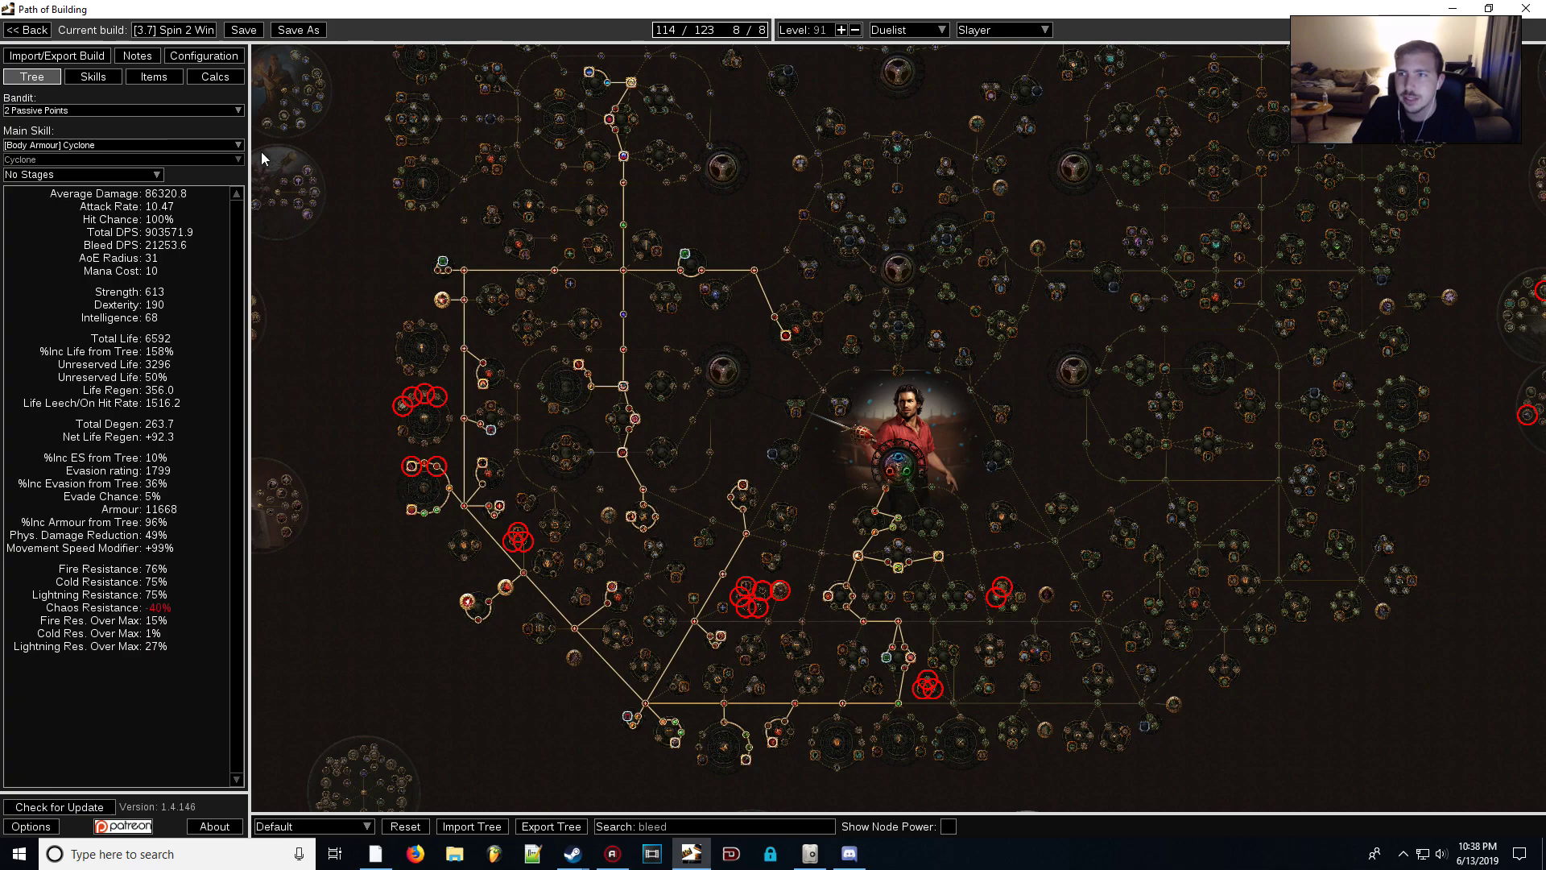
{"action": "left_click", "coordinate": [154, 76]}
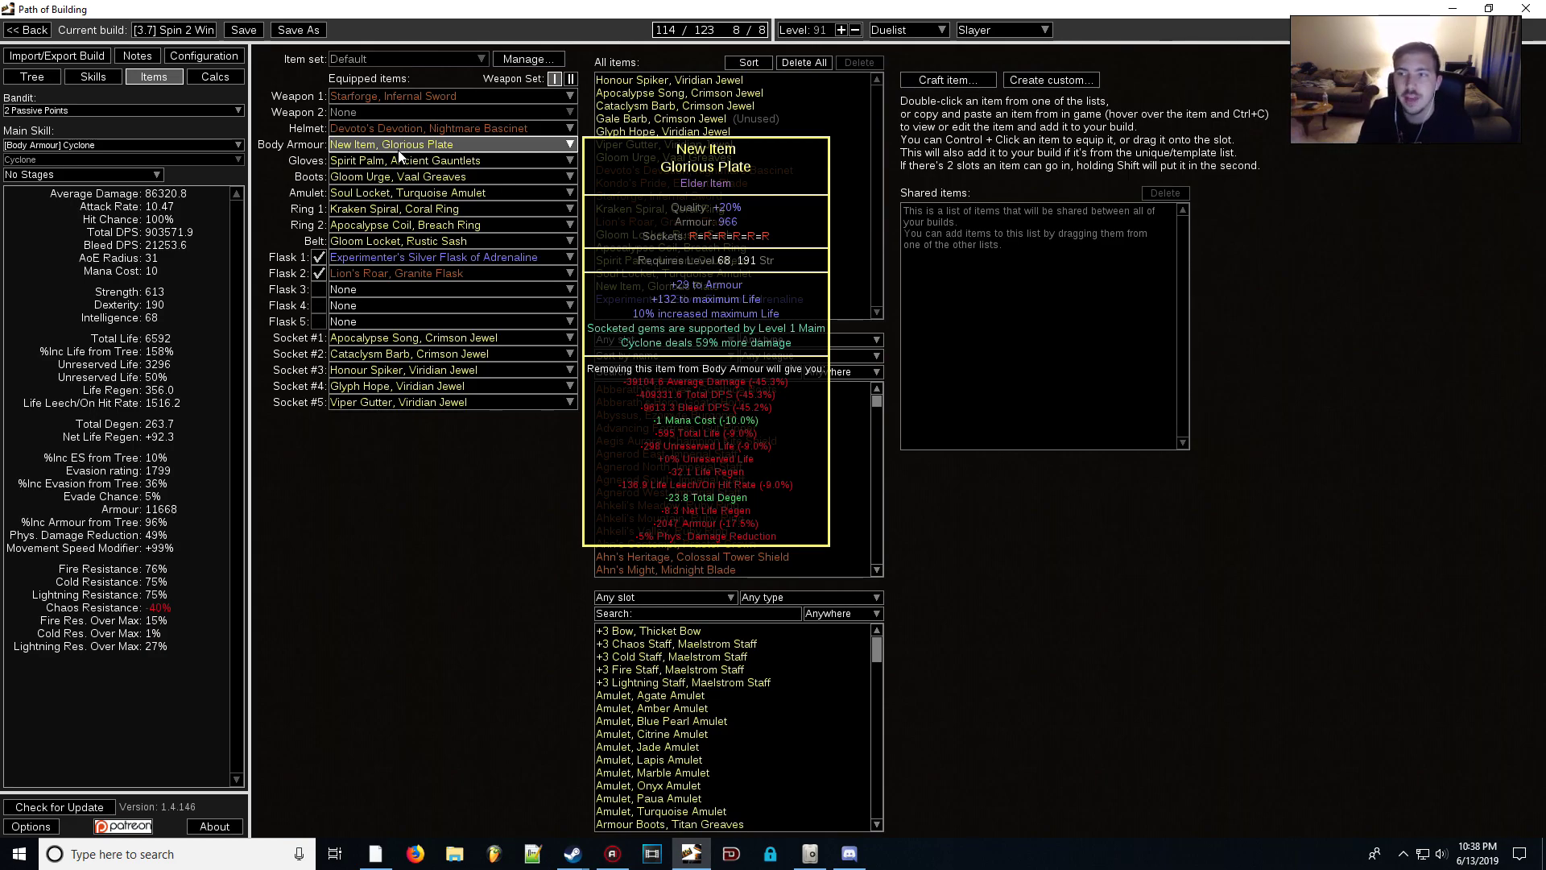
{"action": "type", "text": "death"}
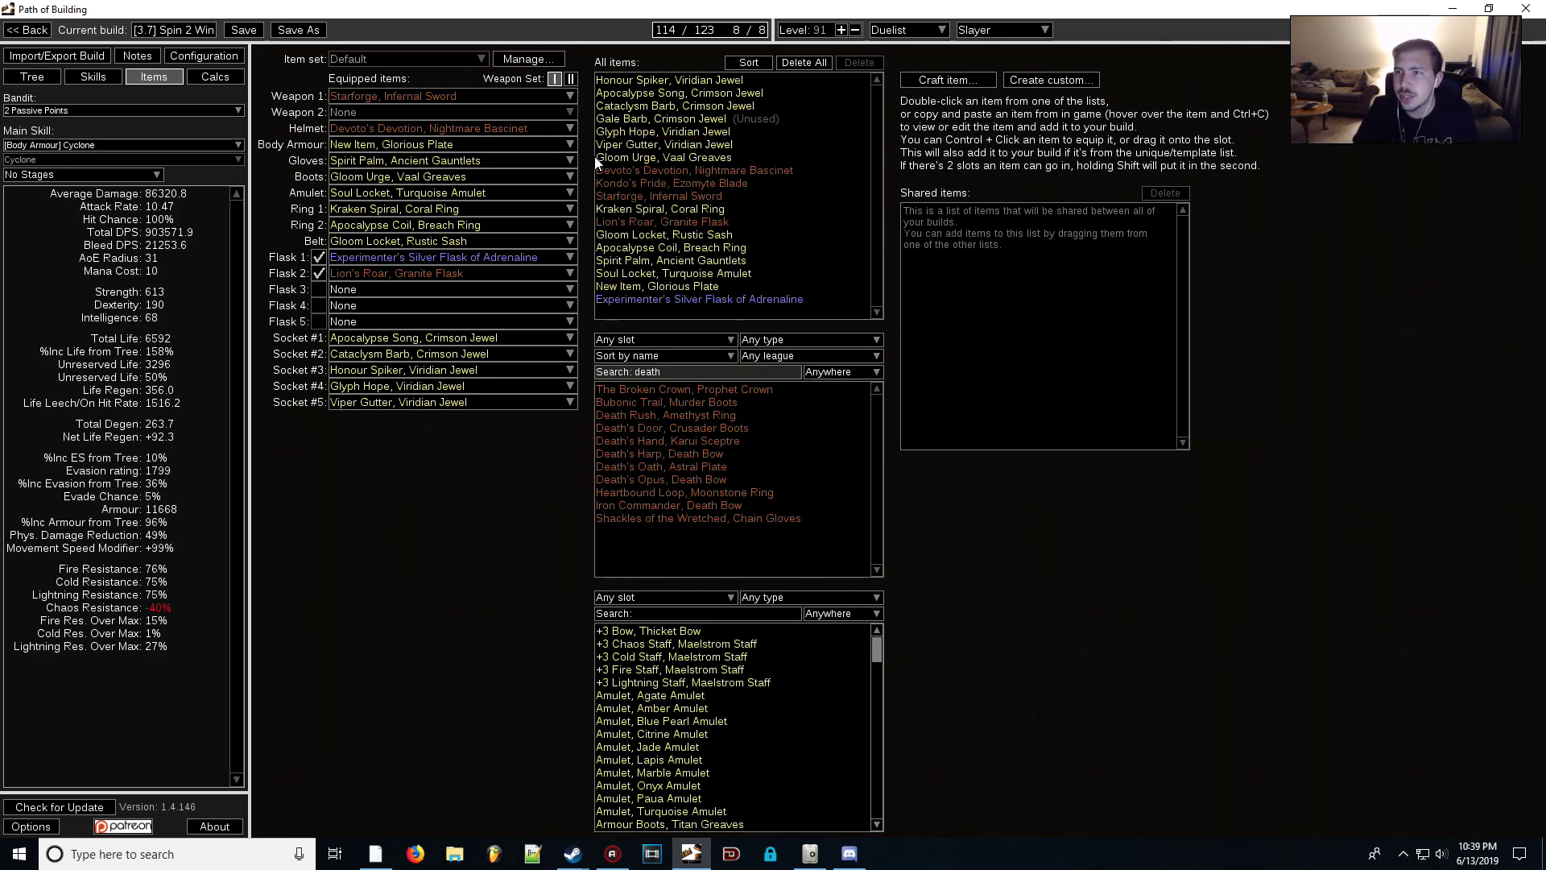
- Remove the Maim gem from the socket group that has no active skills
{"action": "left_click", "coordinate": [596, 157]}
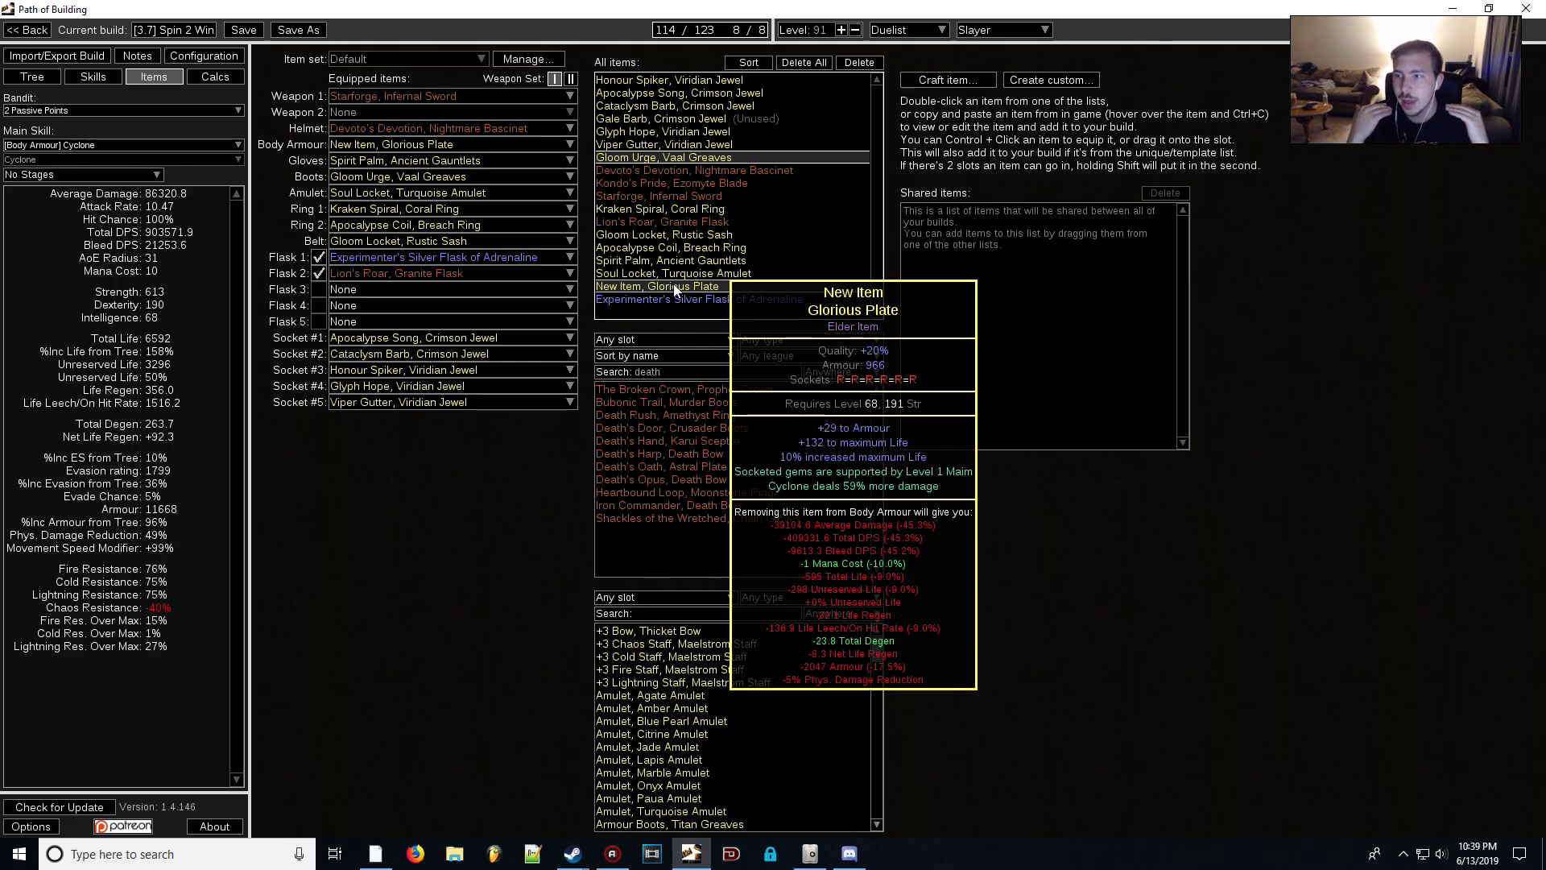
{"action": "left_click", "coordinate": [92, 76]}
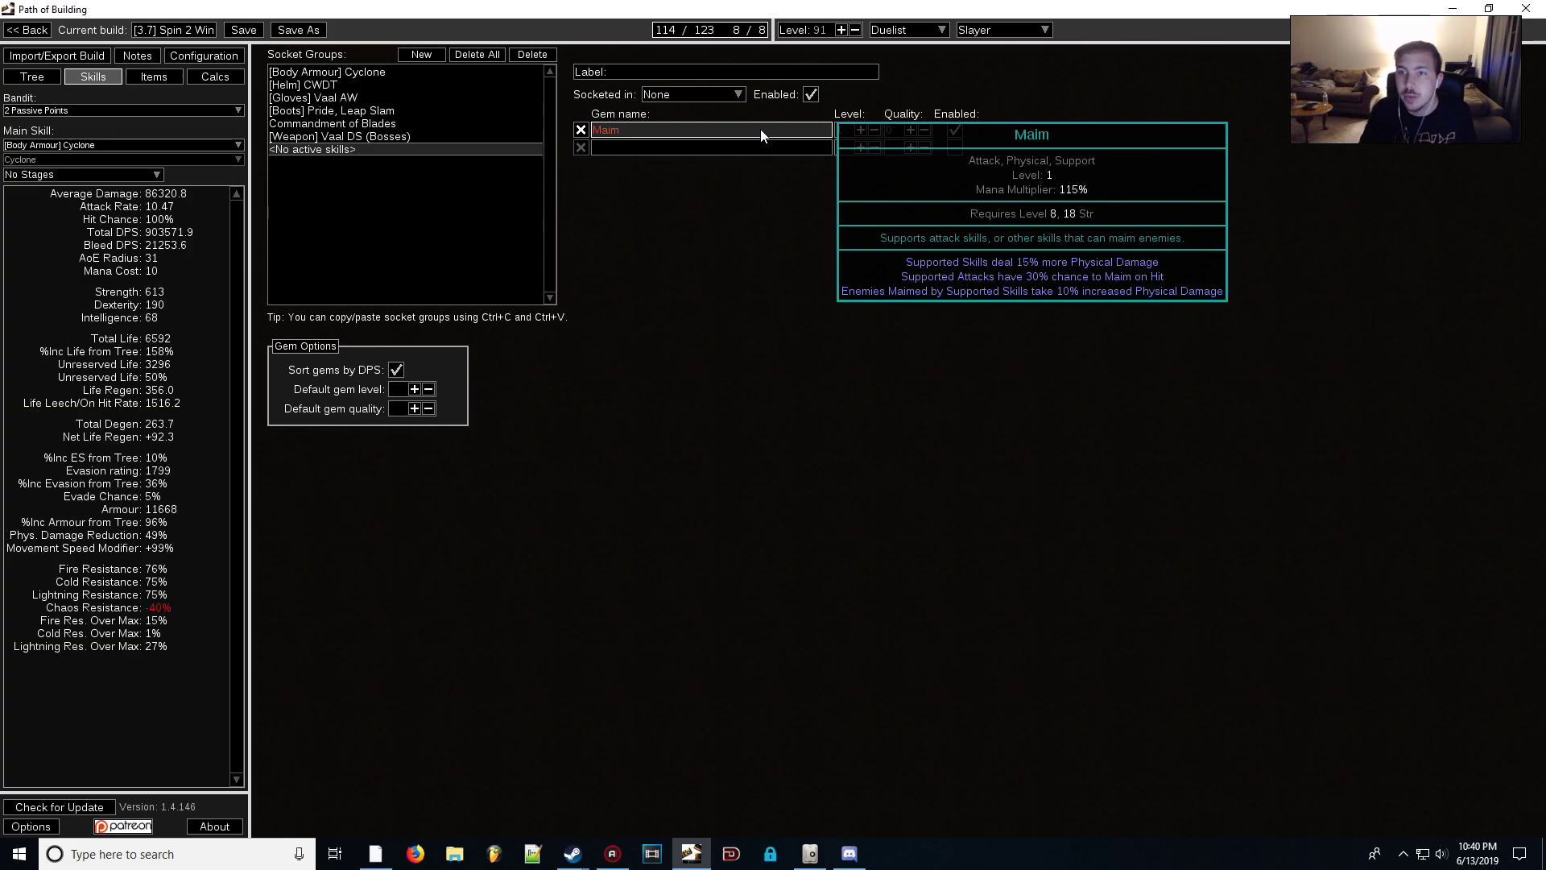
{"action": "left_click", "coordinate": [580, 130]}
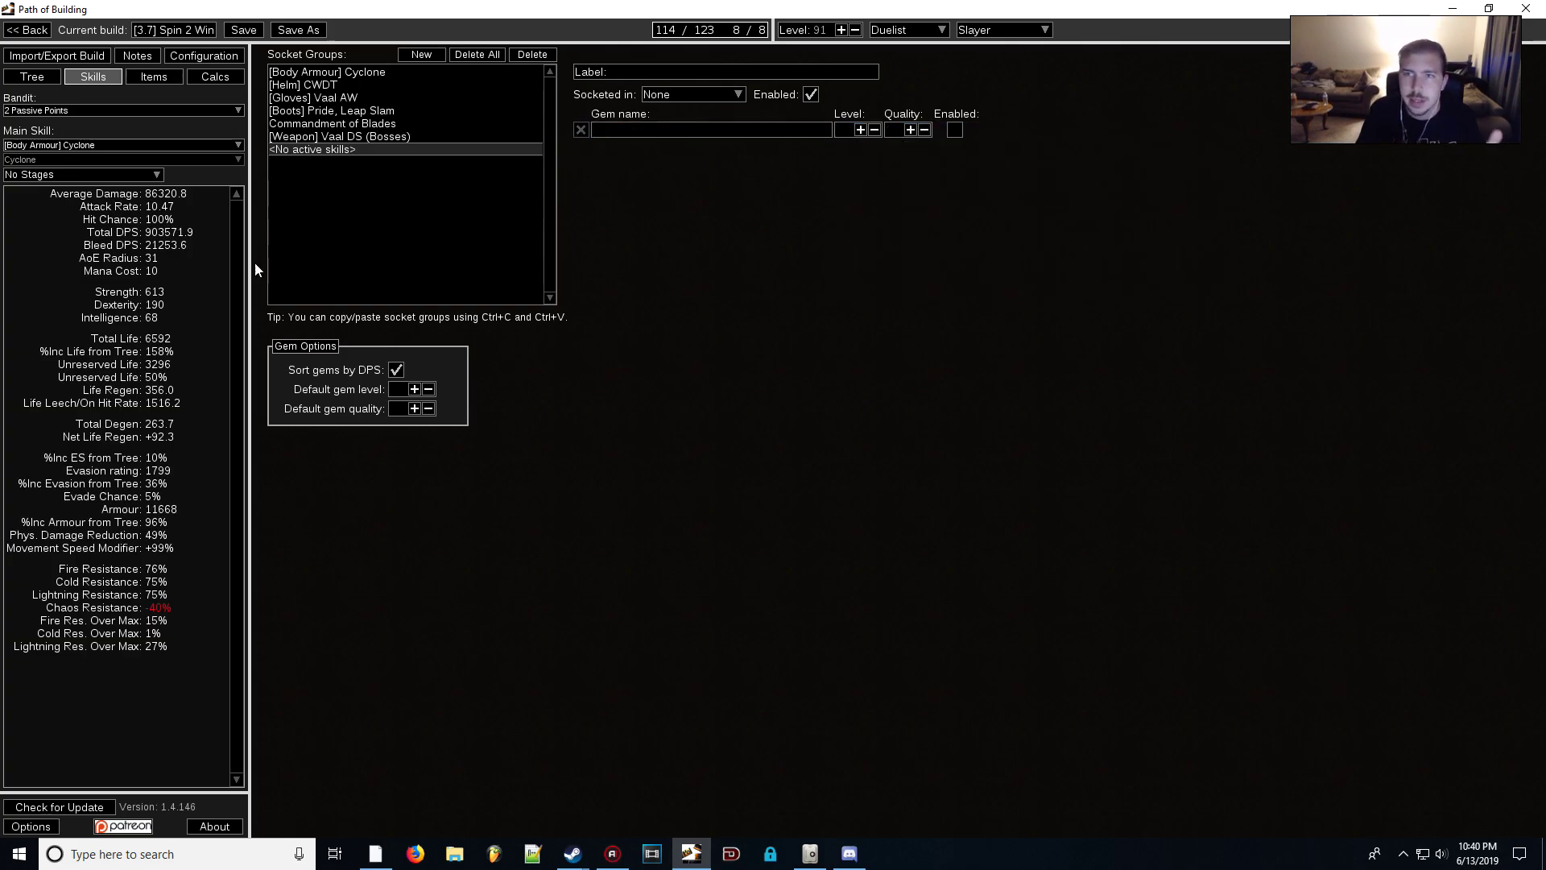
- Look through the bandit reward choices and keep 2 Passive Points
{"action": "left_click", "coordinate": [153, 76]}
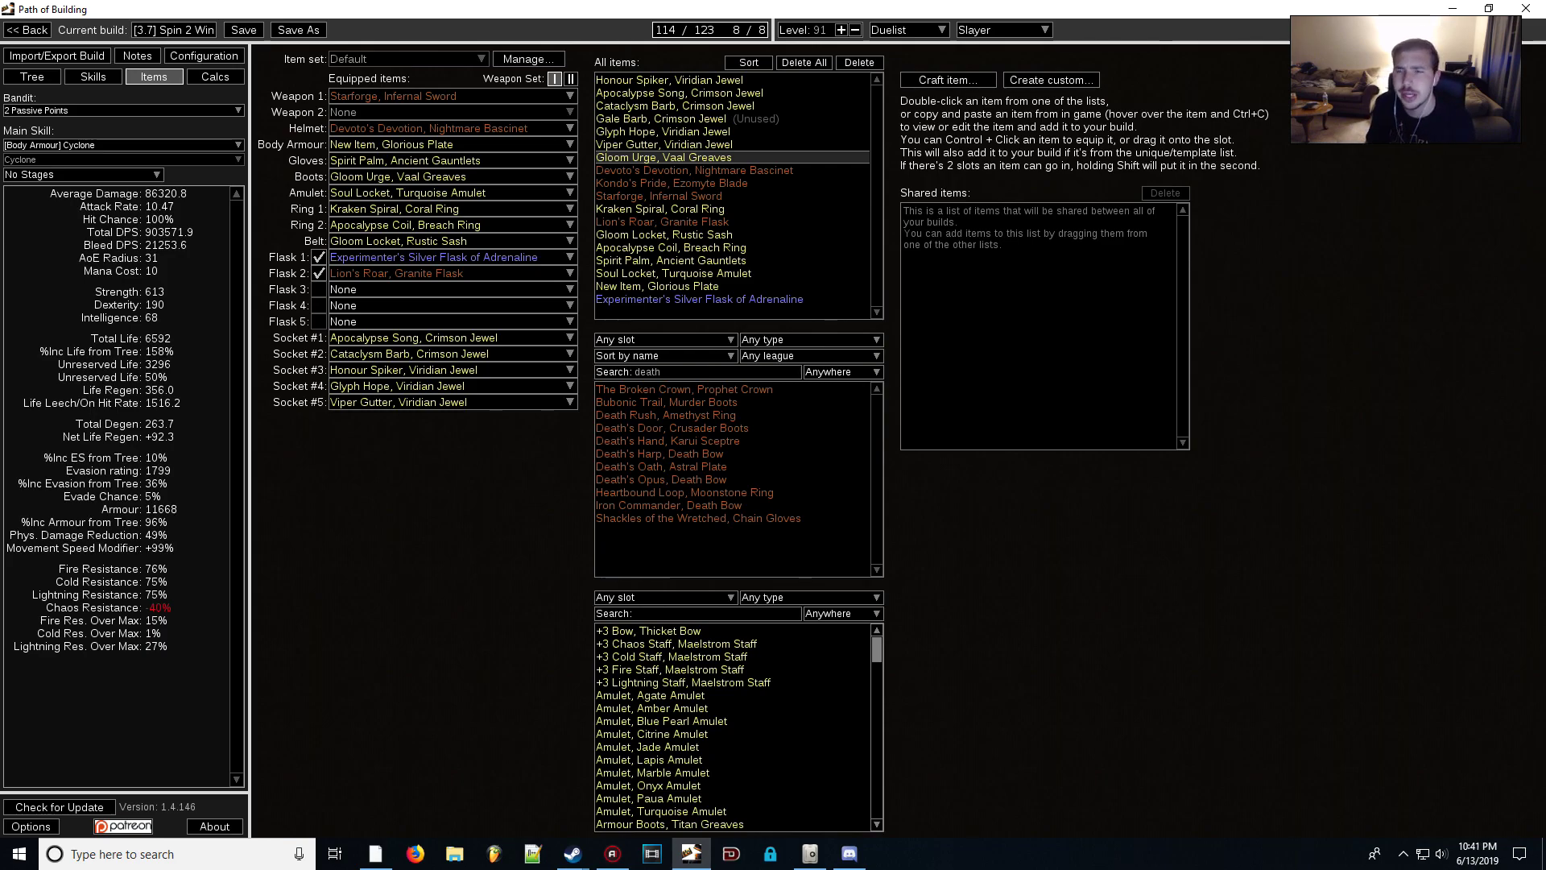
{"action": "left_click", "coordinate": [87, 110]}
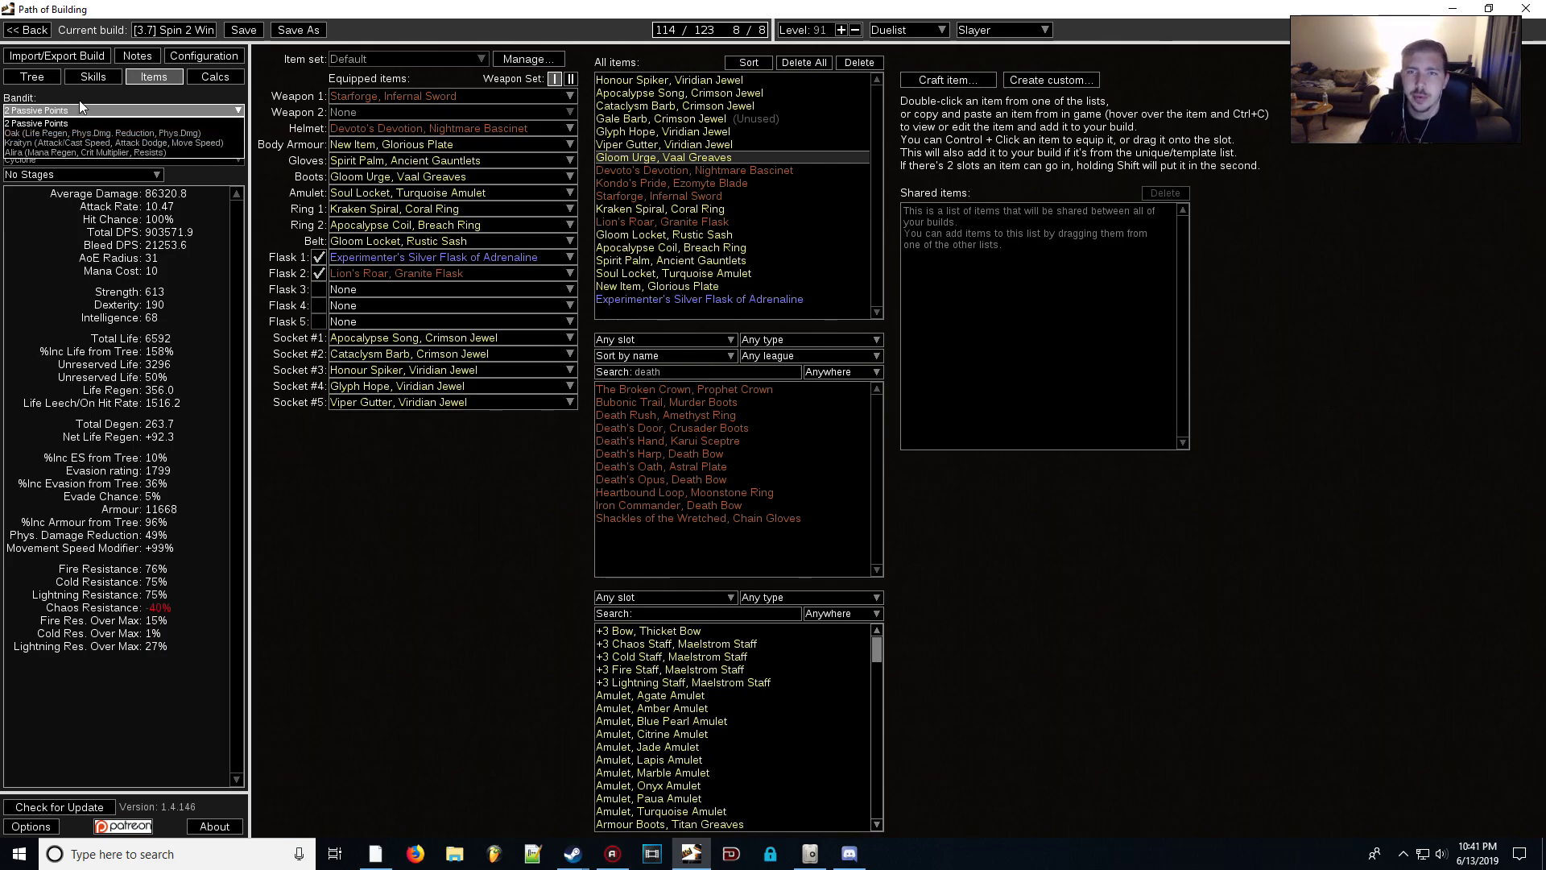
{"action": "left_click", "coordinate": [79, 123]}
- Try allocating the two-point path branching off the allocated passives southwest of the Duelist portrait, and deallocate it again
{"action": "left_click", "coordinate": [46, 76]}
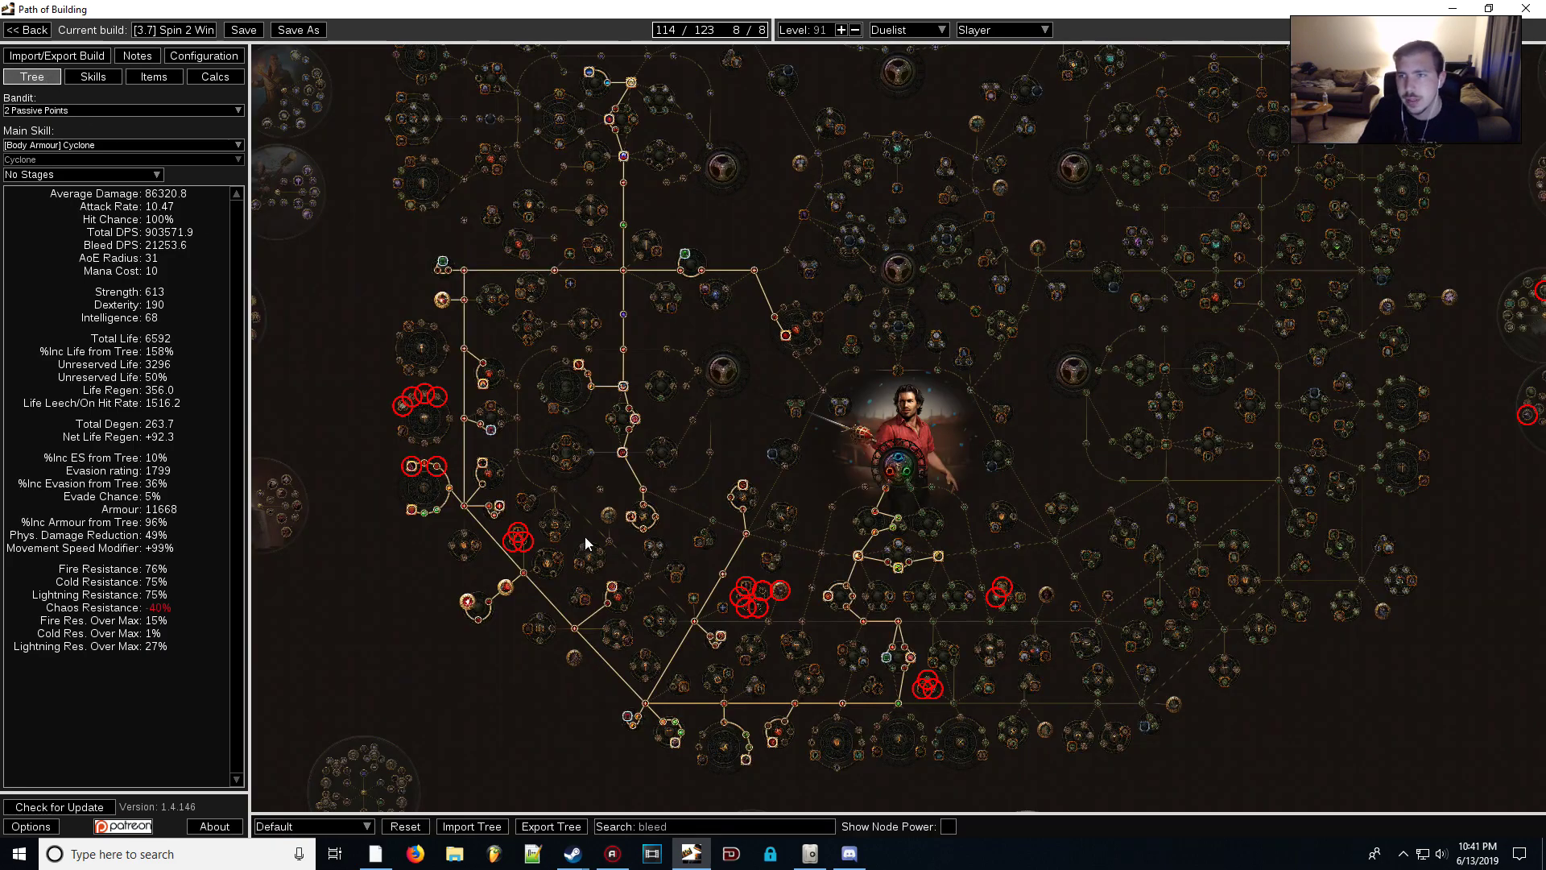
{"action": "mouse_move", "coordinate": [513, 242]}
{"action": "left_click_drag", "start_coordinate": [513, 242], "coordinate": [390, 300]}
{"action": "scroll", "coordinate": [625, 428], "scroll_direction": "down", "scroll_amount": 2}
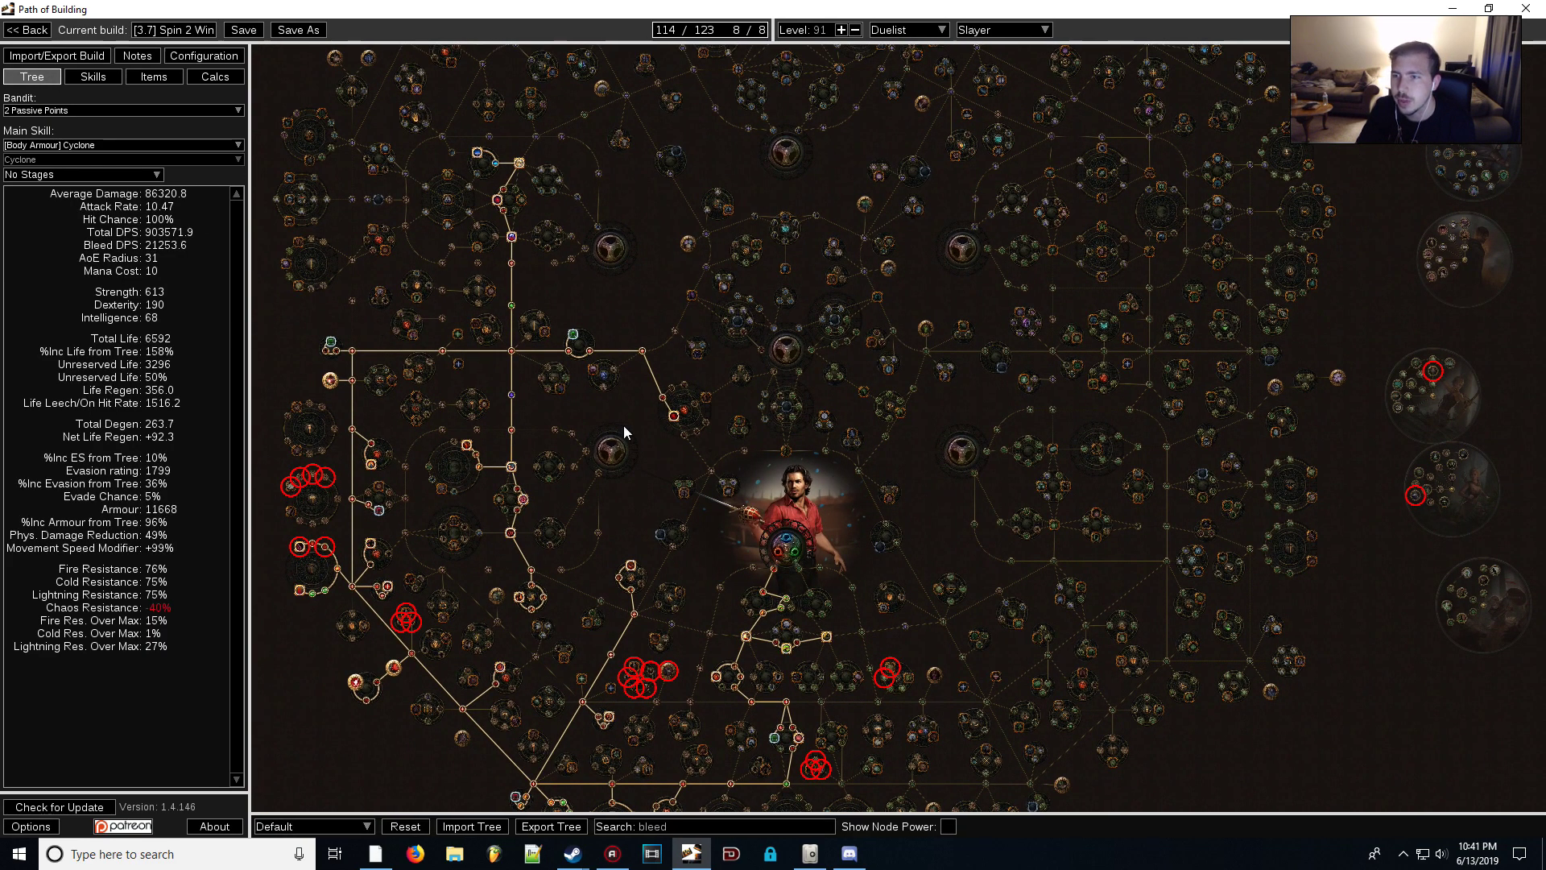
{"action": "scroll", "coordinate": [666, 488], "scroll_direction": "up", "scroll_amount": 2}
{"action": "left_click", "coordinate": [649, 472]}
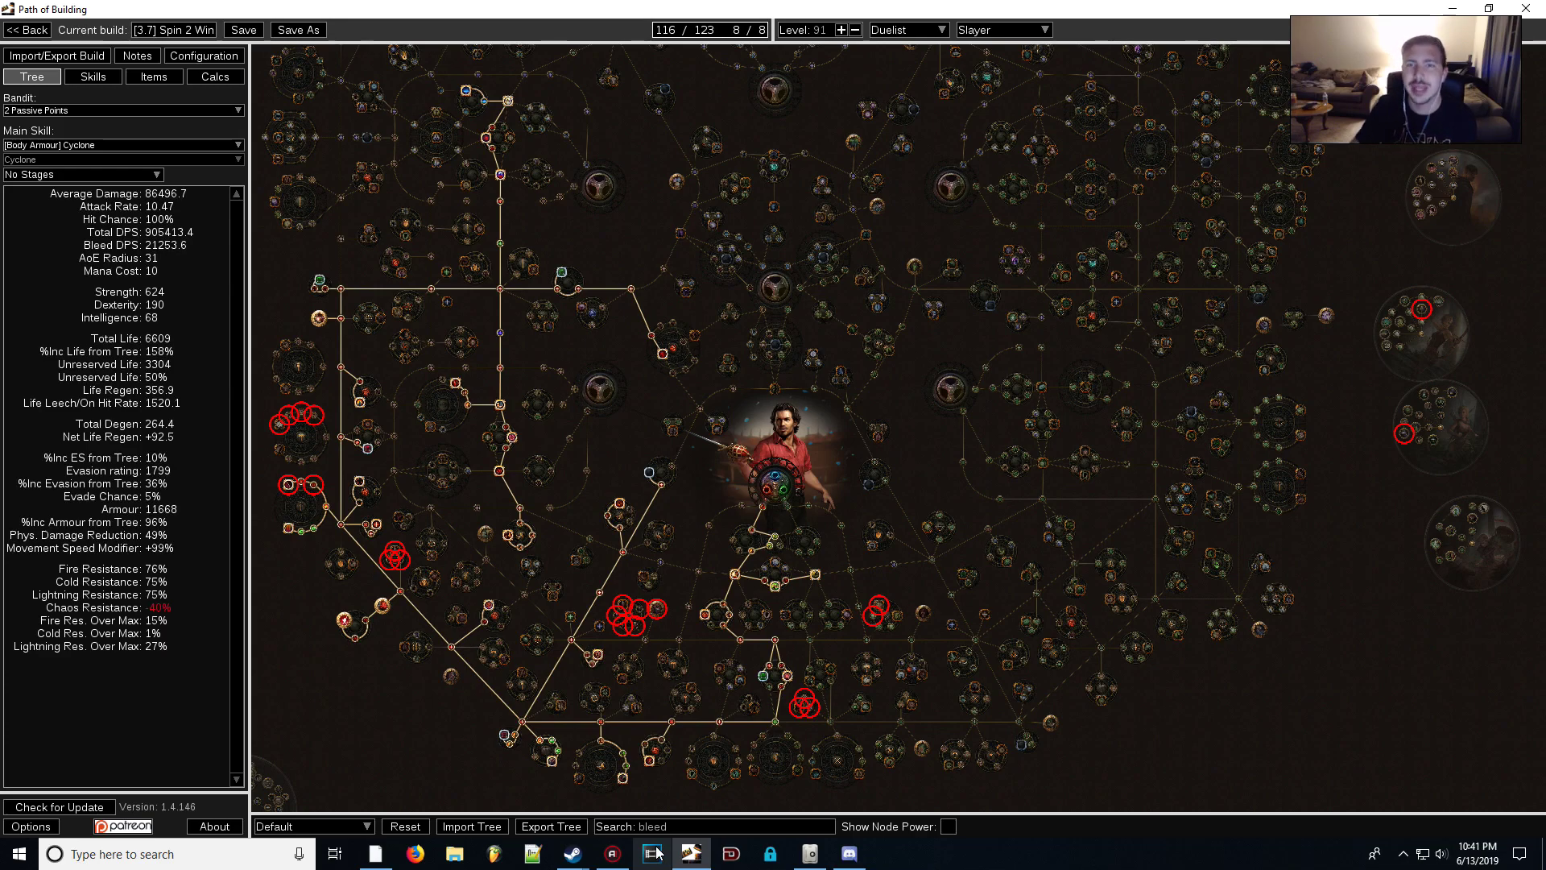
{"action": "left_click", "coordinate": [663, 487]}
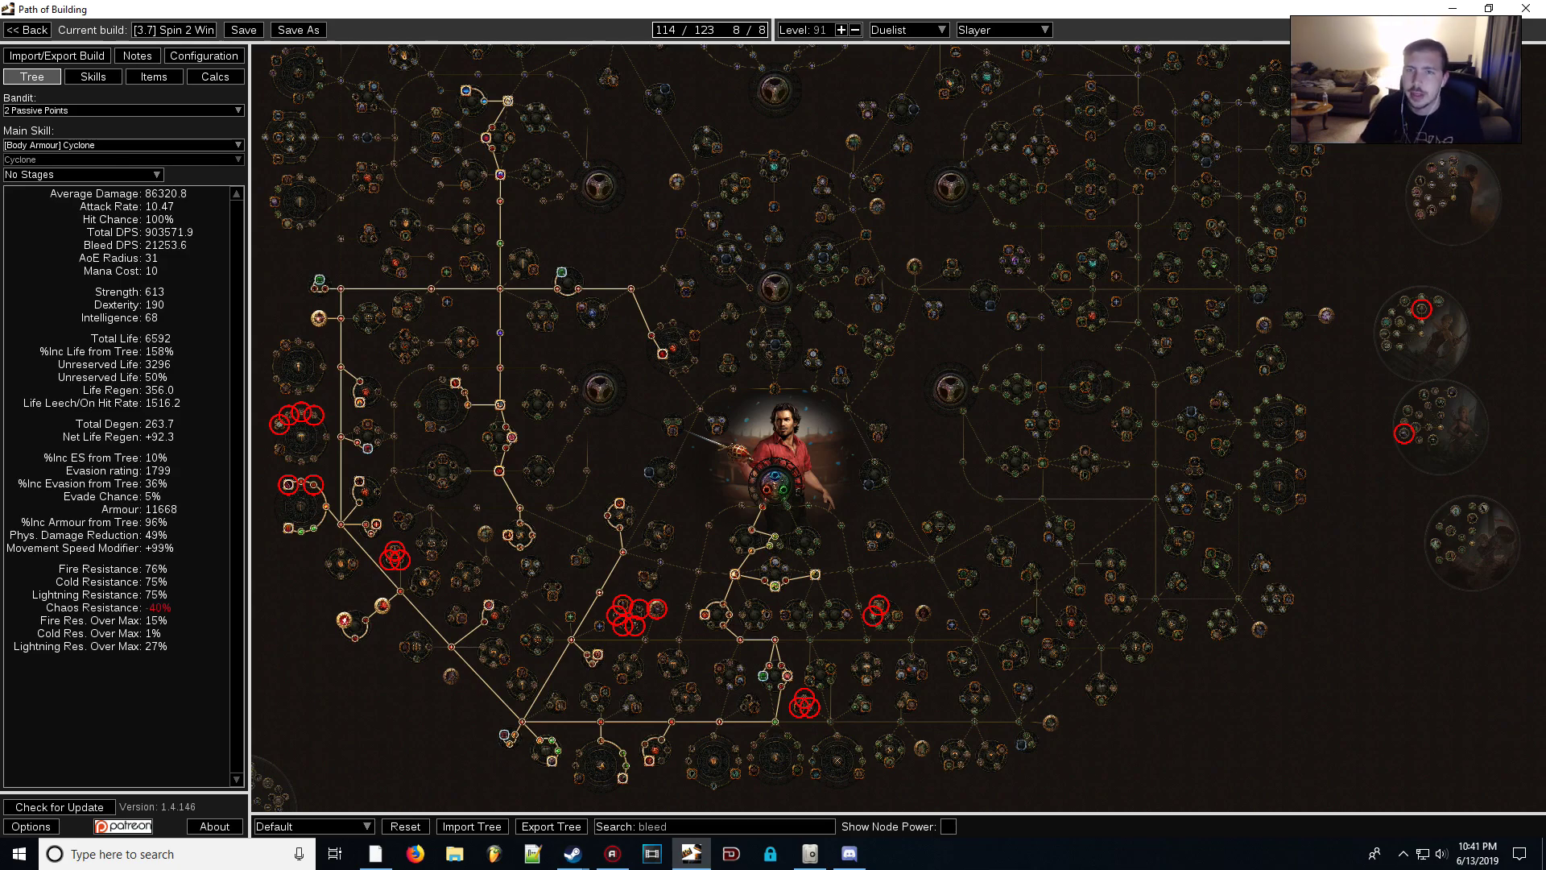
- Review the alternative bandit rewards again without changing the selection
{"action": "left_click", "coordinate": [65, 110]}
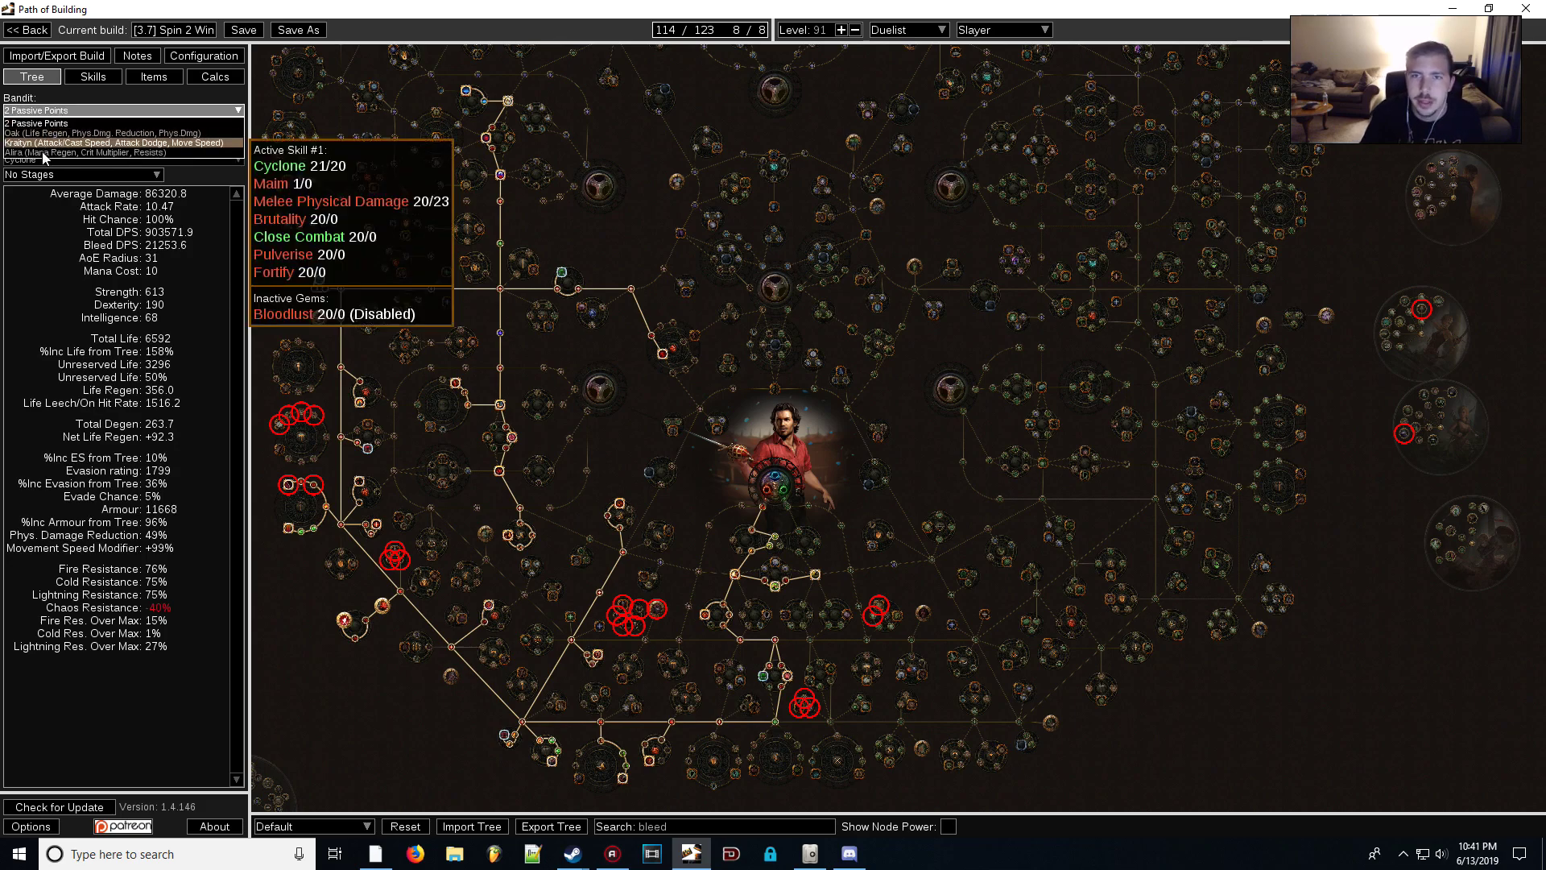
{"action": "left_click", "coordinate": [70, 95]}
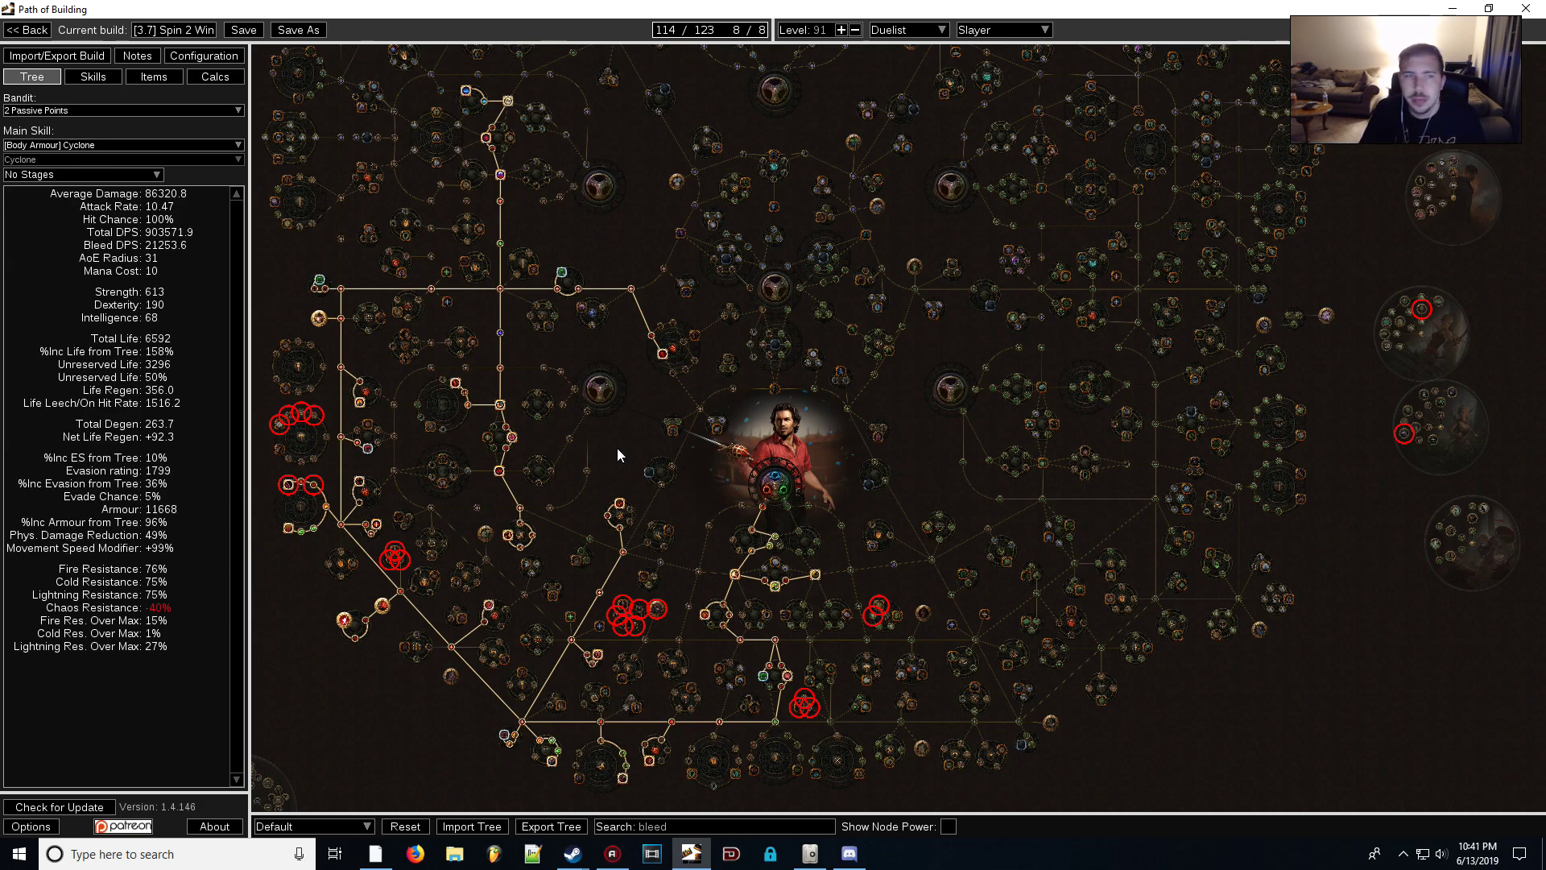
- Clear the "bleed" search on the passive tree and turn on the node power display
{"action": "left_click_drag", "start_coordinate": [616, 448], "coordinate": [571, 420]}
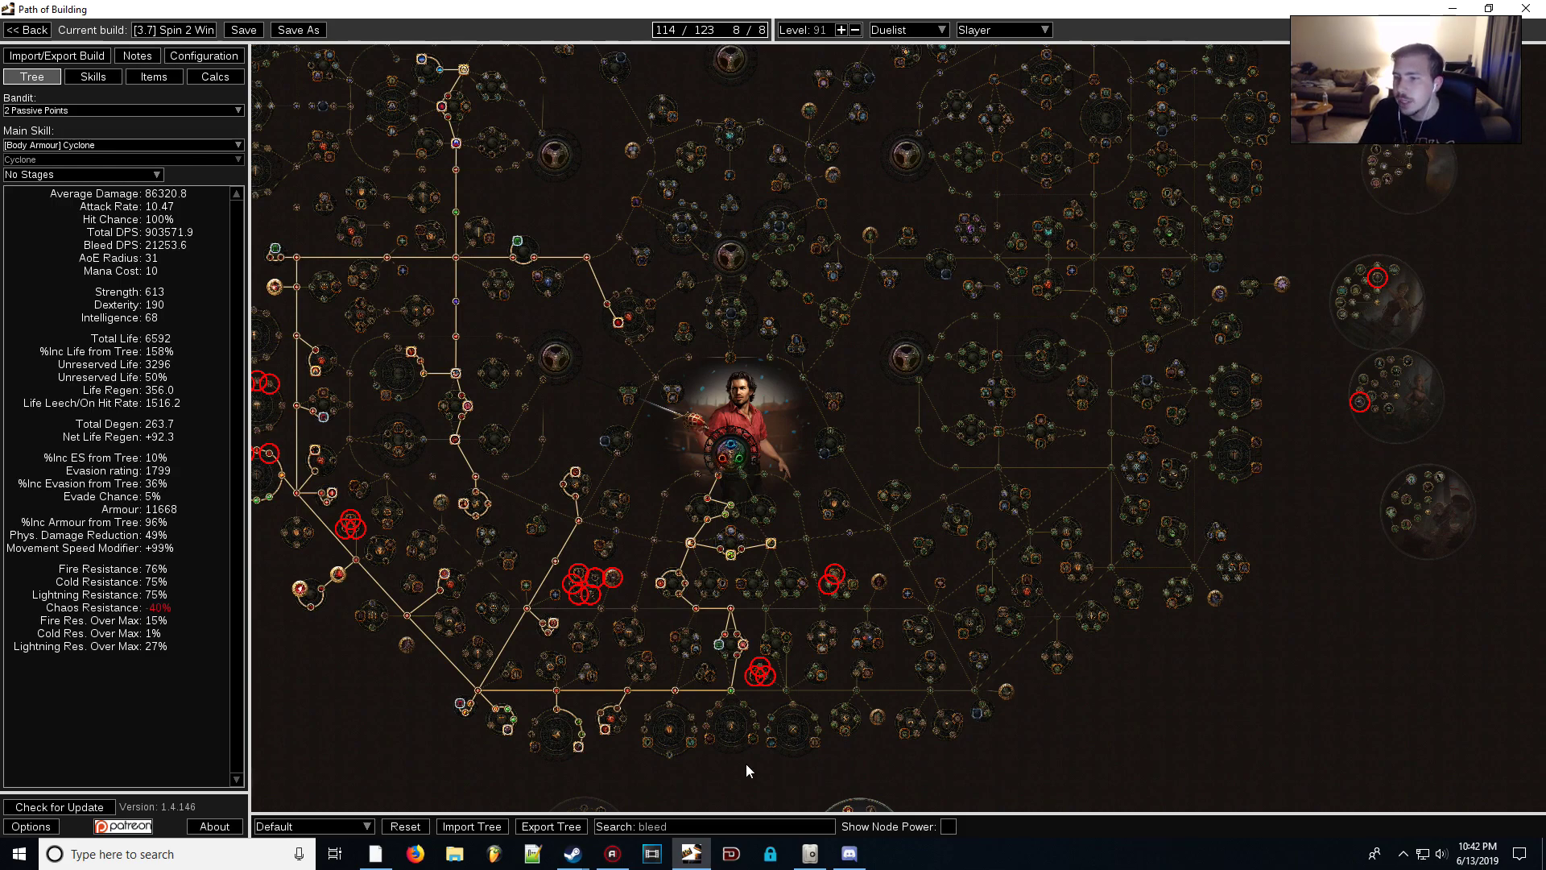
{"action": "left_click_drag", "start_coordinate": [745, 764], "coordinate": [851, 680]}
{"action": "left_click", "coordinate": [654, 825]}
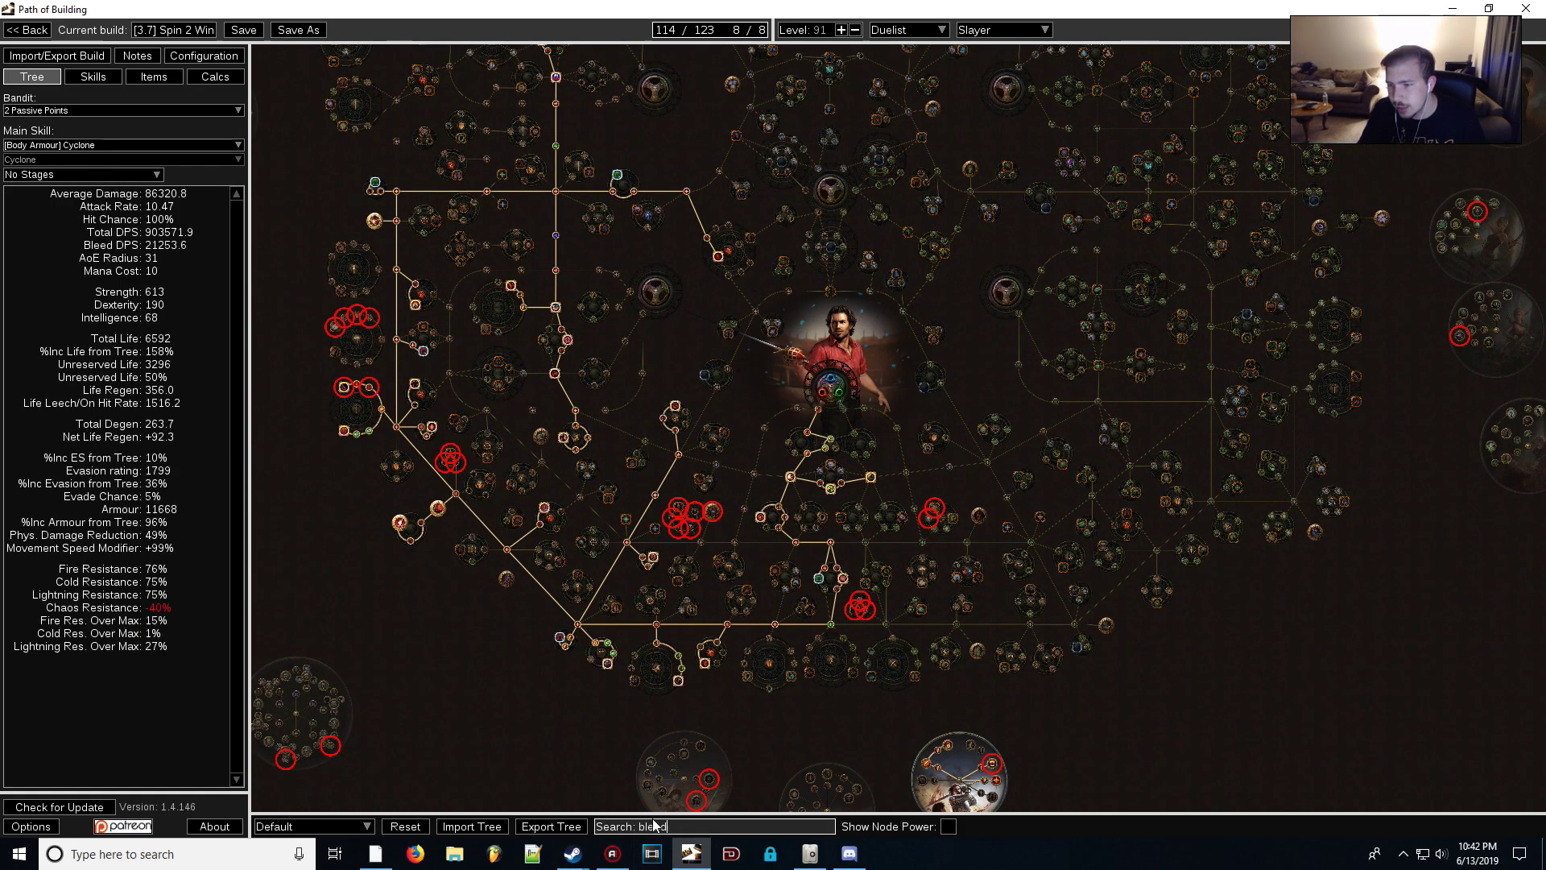
{"action": "key", "text": "BackSpace"}
{"action": "key", "text": "BackSpace"}
{"action": "key", "text": "BackSpace"}
{"action": "key", "text": "BackSpace"}
{"action": "key", "text": "BackSpace"}
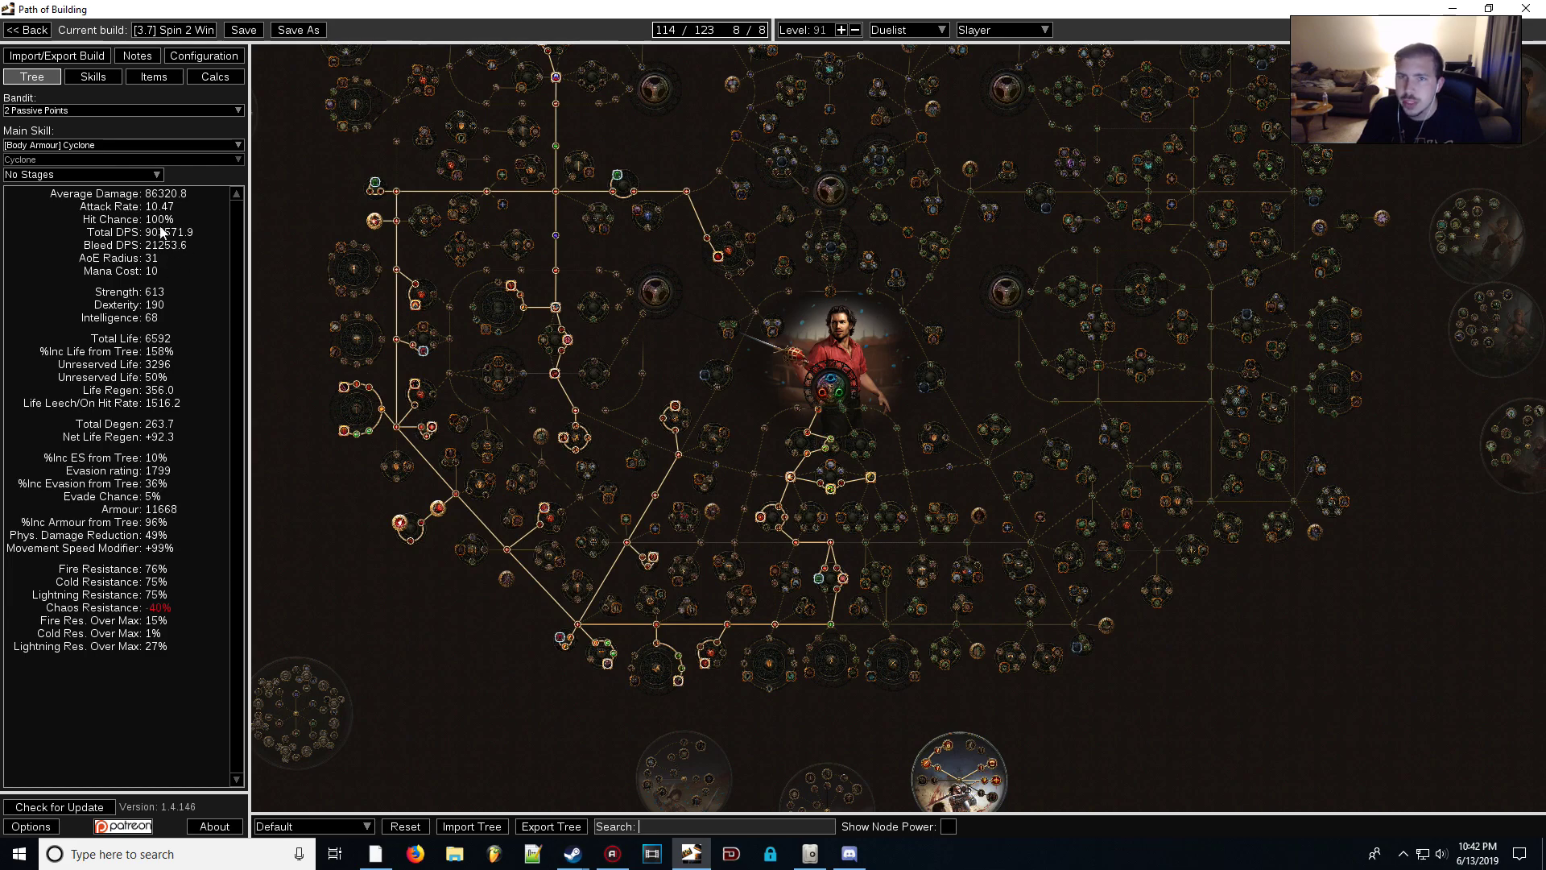
{"action": "left_click", "coordinate": [949, 826]}
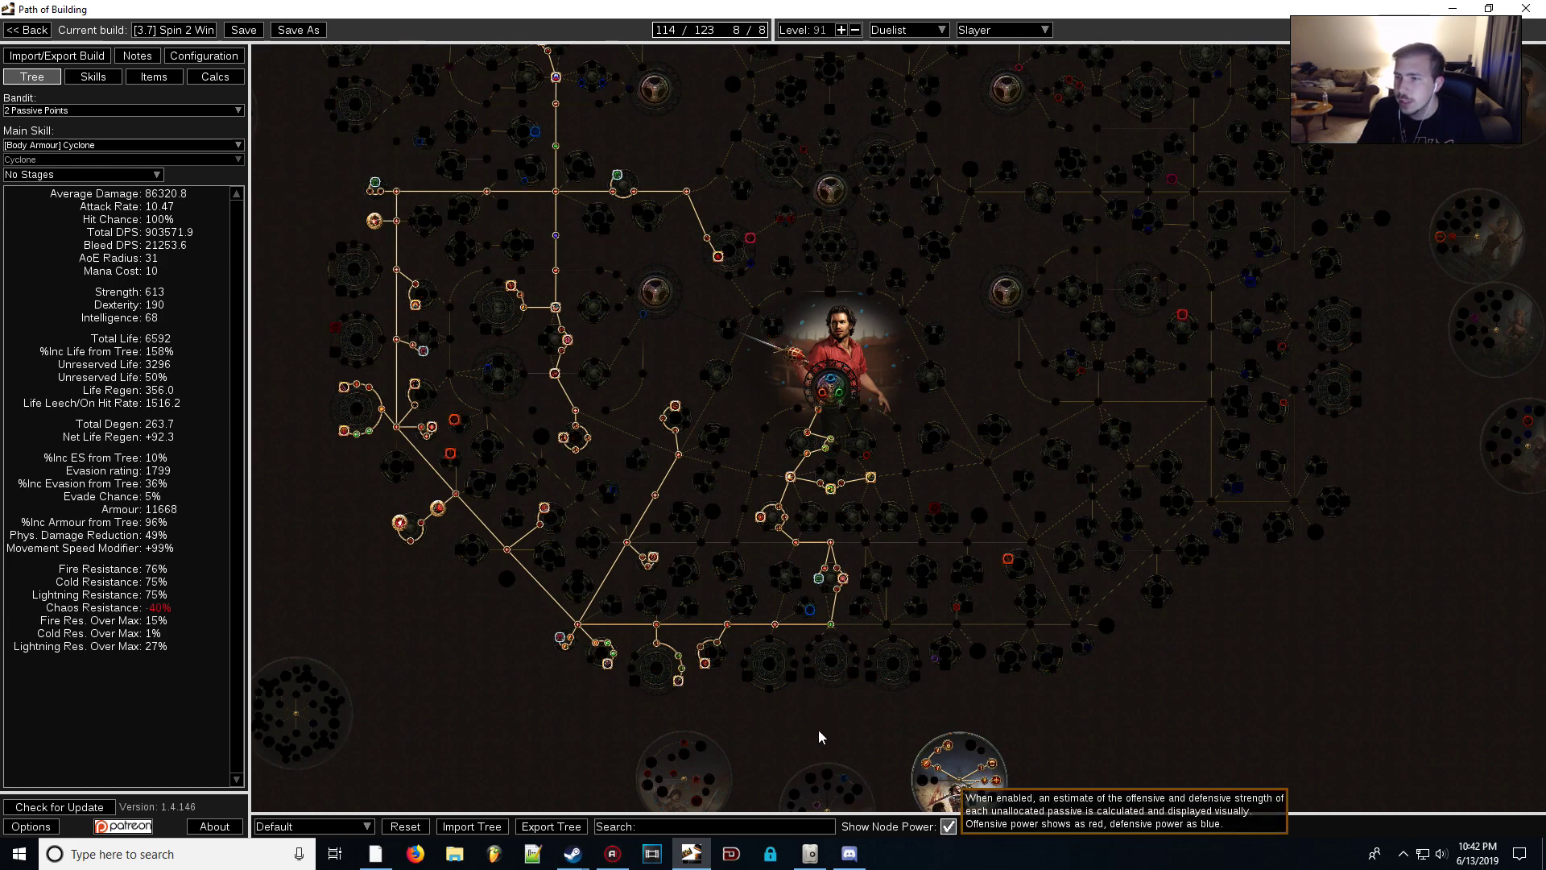
- Test allocating the Berserking passive with its connecting nodes, and deallocate the whole path again
{"action": "left_click_drag", "start_coordinate": [766, 391], "coordinate": [729, 403]}
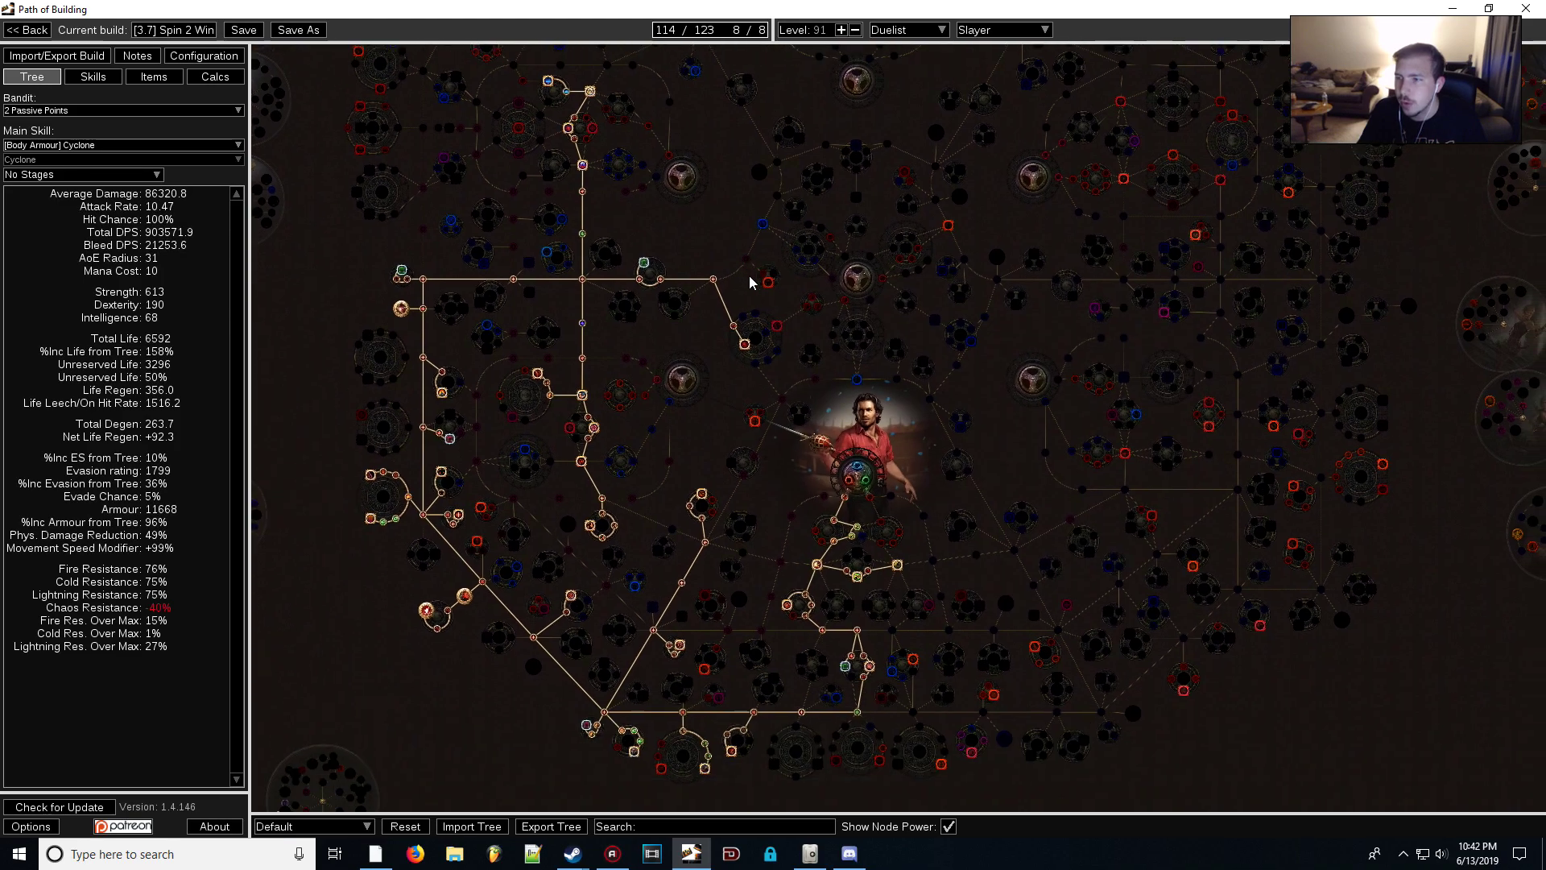
{"action": "scroll", "coordinate": [746, 412], "scroll_direction": "up", "scroll_amount": 5}
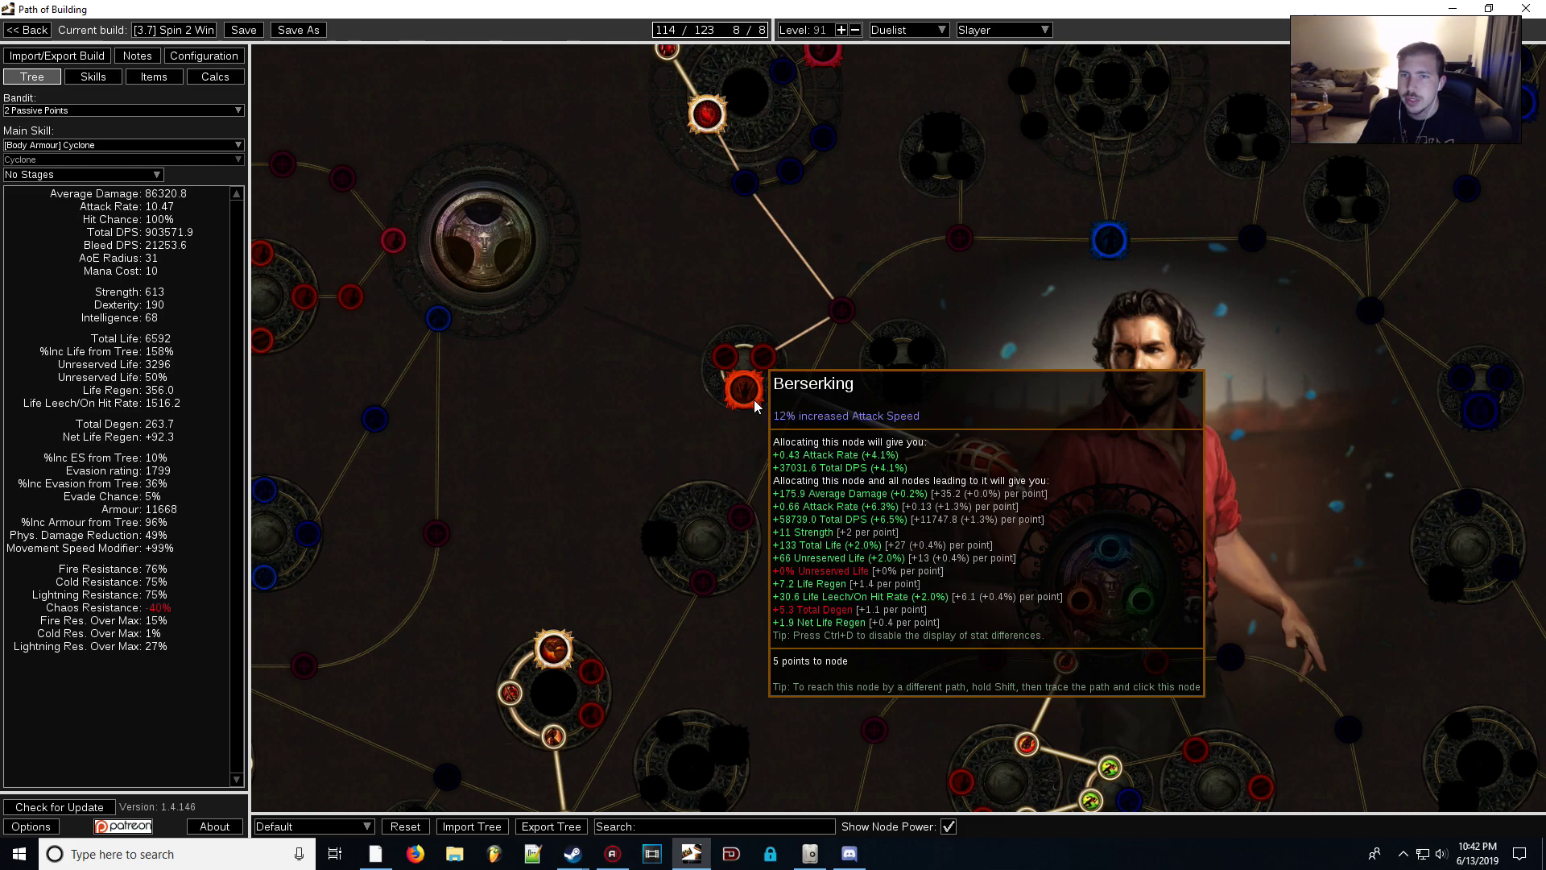
{"action": "left_click", "coordinate": [742, 390]}
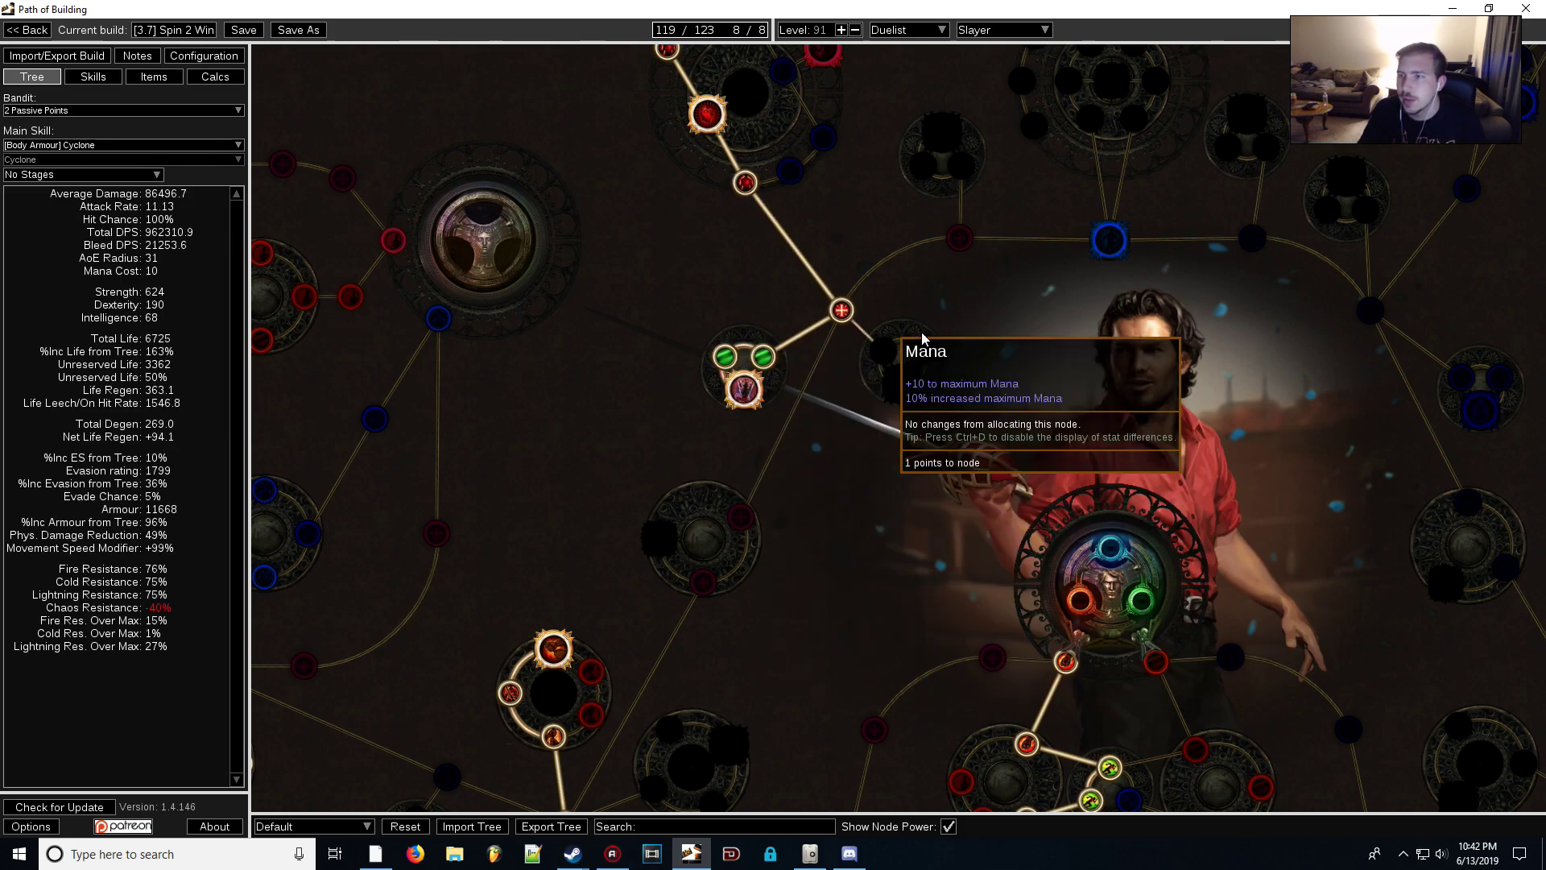
{"action": "left_click", "coordinate": [745, 182]}
{"action": "scroll", "coordinate": [789, 385], "scroll_direction": "down", "scroll_amount": 4}
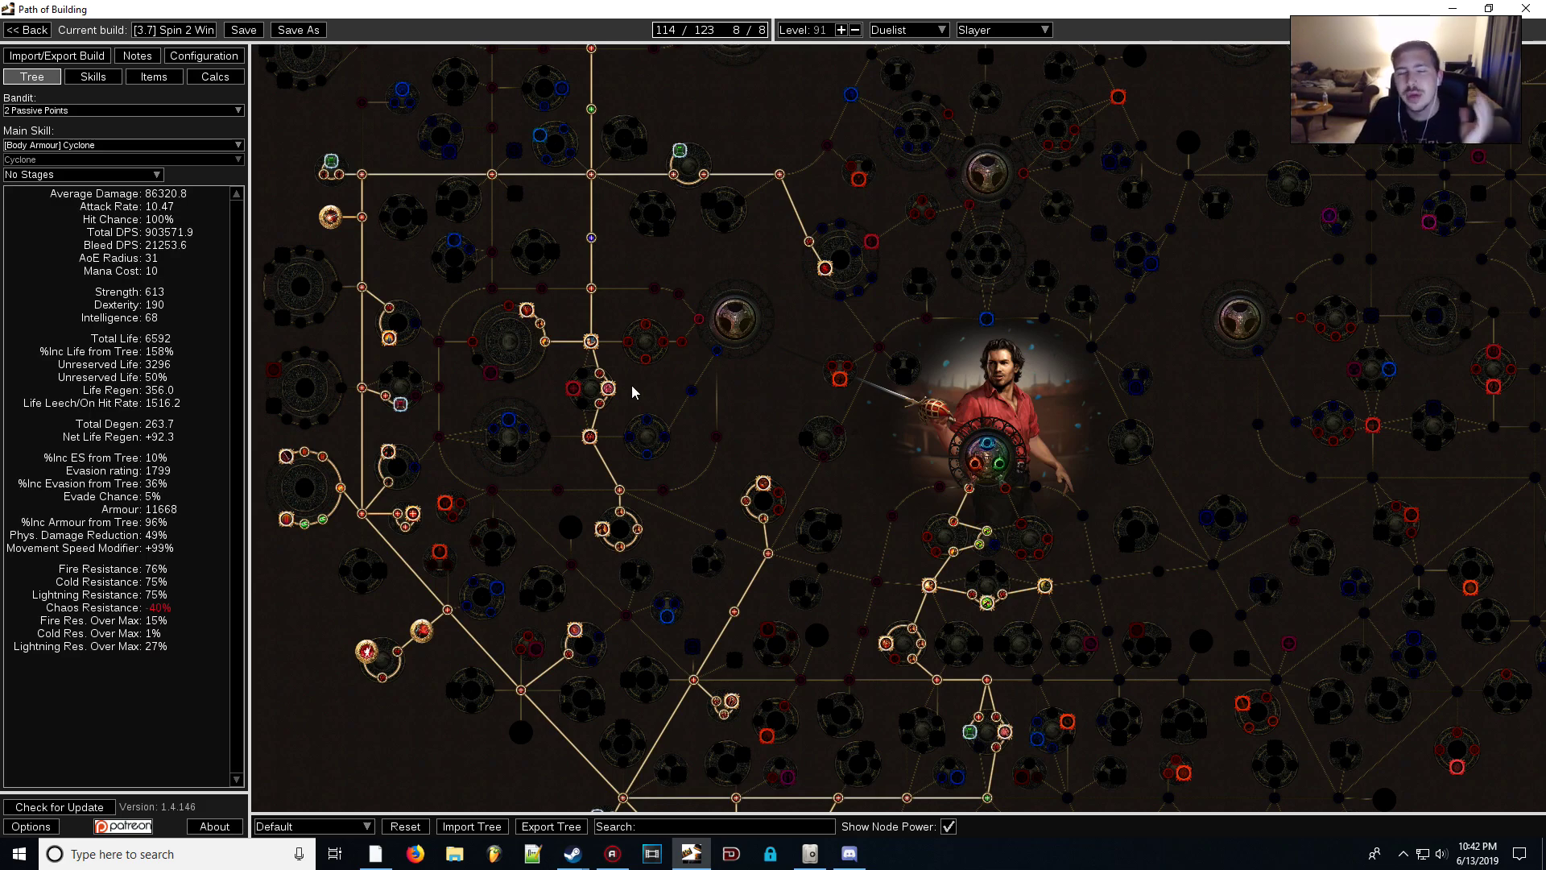
- Read the Cyclone gem's details in the body armour socket group
{"action": "left_click_drag", "start_coordinate": [439, 270], "coordinate": [448, 166]}
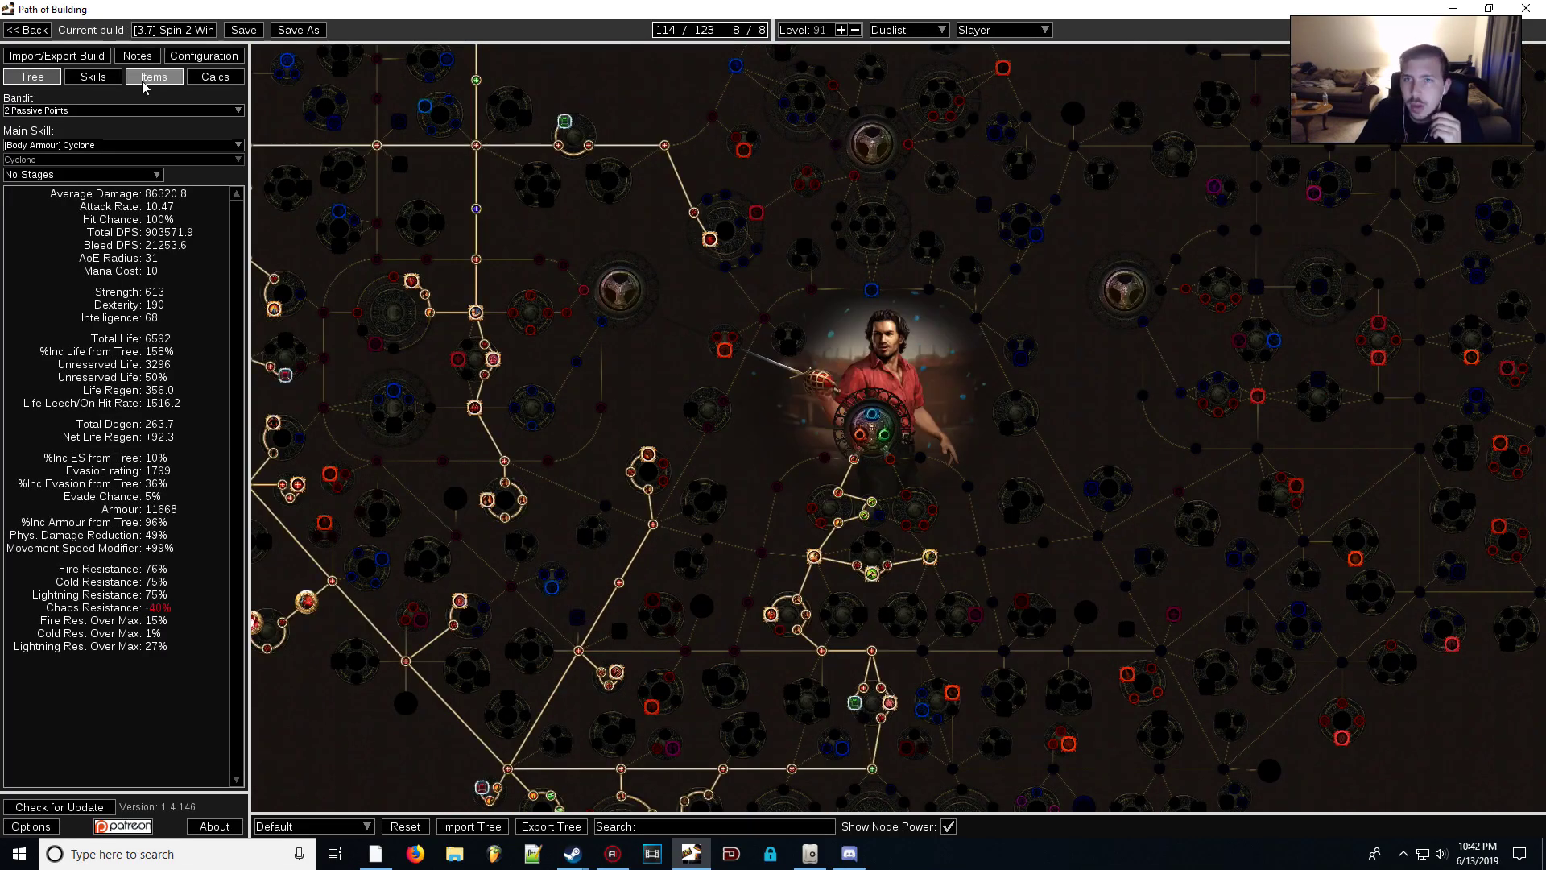
{"action": "left_click", "coordinate": [141, 79]}
{"action": "left_click", "coordinate": [115, 74]}
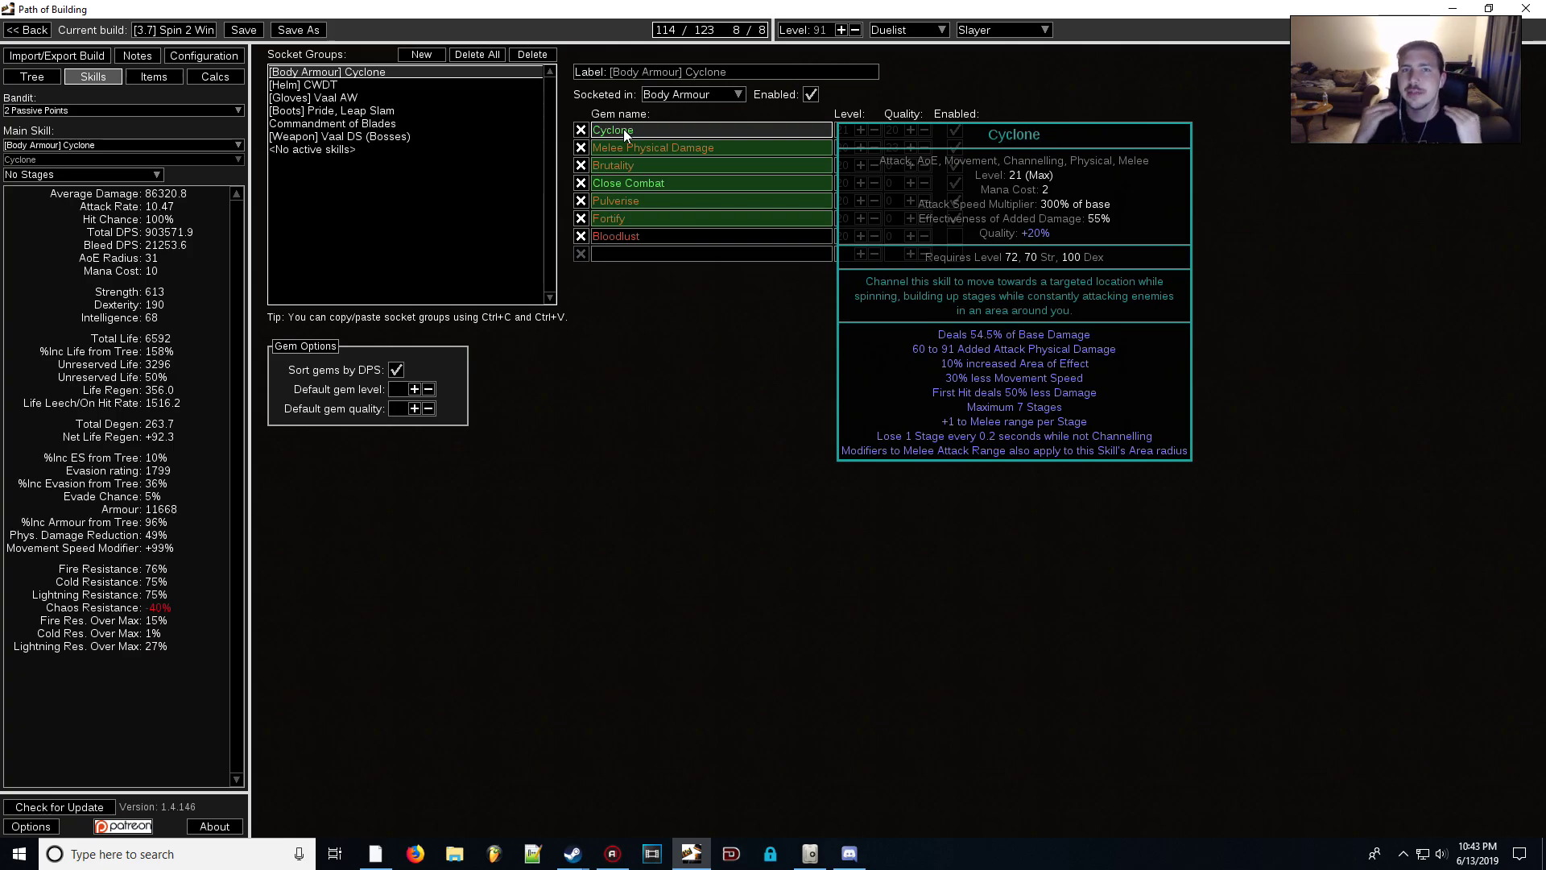
- Search the unique items for "witchfire" and look up the Witchfire Brew flask
{"action": "key", "text": "ctrl+1"}
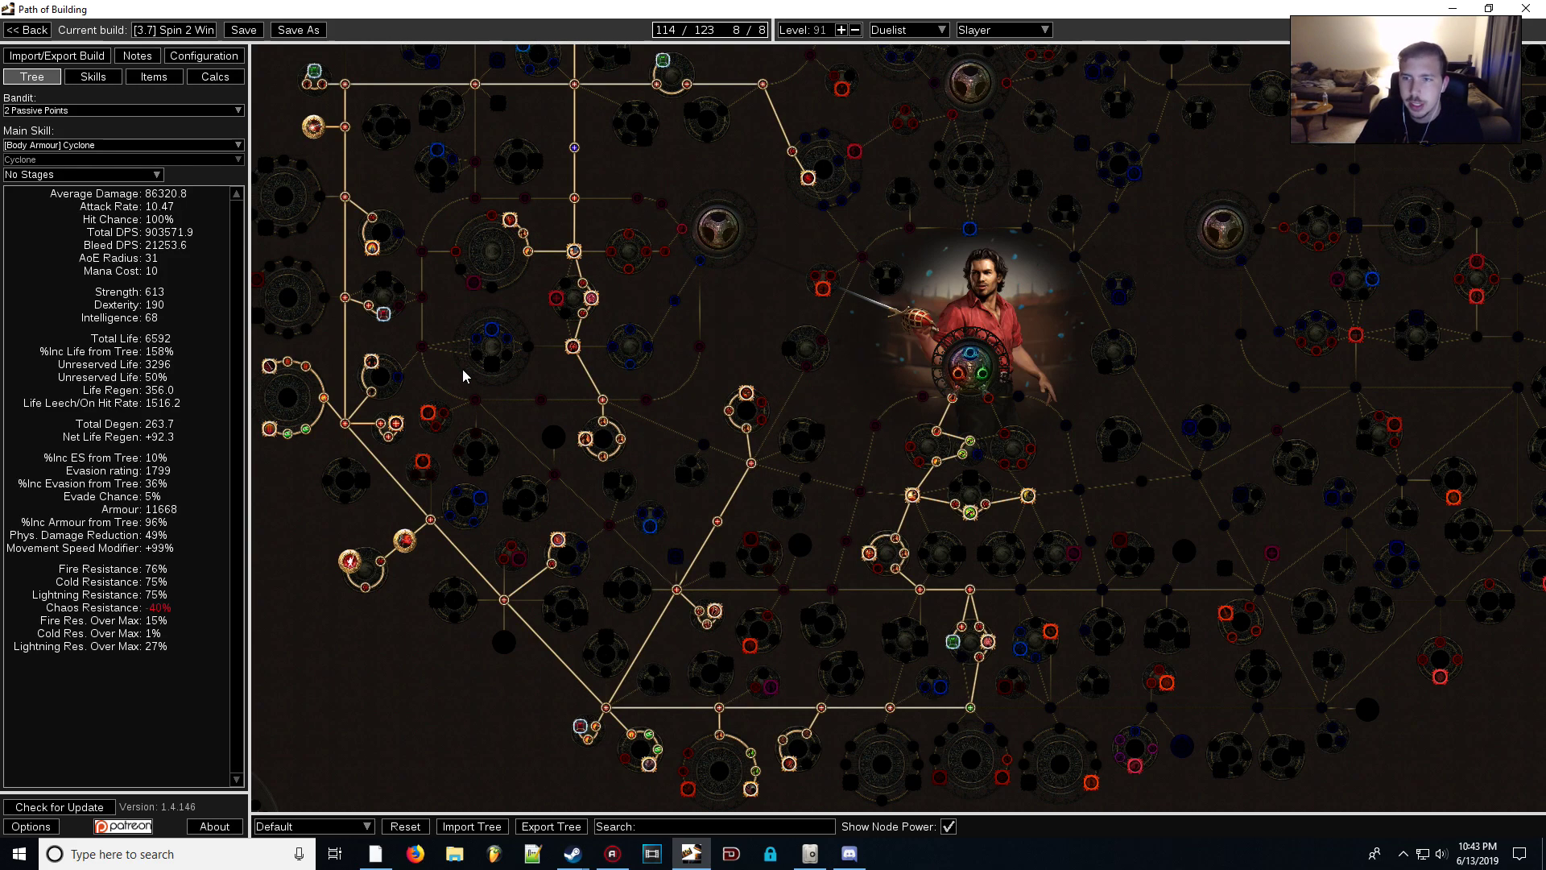
{"action": "key", "text": "ctrl+3"}
{"action": "mouse_move", "coordinate": [686, 389]}
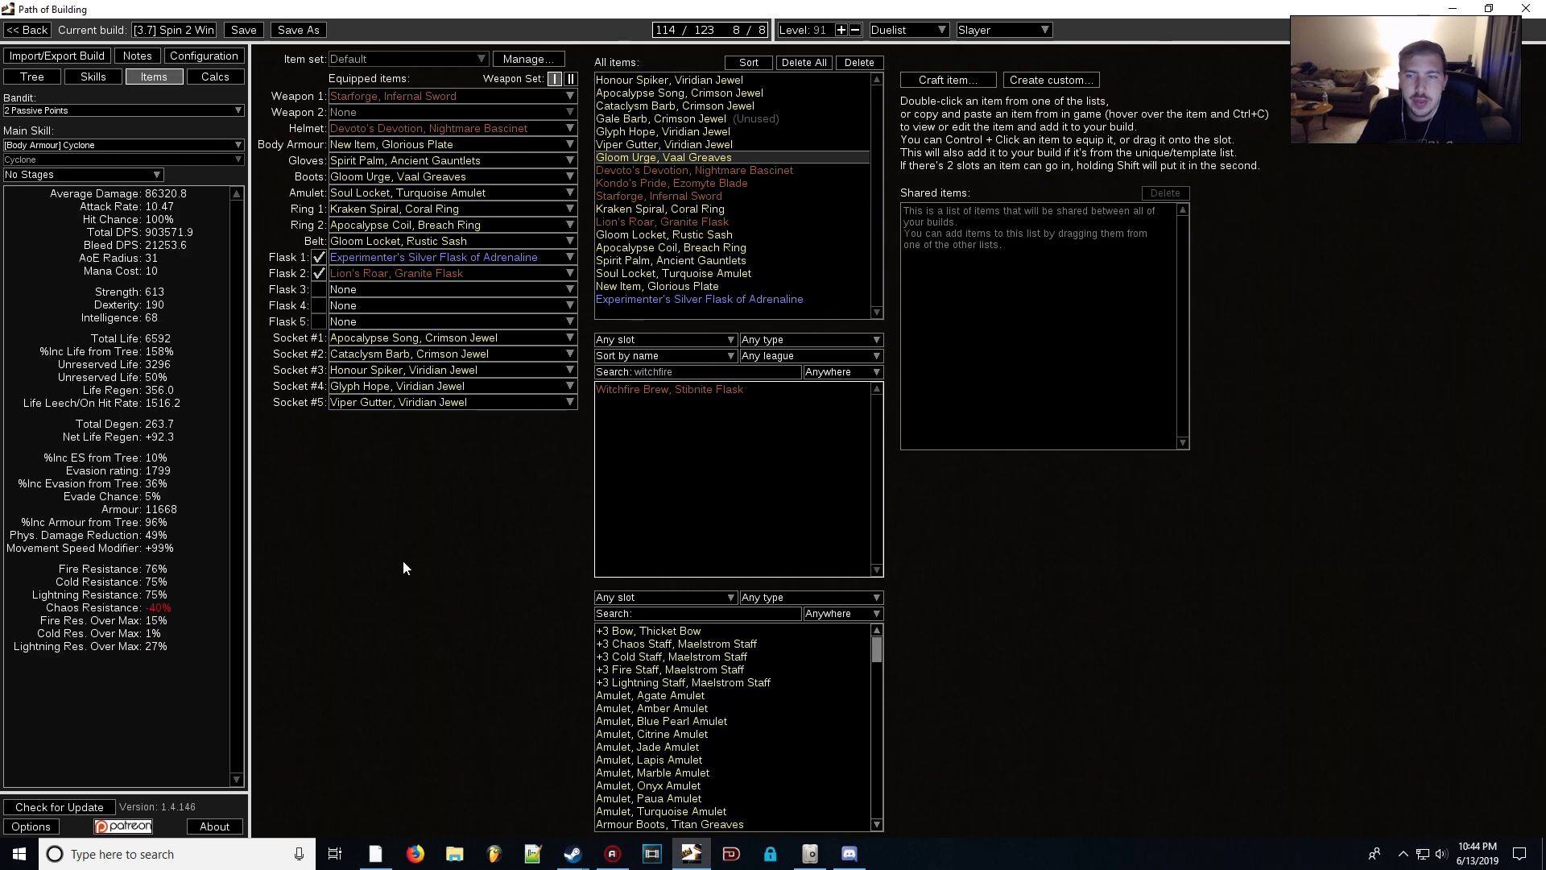
- Read the Cast when Damage Taken and Vulnerability gems in the helm CWDT group, and Close Combat in the Cyclone group
{"action": "left_click", "coordinate": [92, 76]}
{"action": "left_click", "coordinate": [304, 85]}
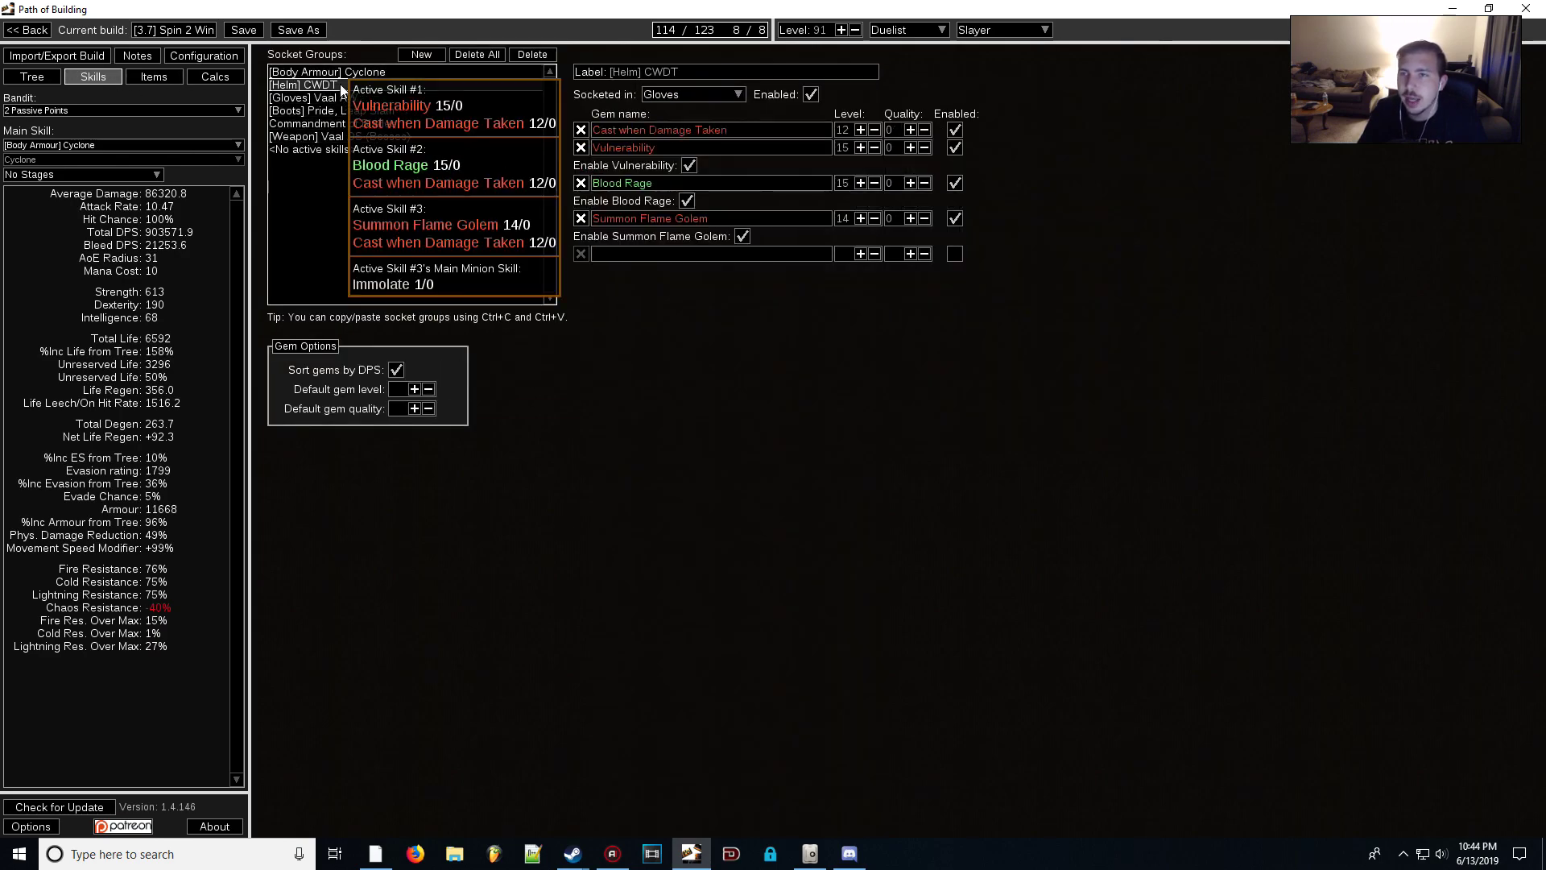
{"action": "mouse_move", "coordinate": [638, 131]}
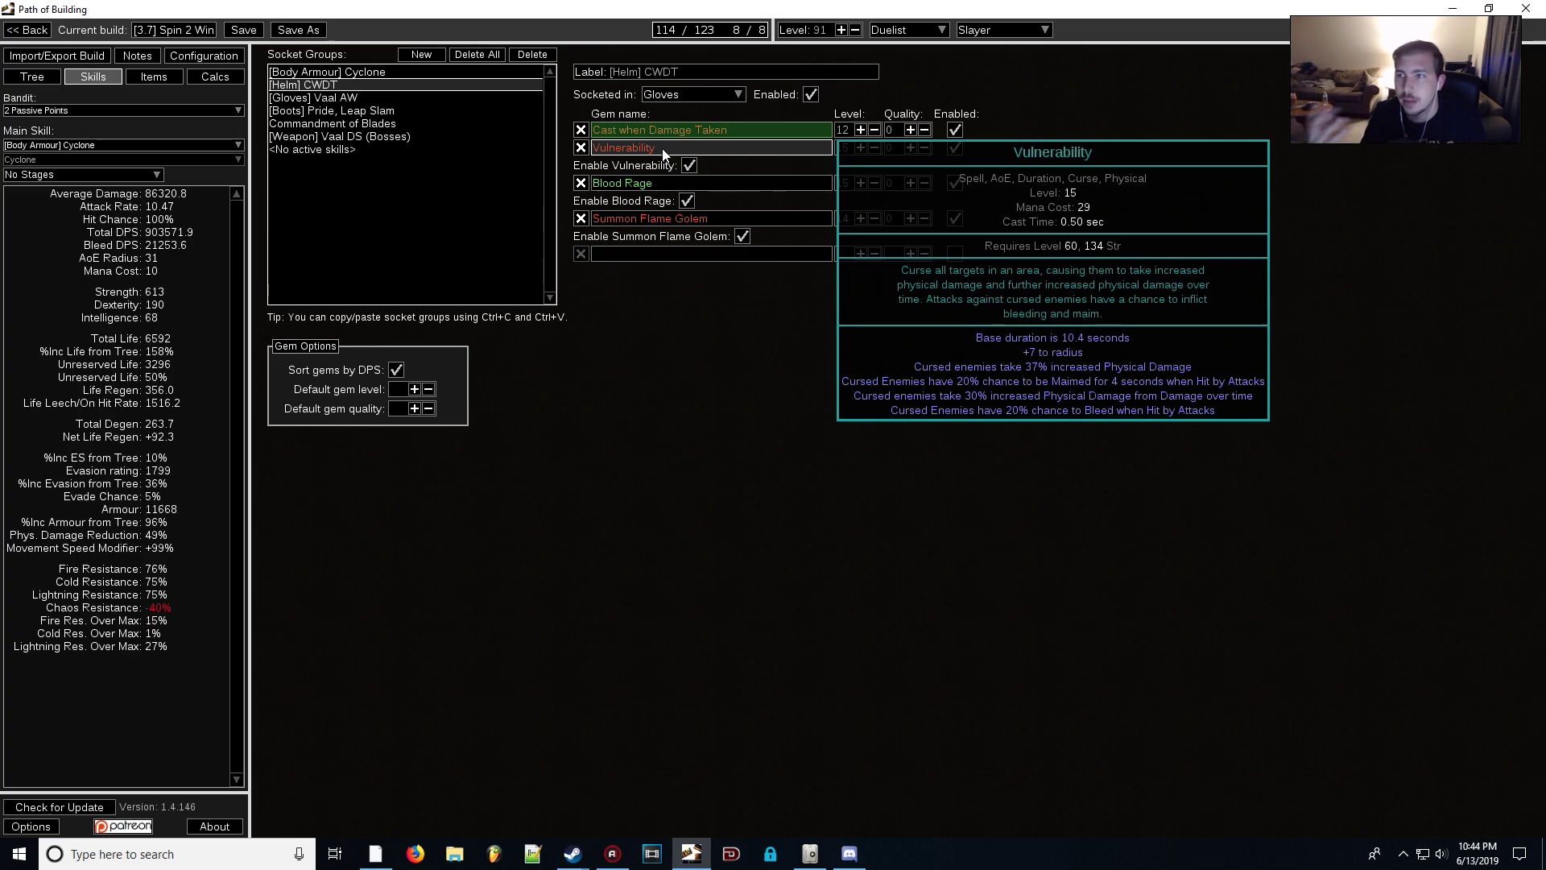
{"action": "key", "text": "Up"}
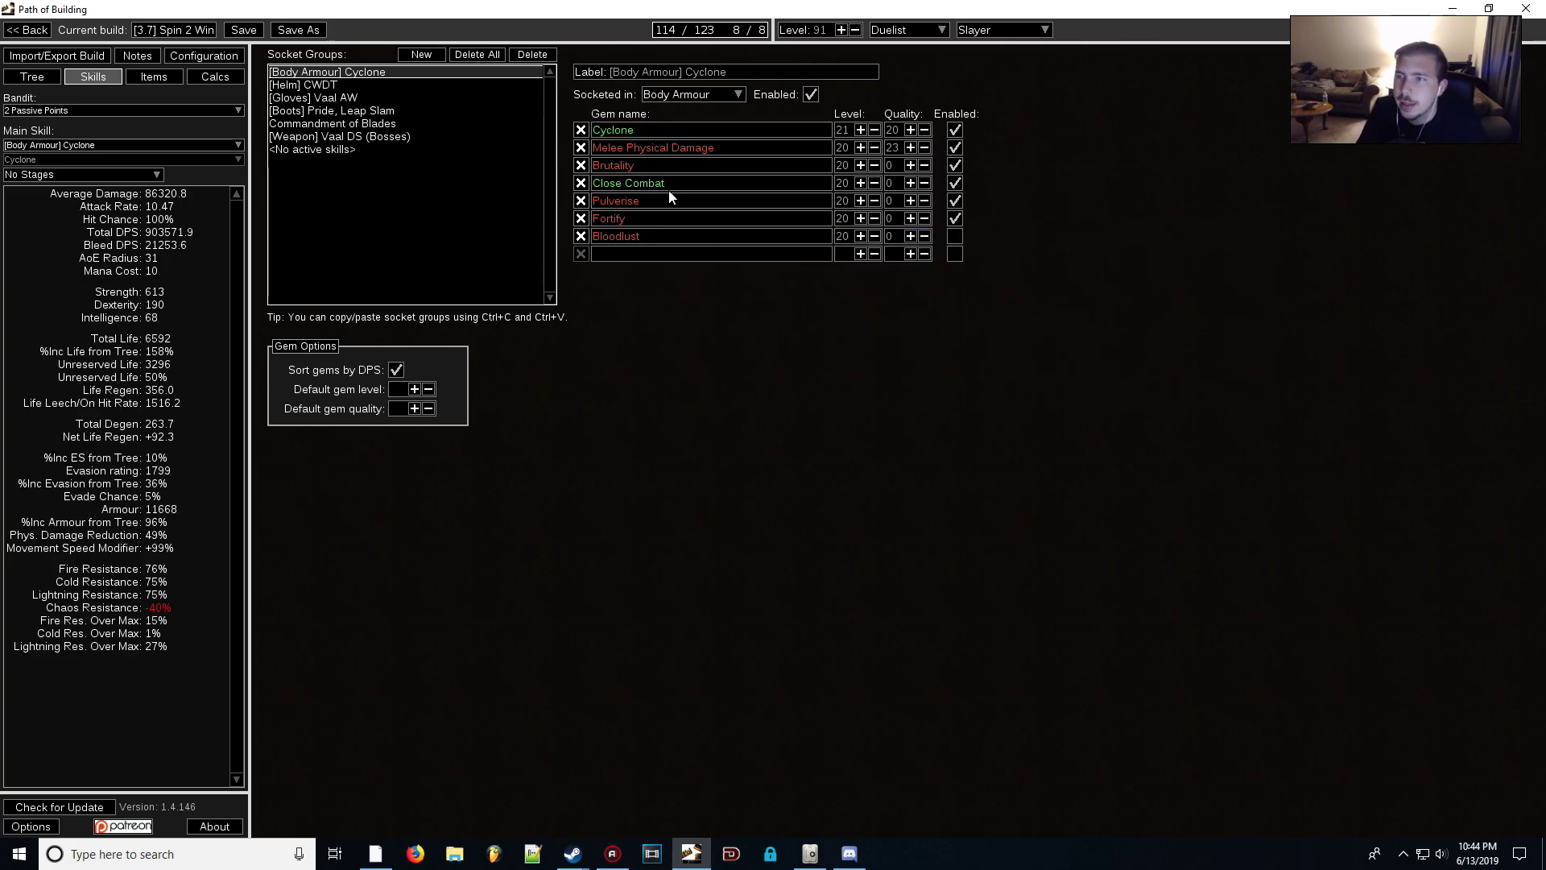
{"action": "mouse_move", "coordinate": [665, 183]}
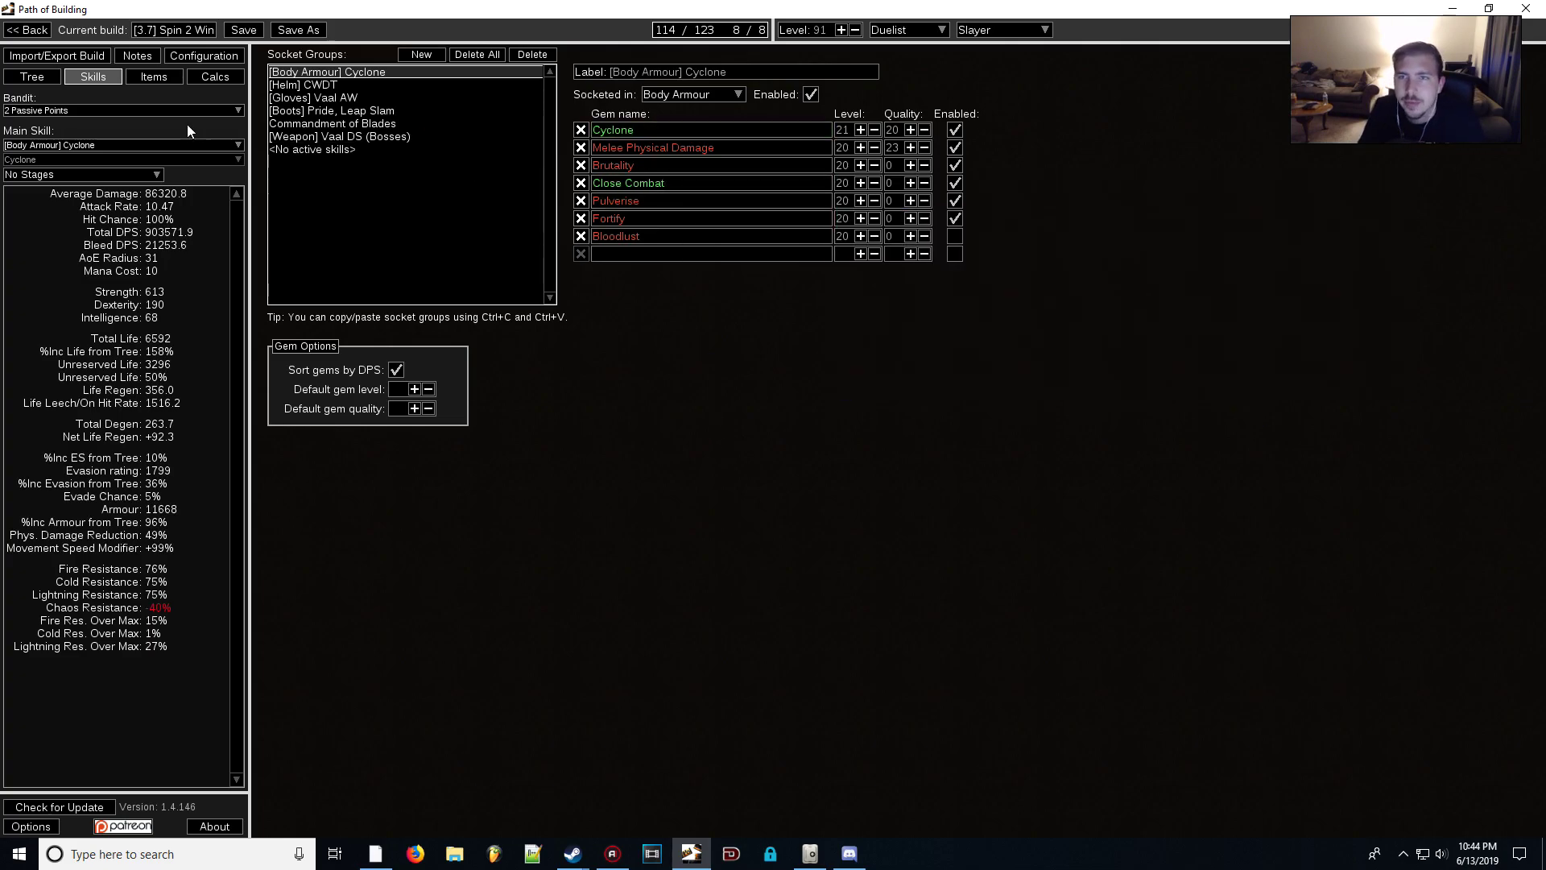
- Check the modifiers of the Glorious Plate body armour in the item list once more
{"action": "left_click", "coordinate": [153, 77]}
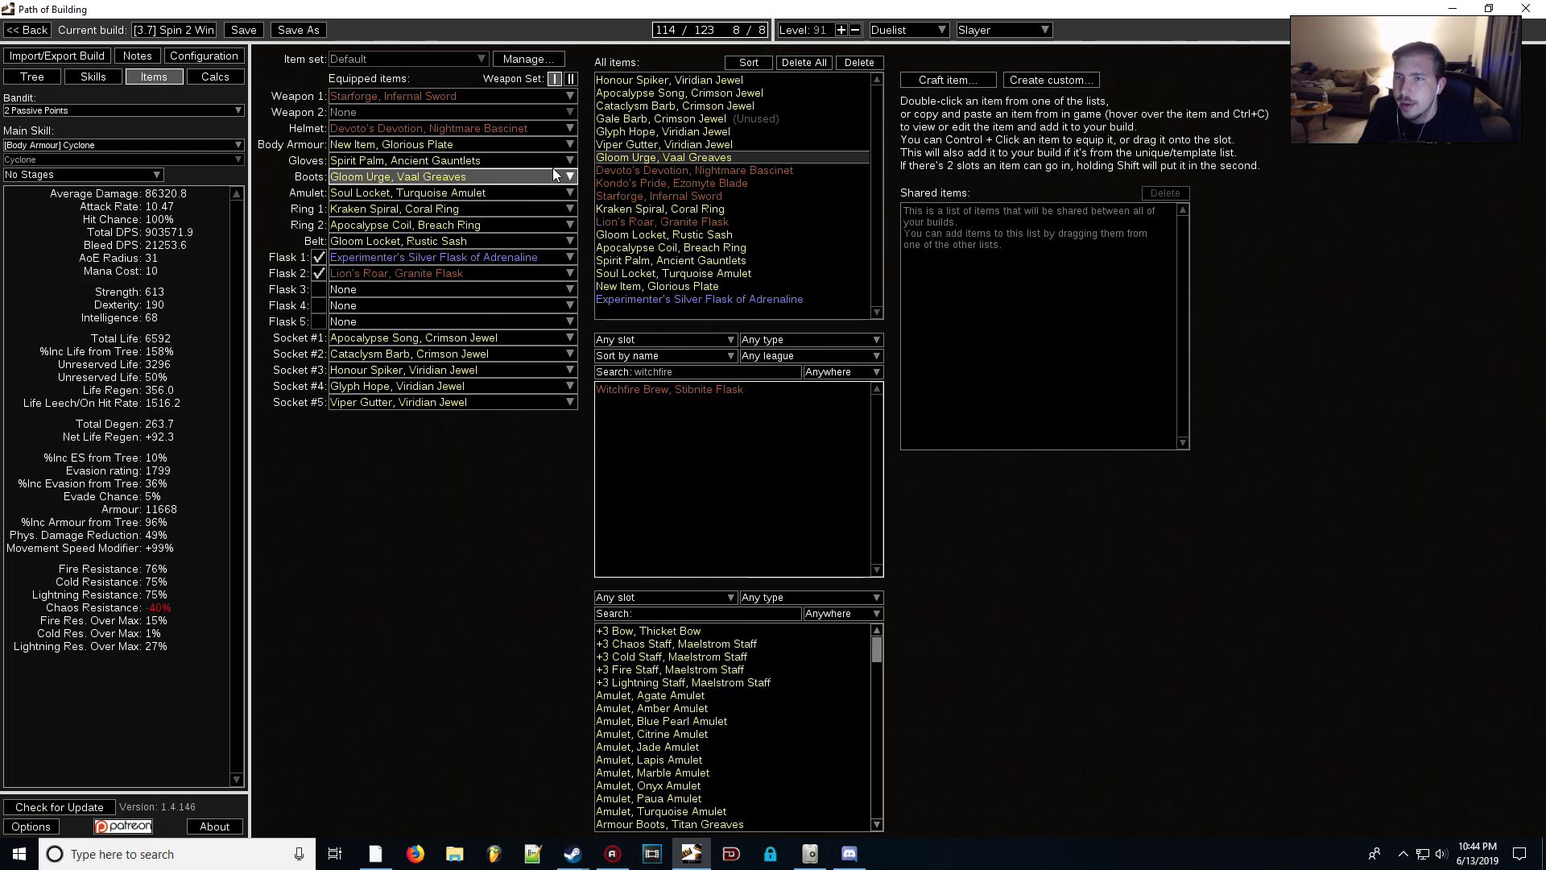
{"action": "mouse_move", "coordinate": [711, 288]}
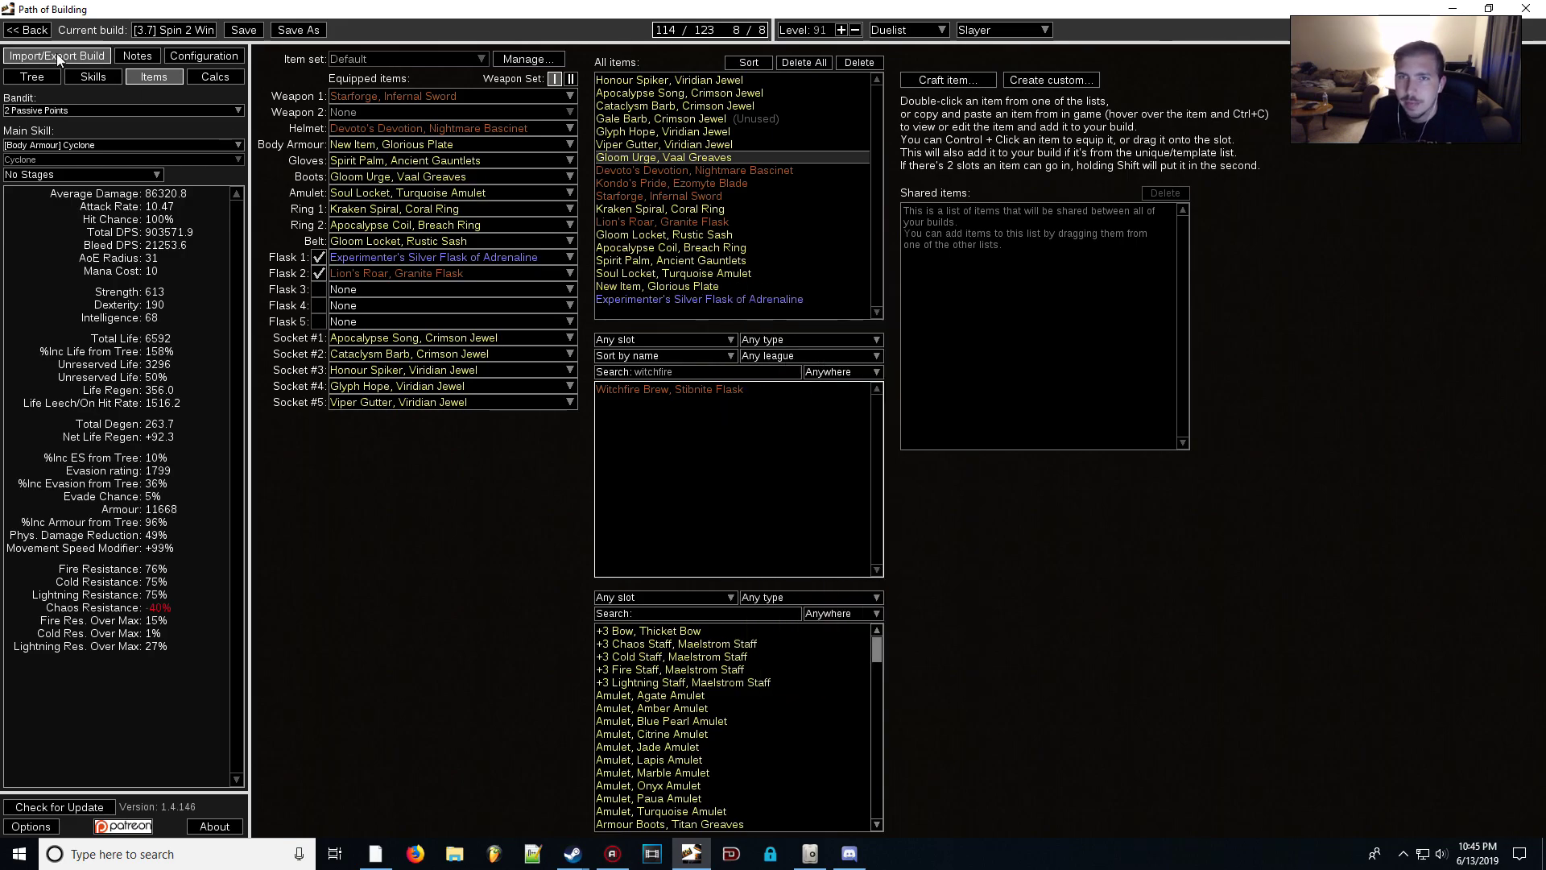
{"action": "left_click", "coordinate": [33, 76]}
- Compare Cyclone's damage with the Close Combat support disabled and re-enabled
{"action": "left_click", "coordinate": [93, 77]}
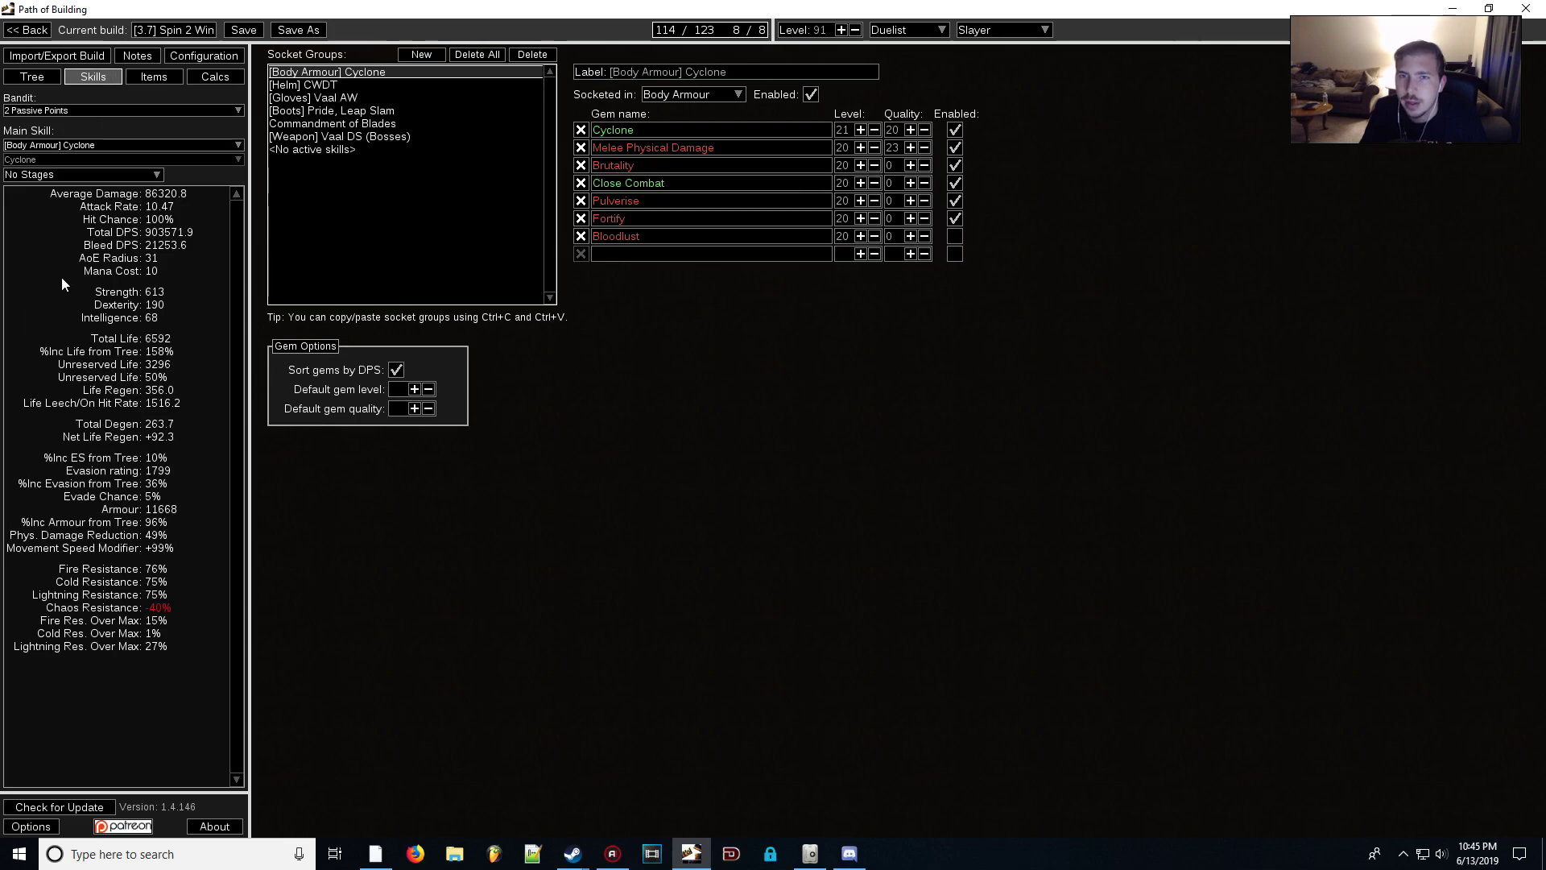
{"action": "left_click", "coordinate": [954, 183]}
{"action": "left_click", "coordinate": [955, 183]}
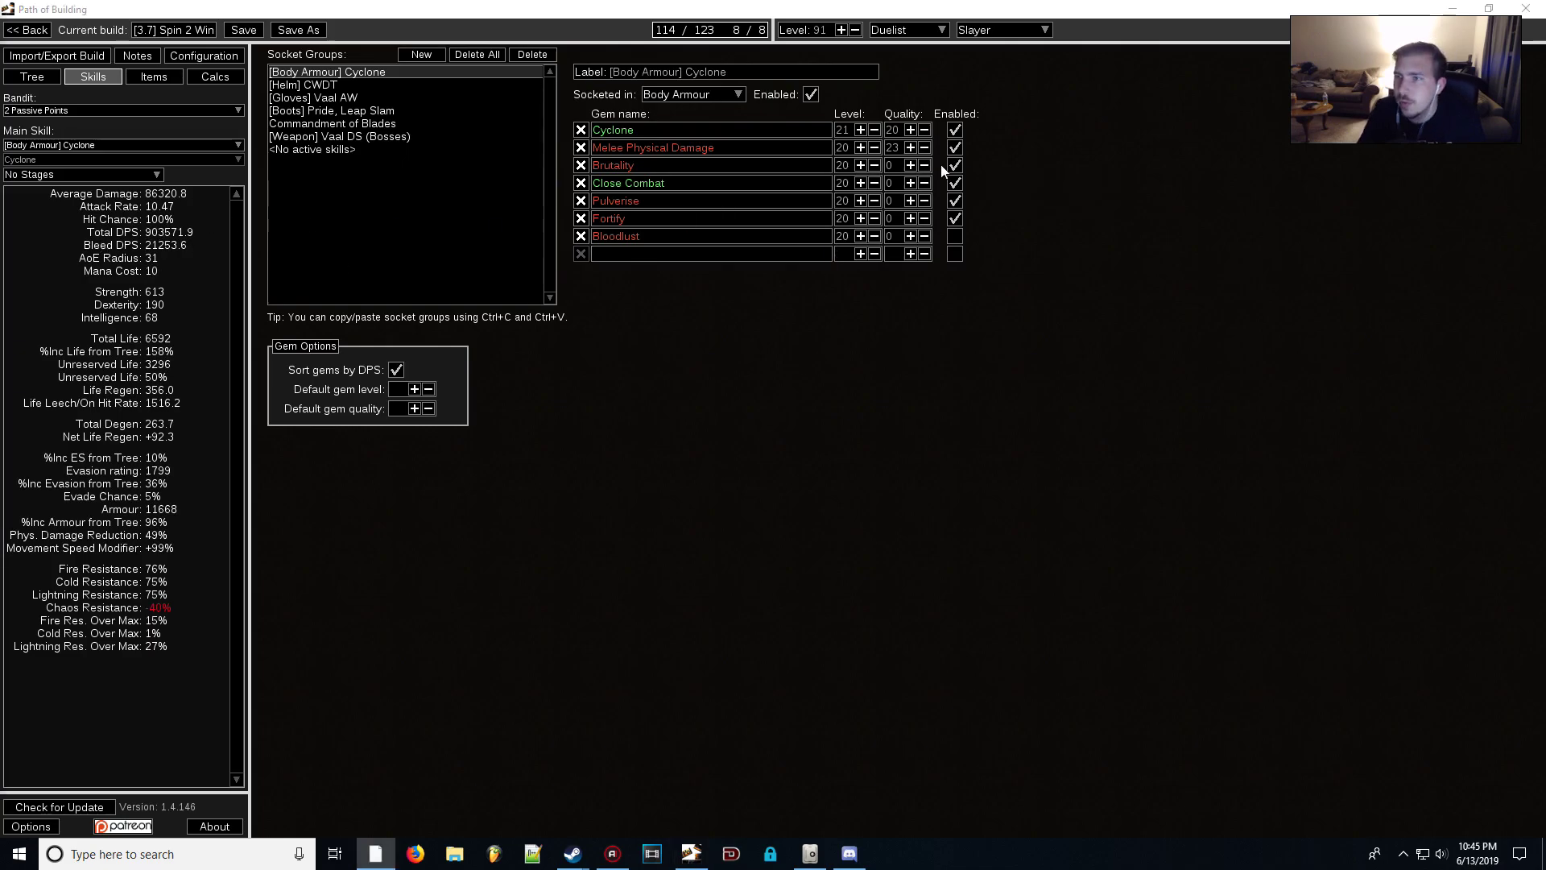
- Read the details of Cyclone's Pulverise and Fortify supports and of Vaal Double Strike in the weapon group for bosses
{"action": "mouse_move", "coordinate": [925, 201]}
{"action": "mouse_move", "coordinate": [744, 199]}
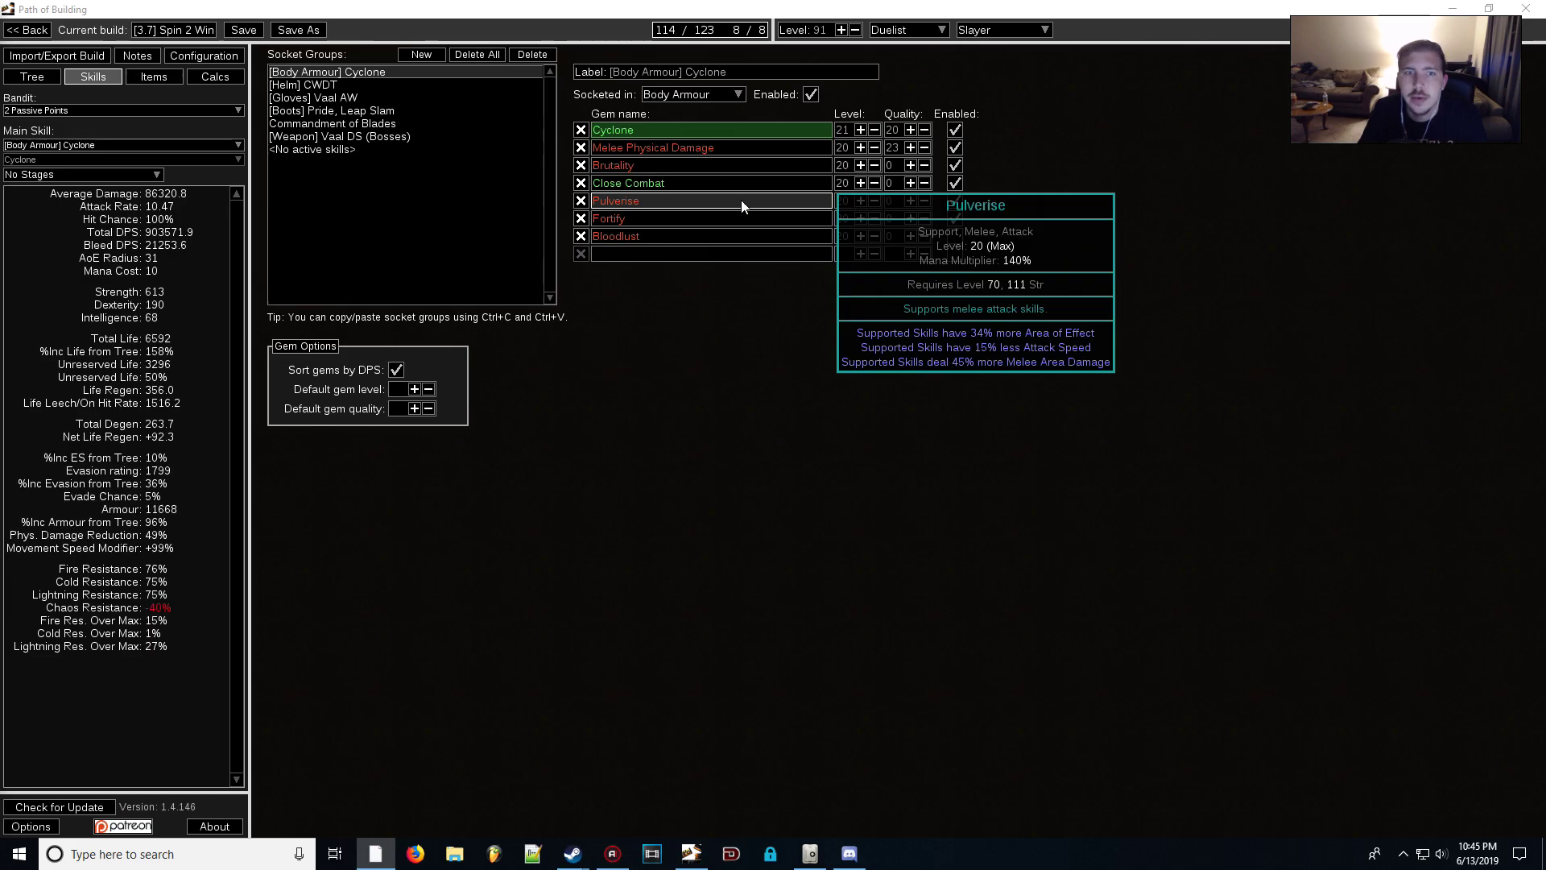
{"action": "mouse_move", "coordinate": [623, 217]}
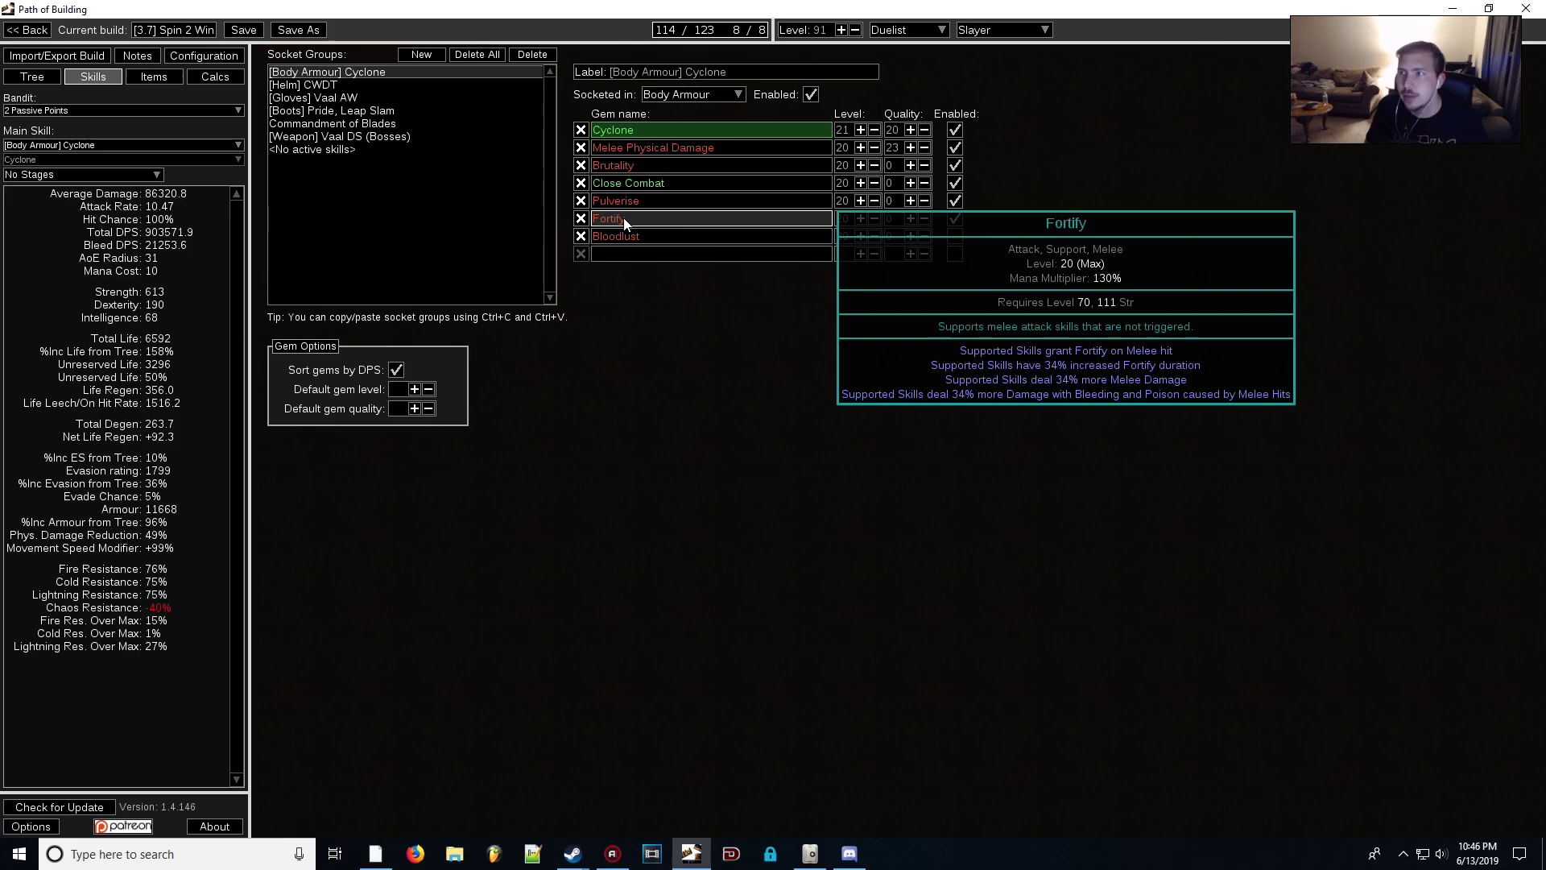
{"action": "left_click", "coordinate": [342, 136]}
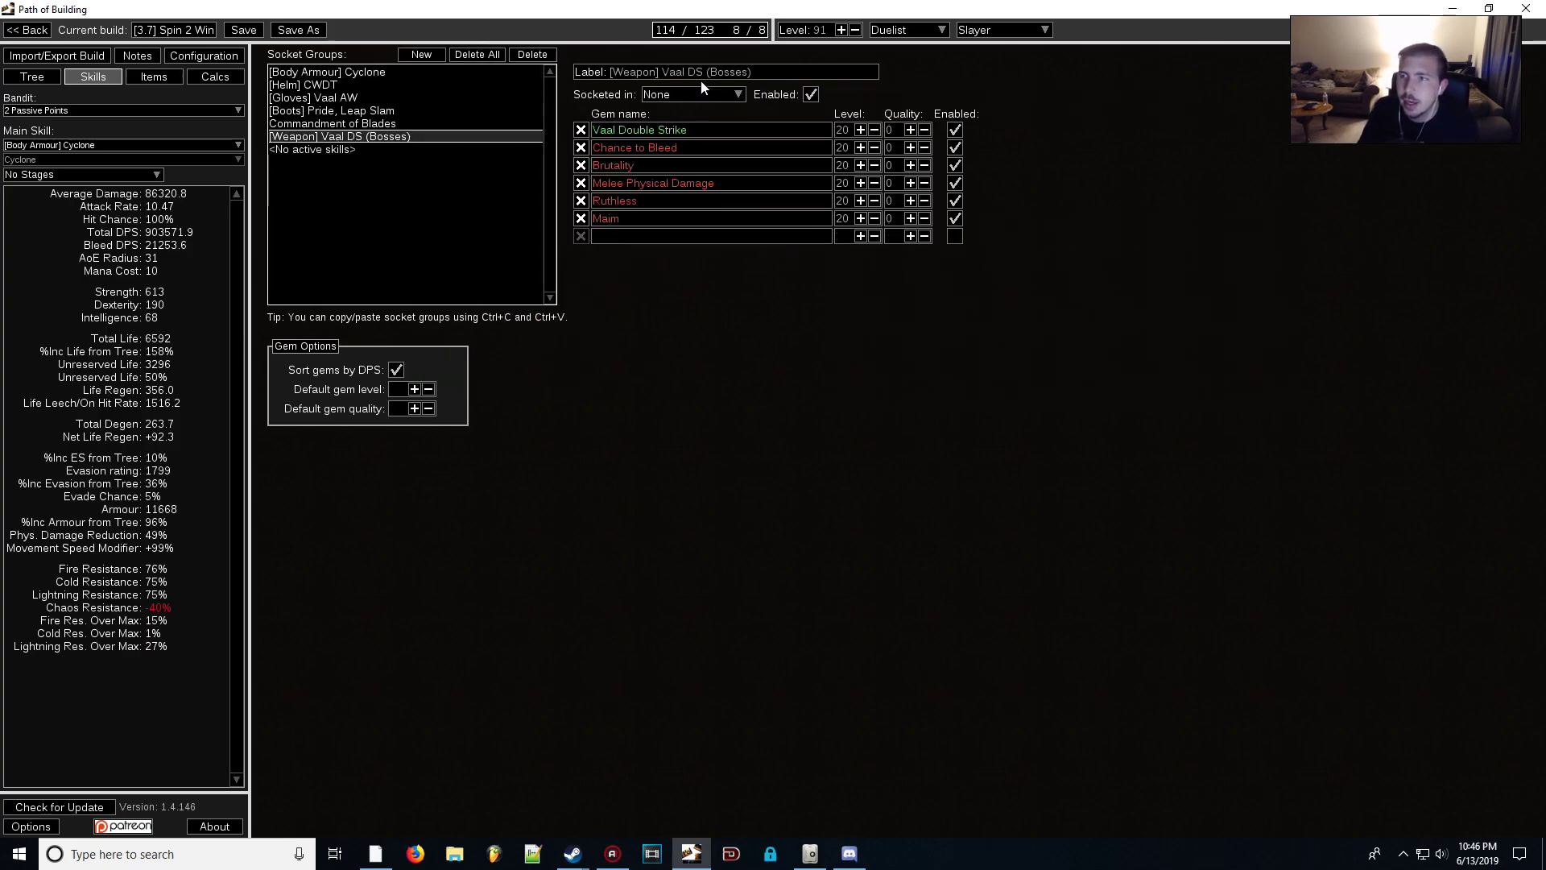
{"action": "mouse_move", "coordinate": [673, 127]}
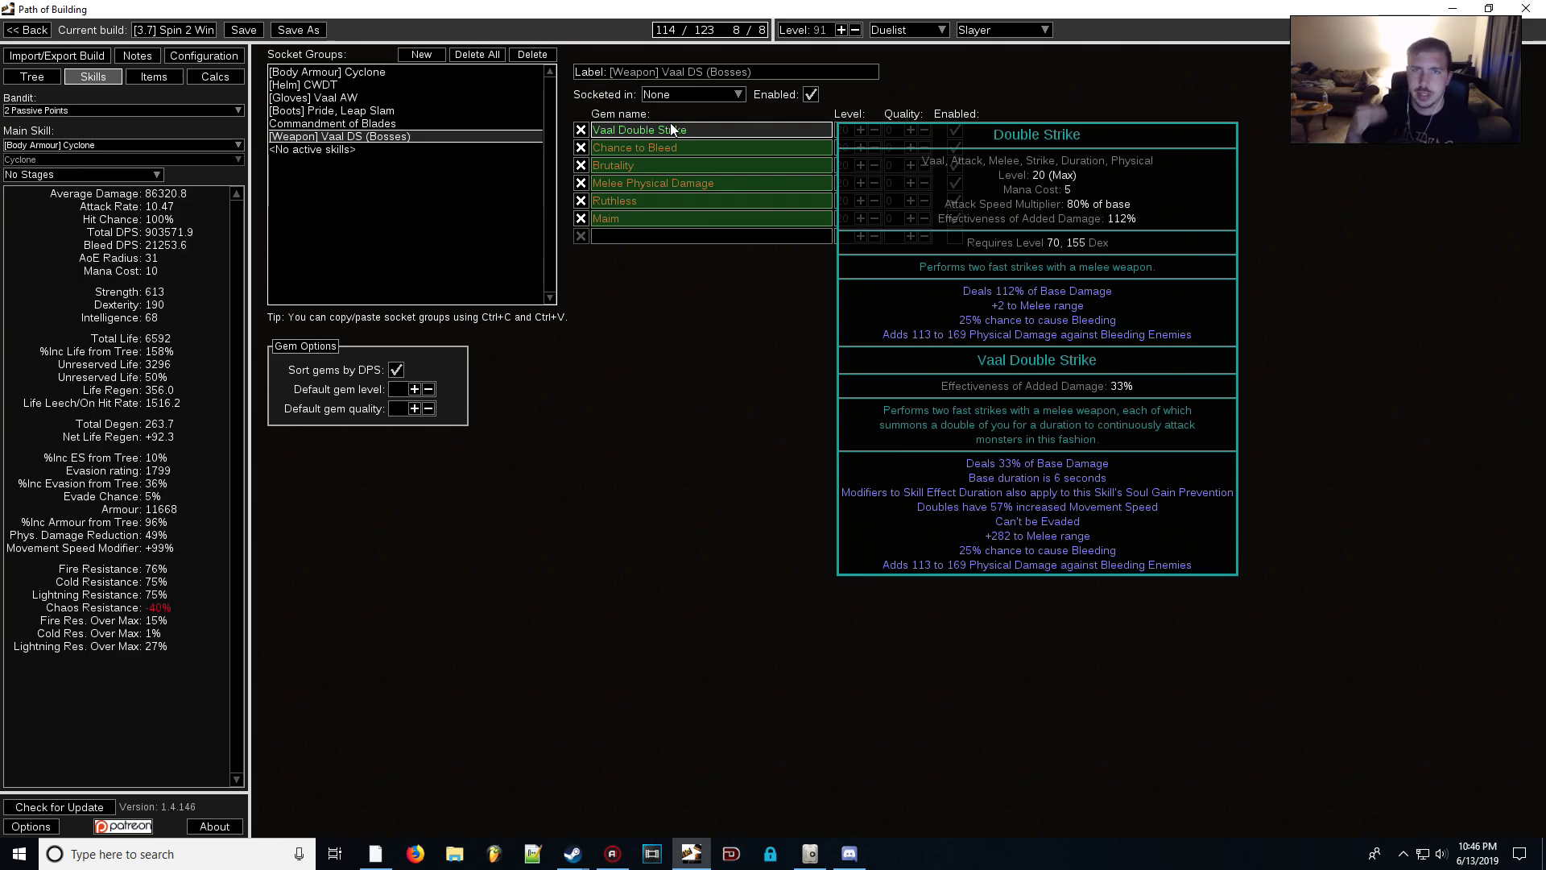
- Compare Cyclone's damage with Bloodlust enabled in place of Fortify and the enemy set to bleeding, and restore the original supports and setting
{"action": "left_click", "coordinate": [363, 74]}
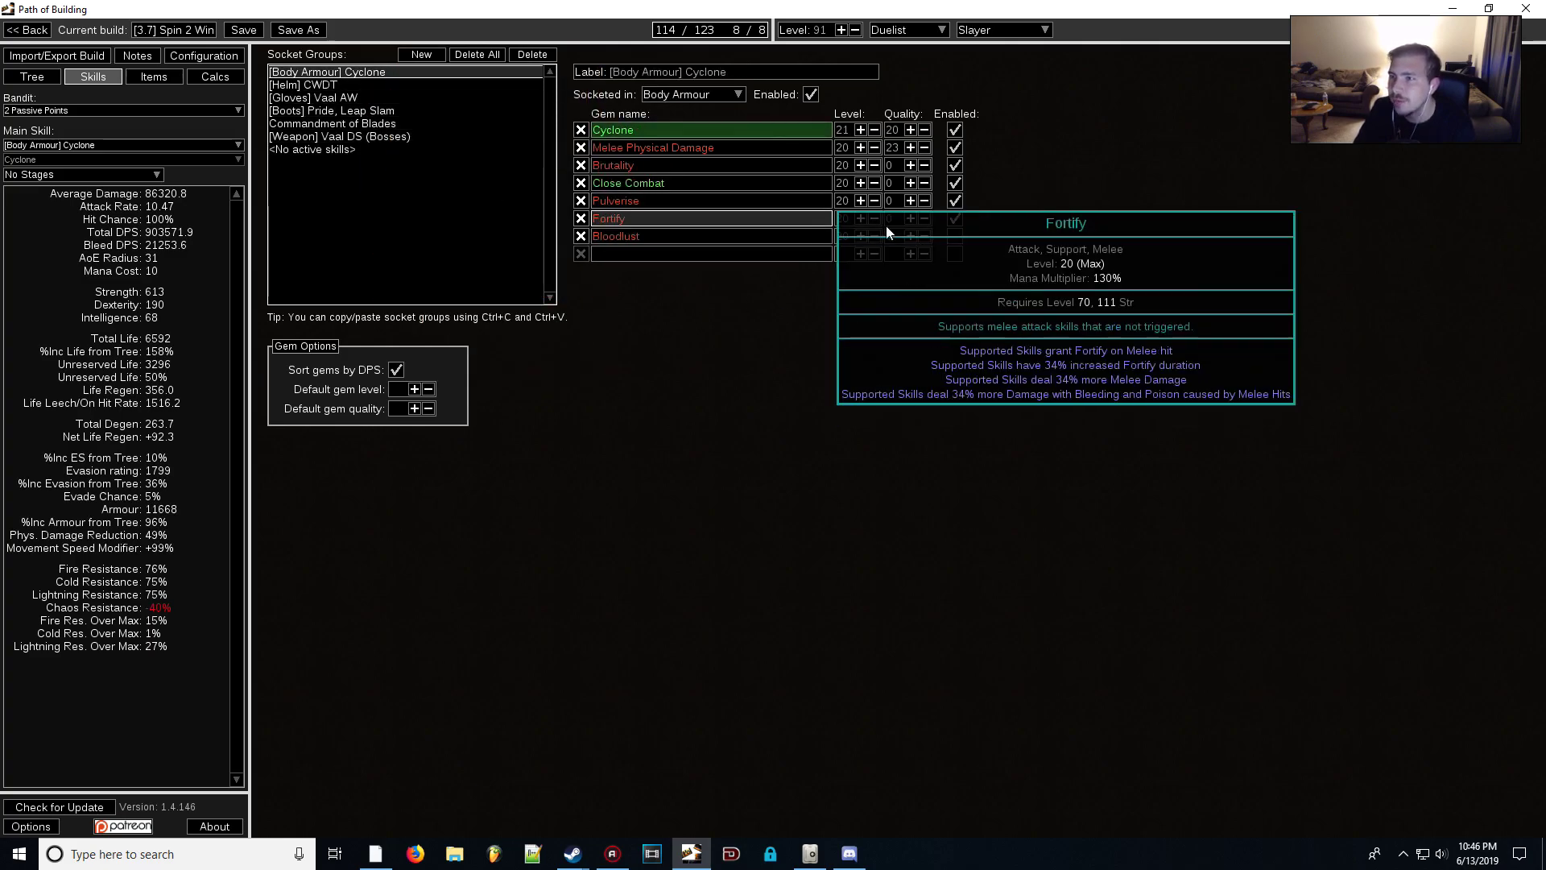
{"action": "left_click", "coordinate": [955, 219]}
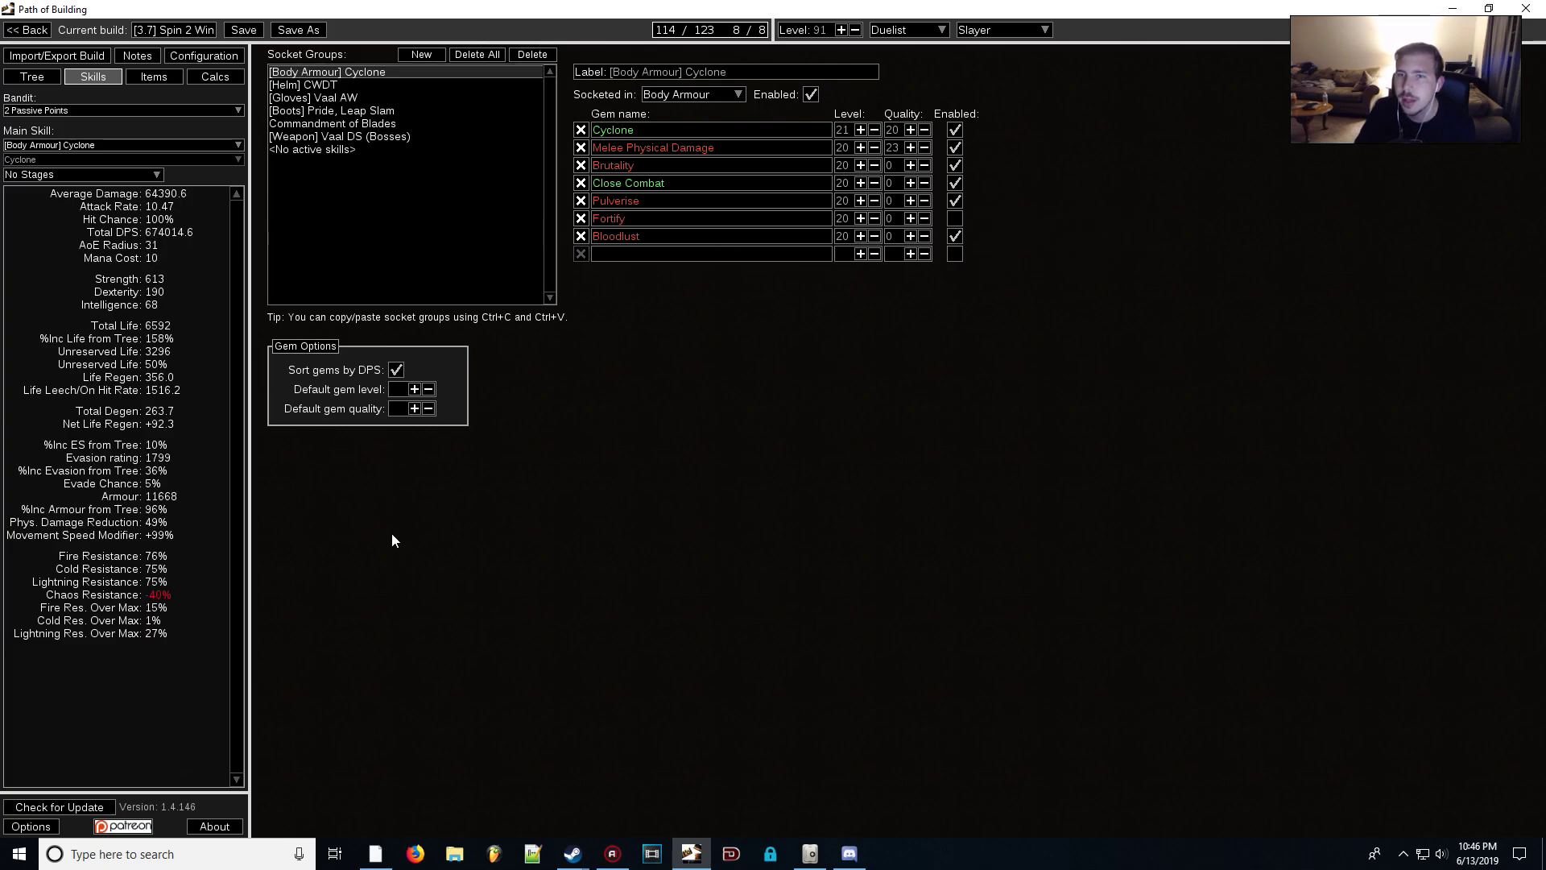
{"action": "left_click", "coordinate": [348, 137]}
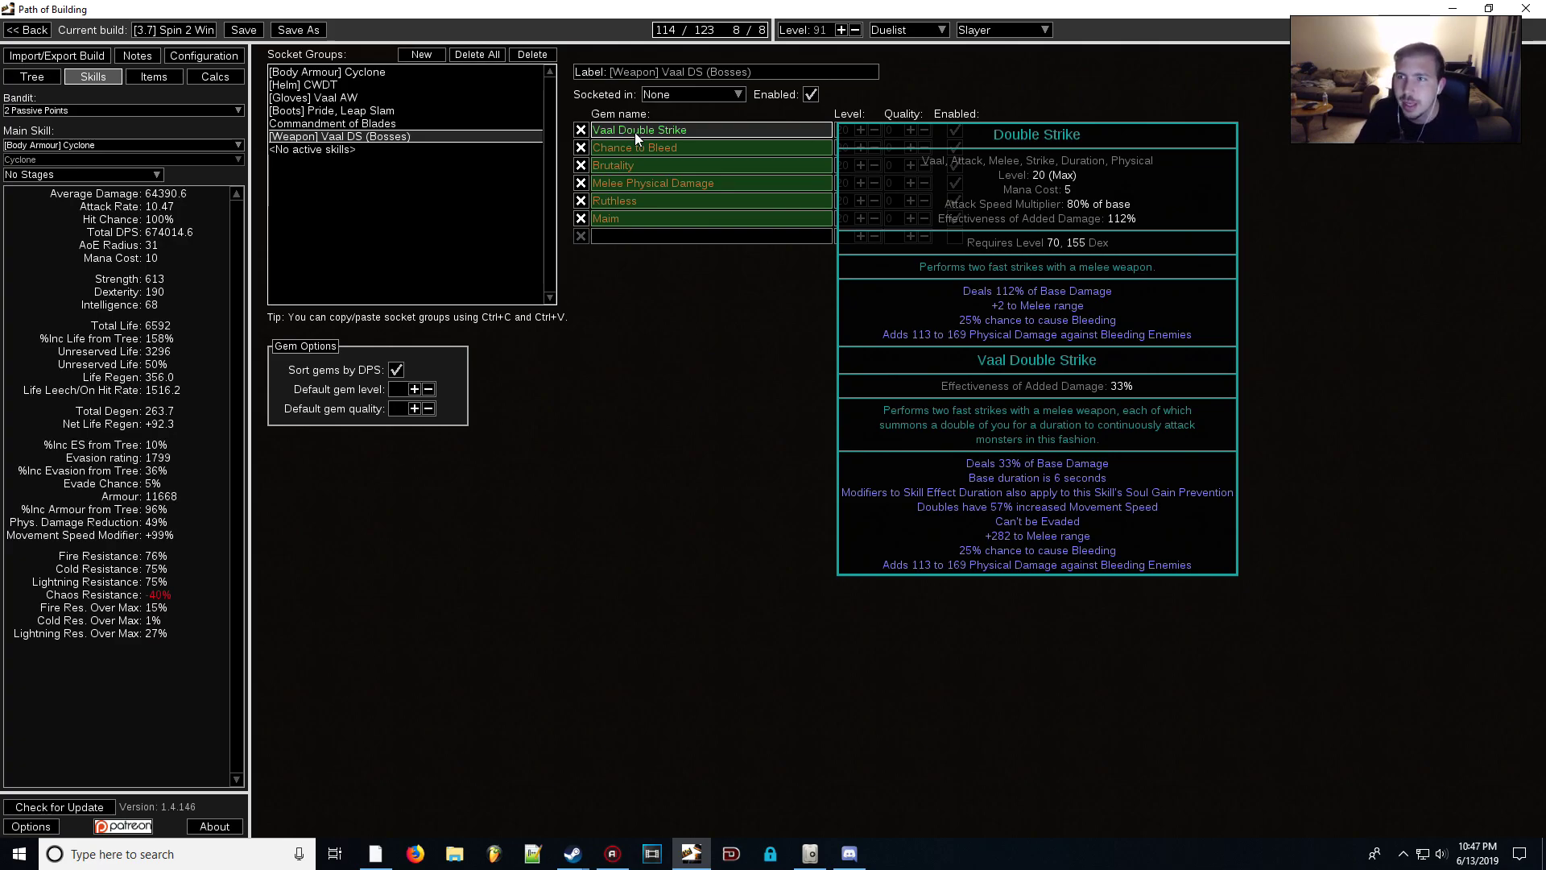
{"action": "left_click", "coordinate": [378, 72]}
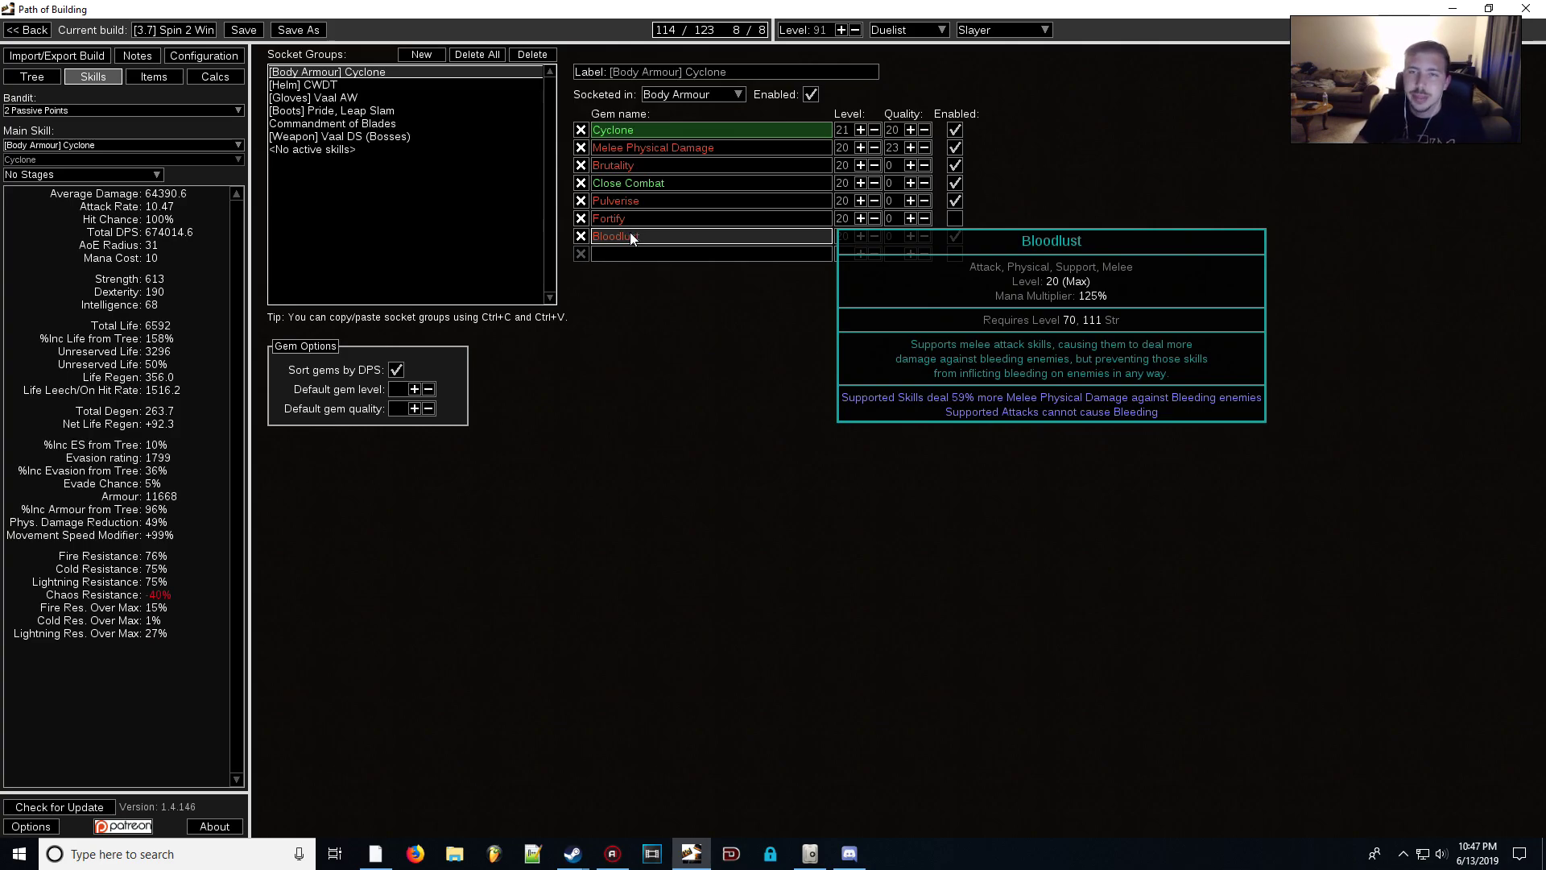
{"action": "left_click", "coordinate": [208, 56]}
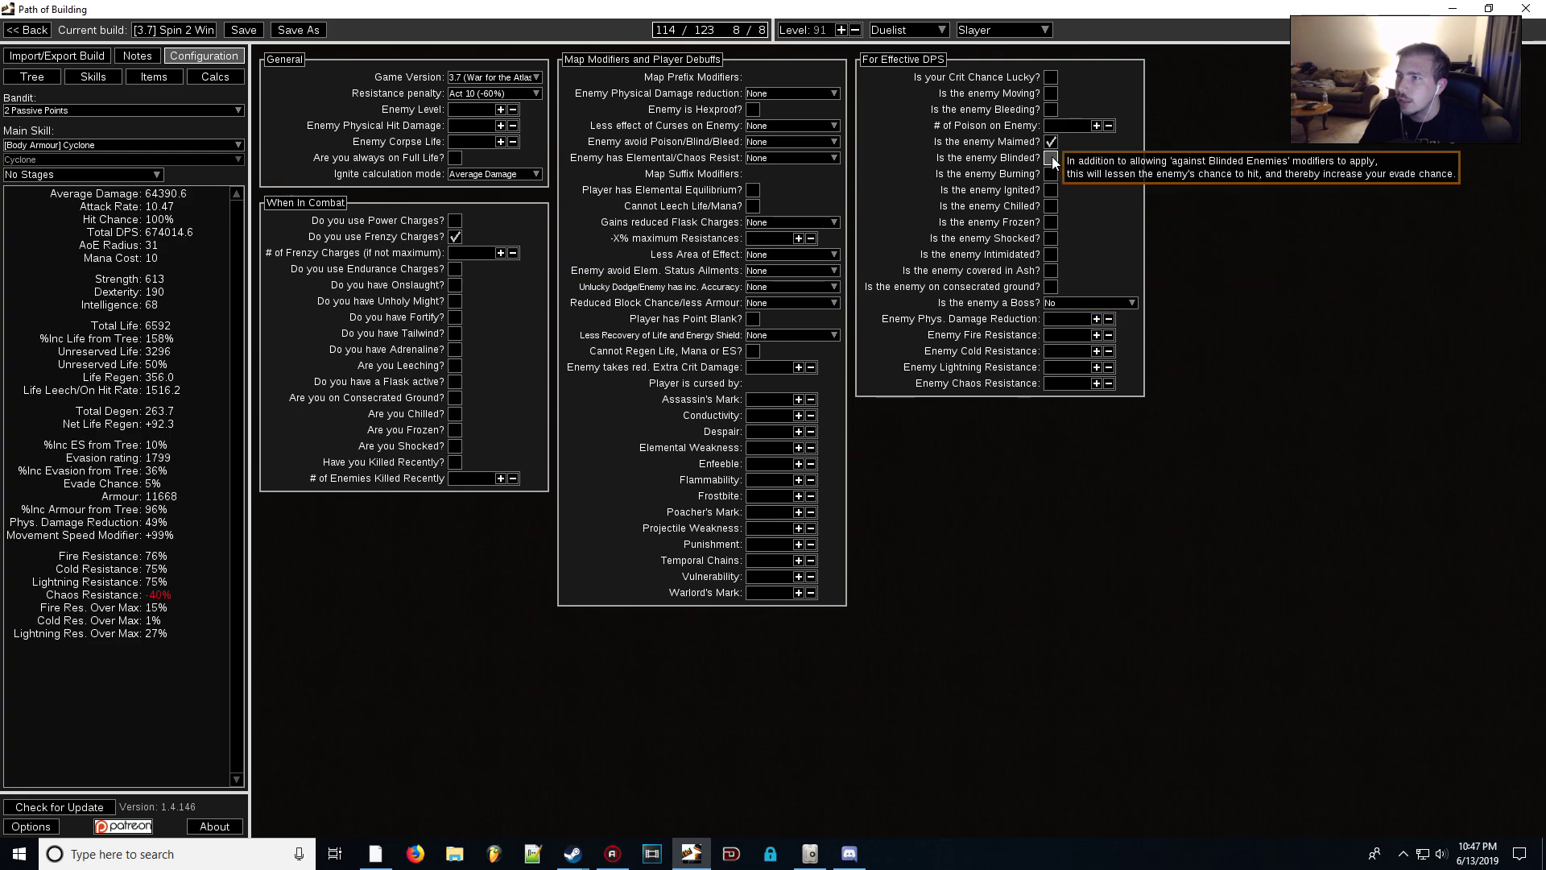
{"action": "left_click", "coordinate": [1050, 110]}
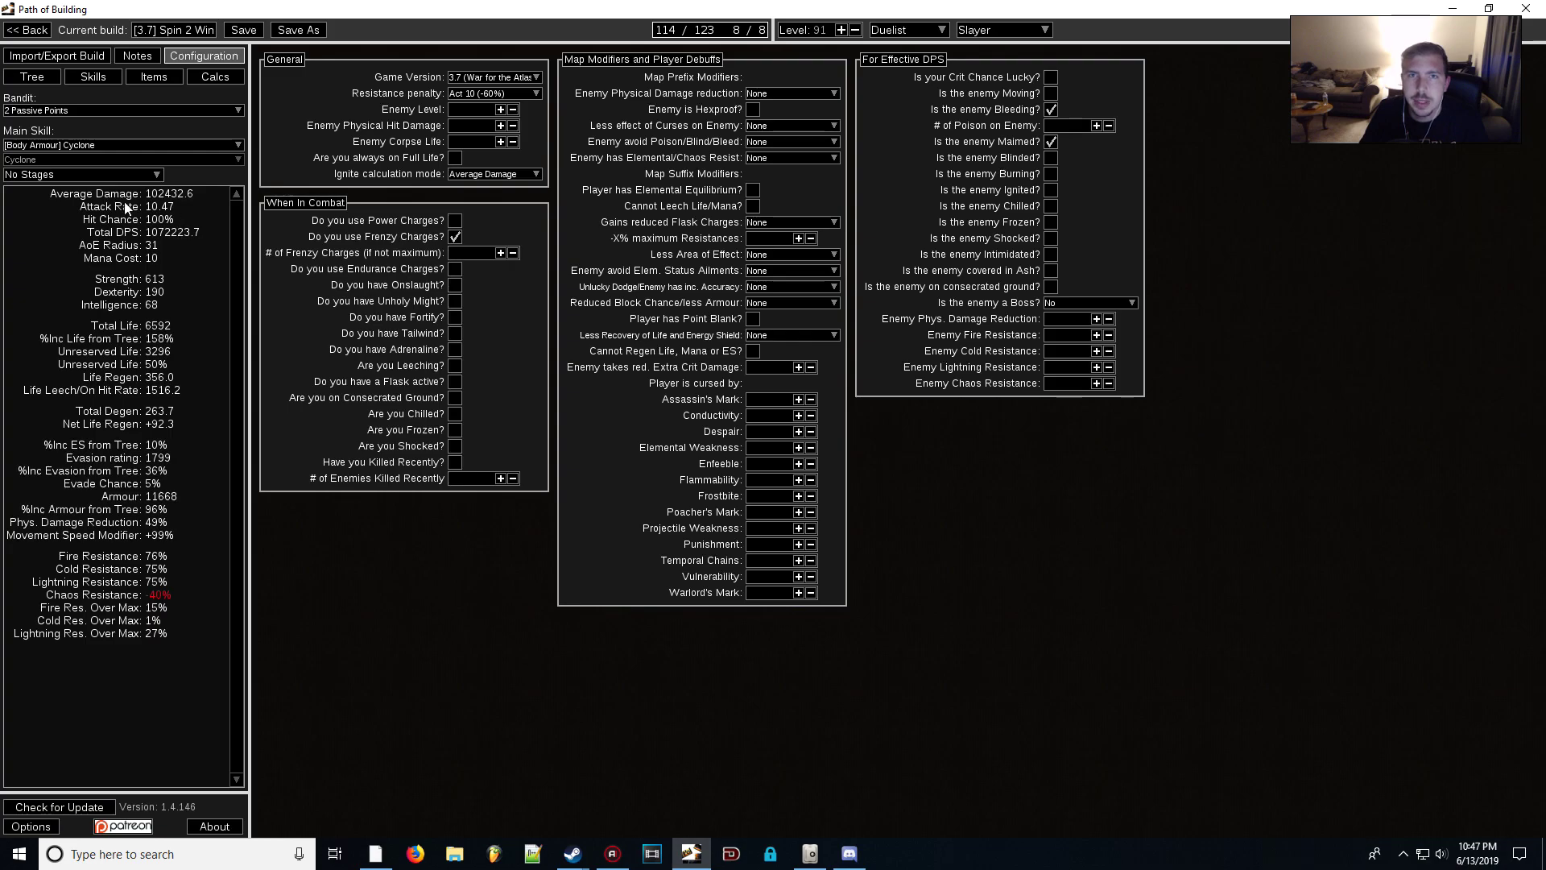
{"action": "key", "text": "ctrl+2"}
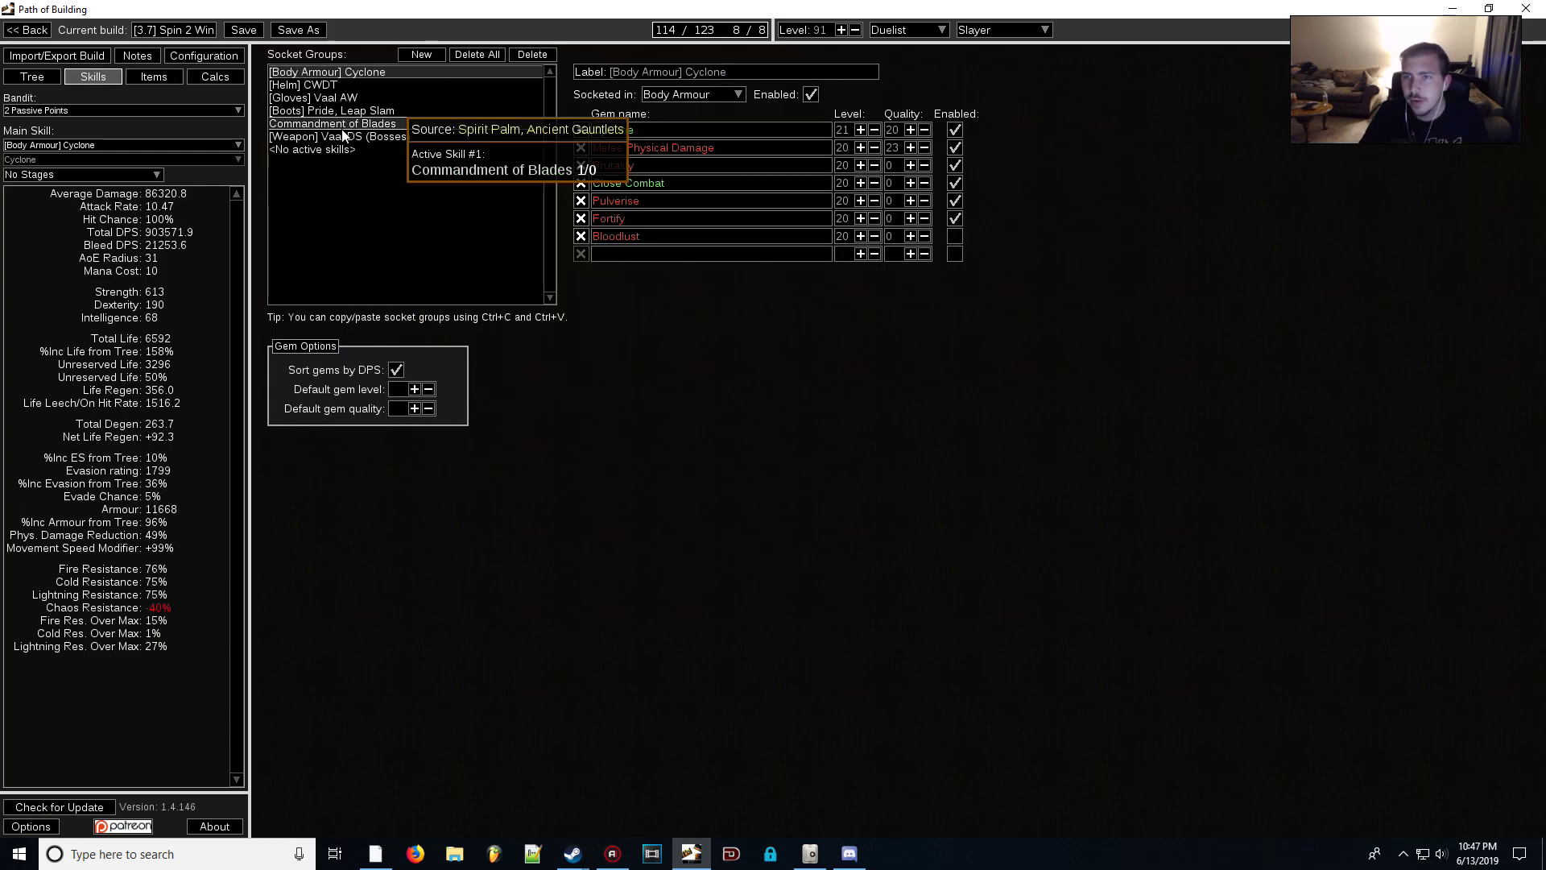
- Set [Weapon] Vaal DS (Bosses) as the main skill and check its damage and the combat configuration
{"action": "left_click", "coordinate": [338, 136]}
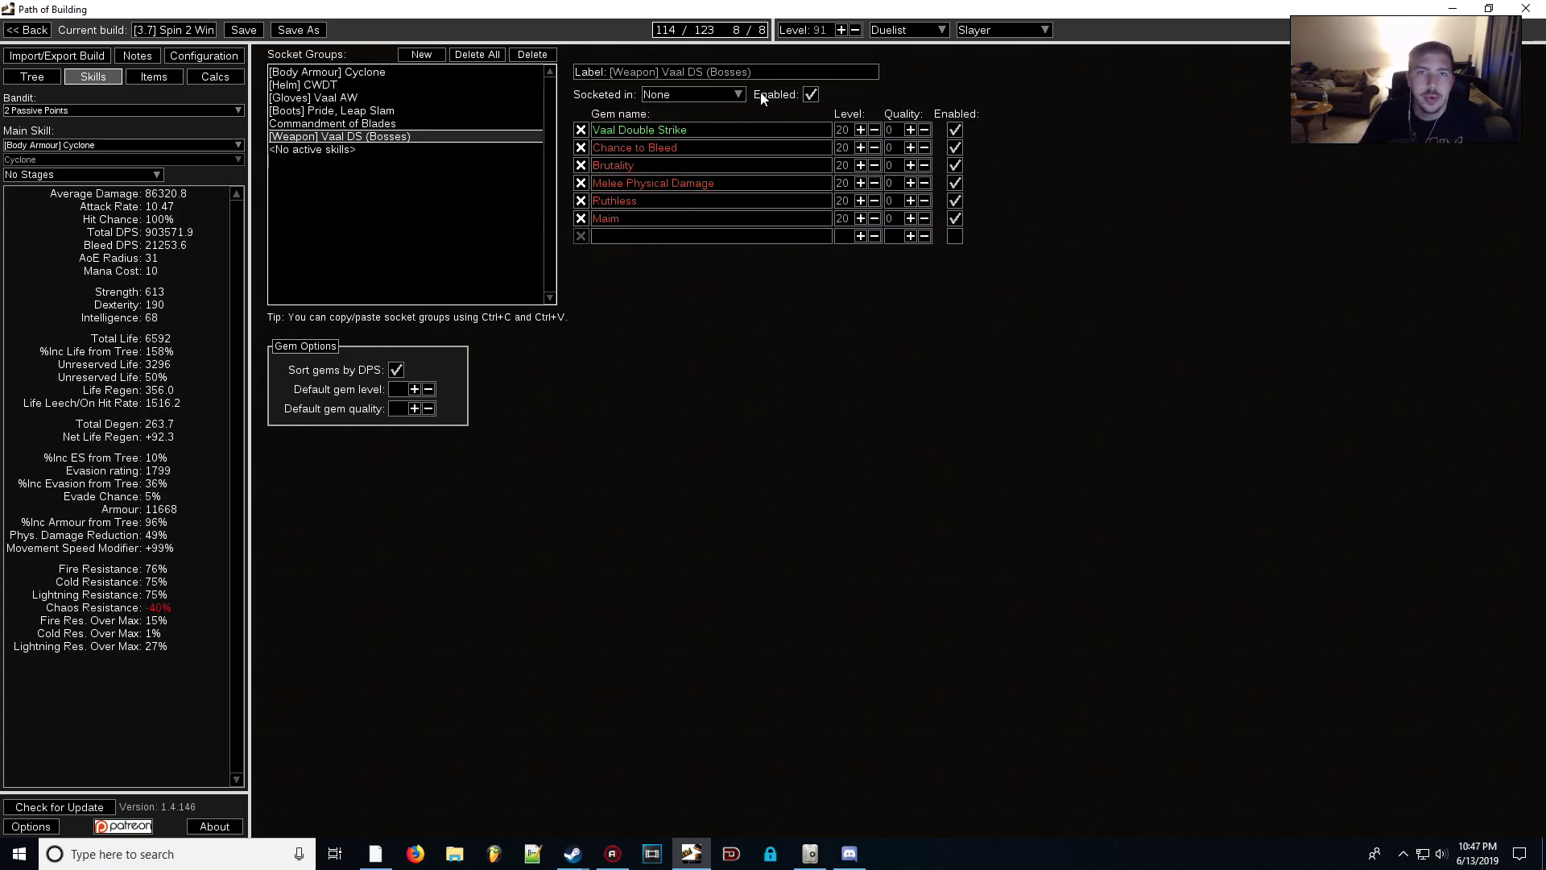
{"action": "left_click", "coordinate": [77, 145]}
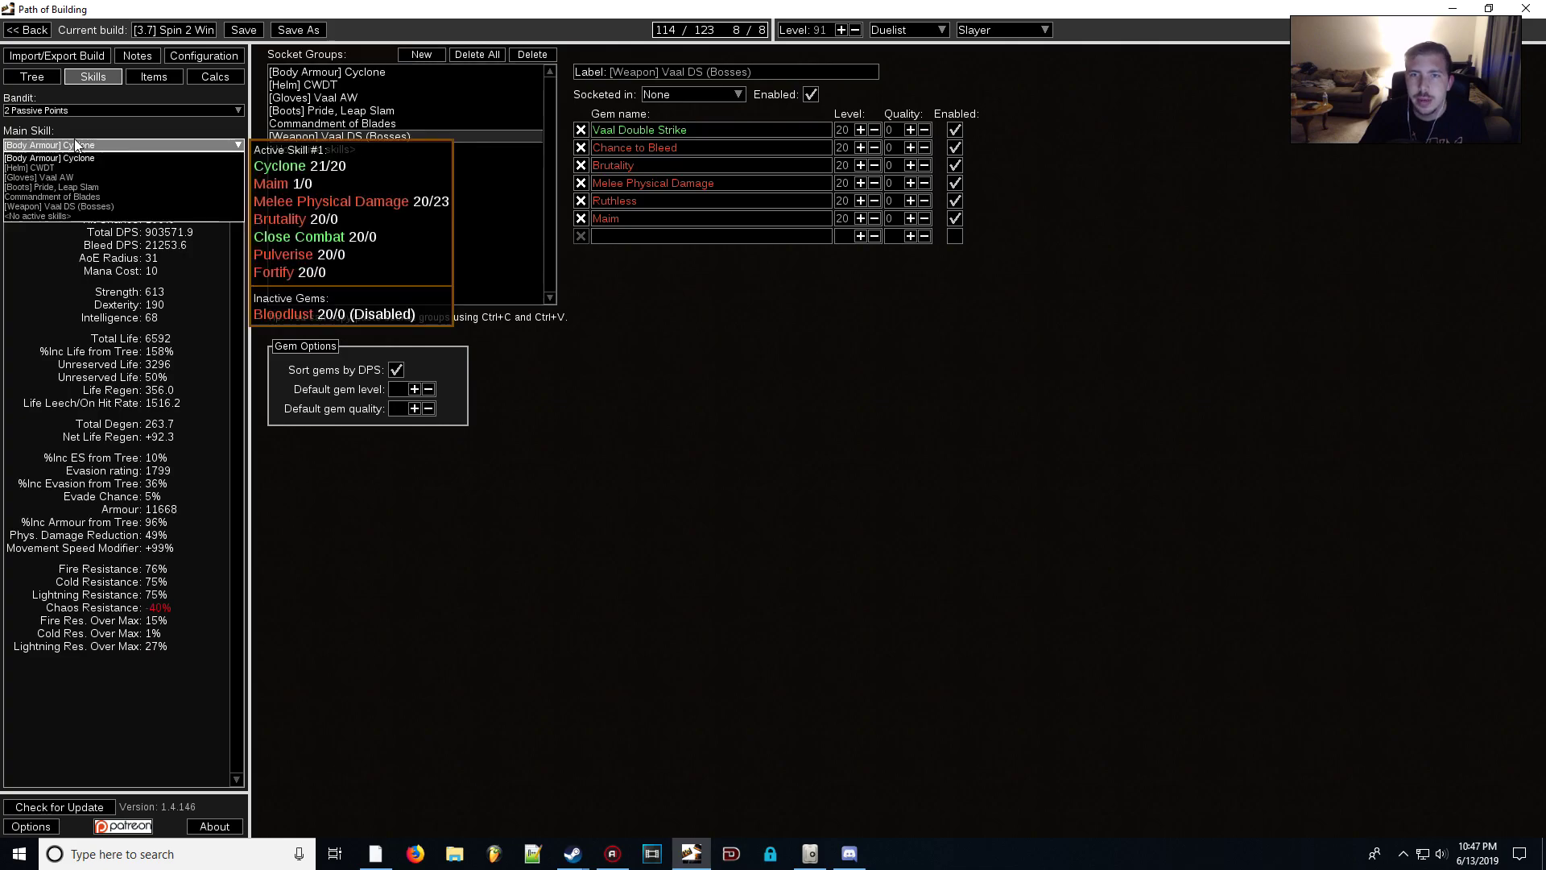
{"action": "left_click", "coordinate": [57, 206]}
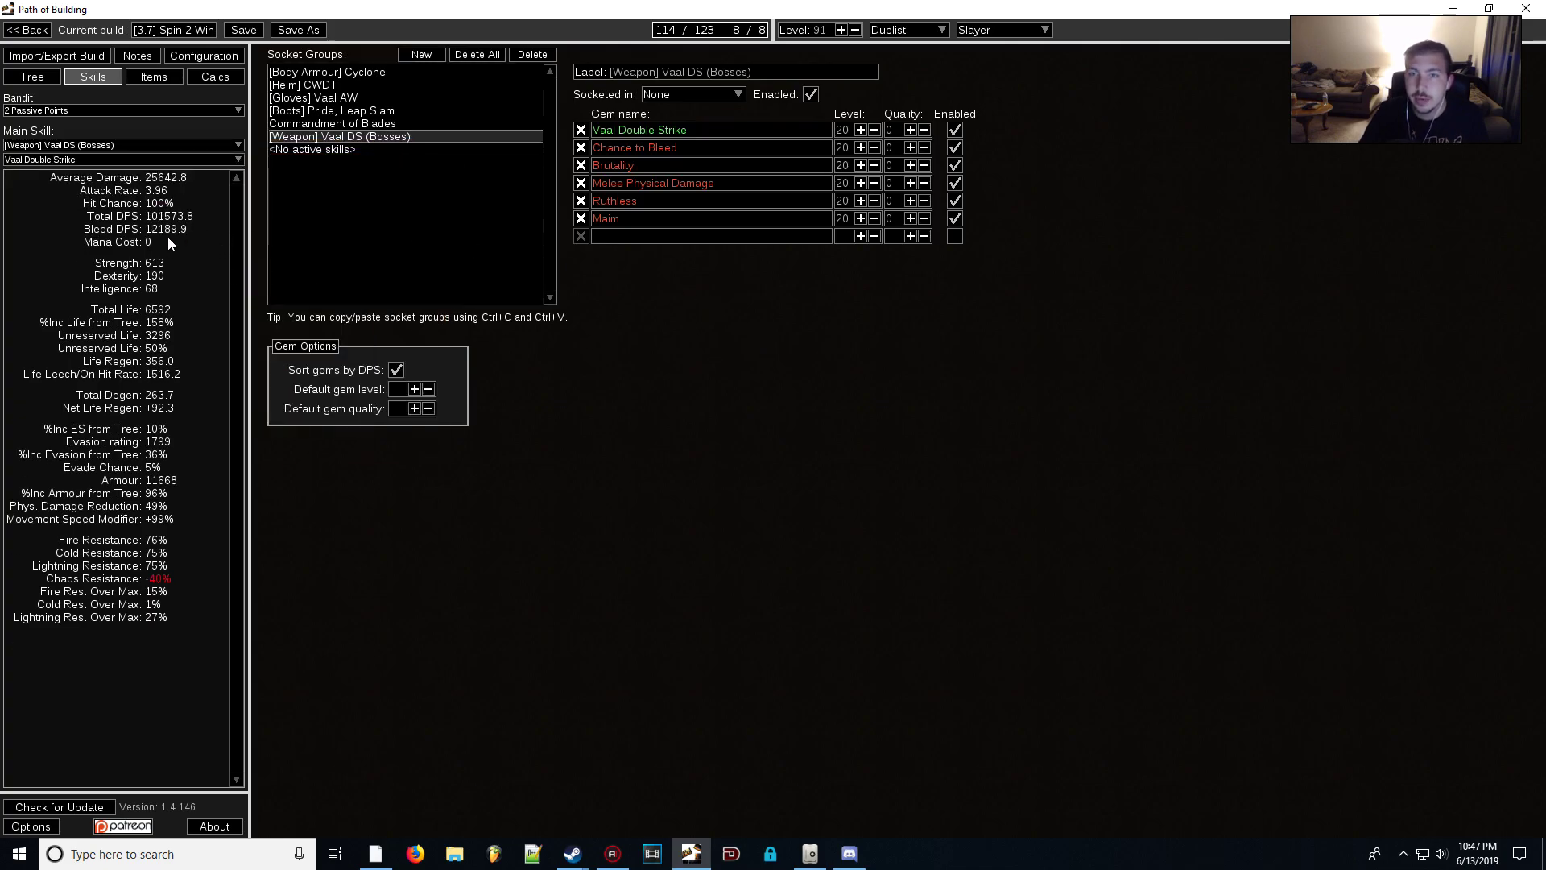
{"action": "left_click", "coordinate": [216, 50]}
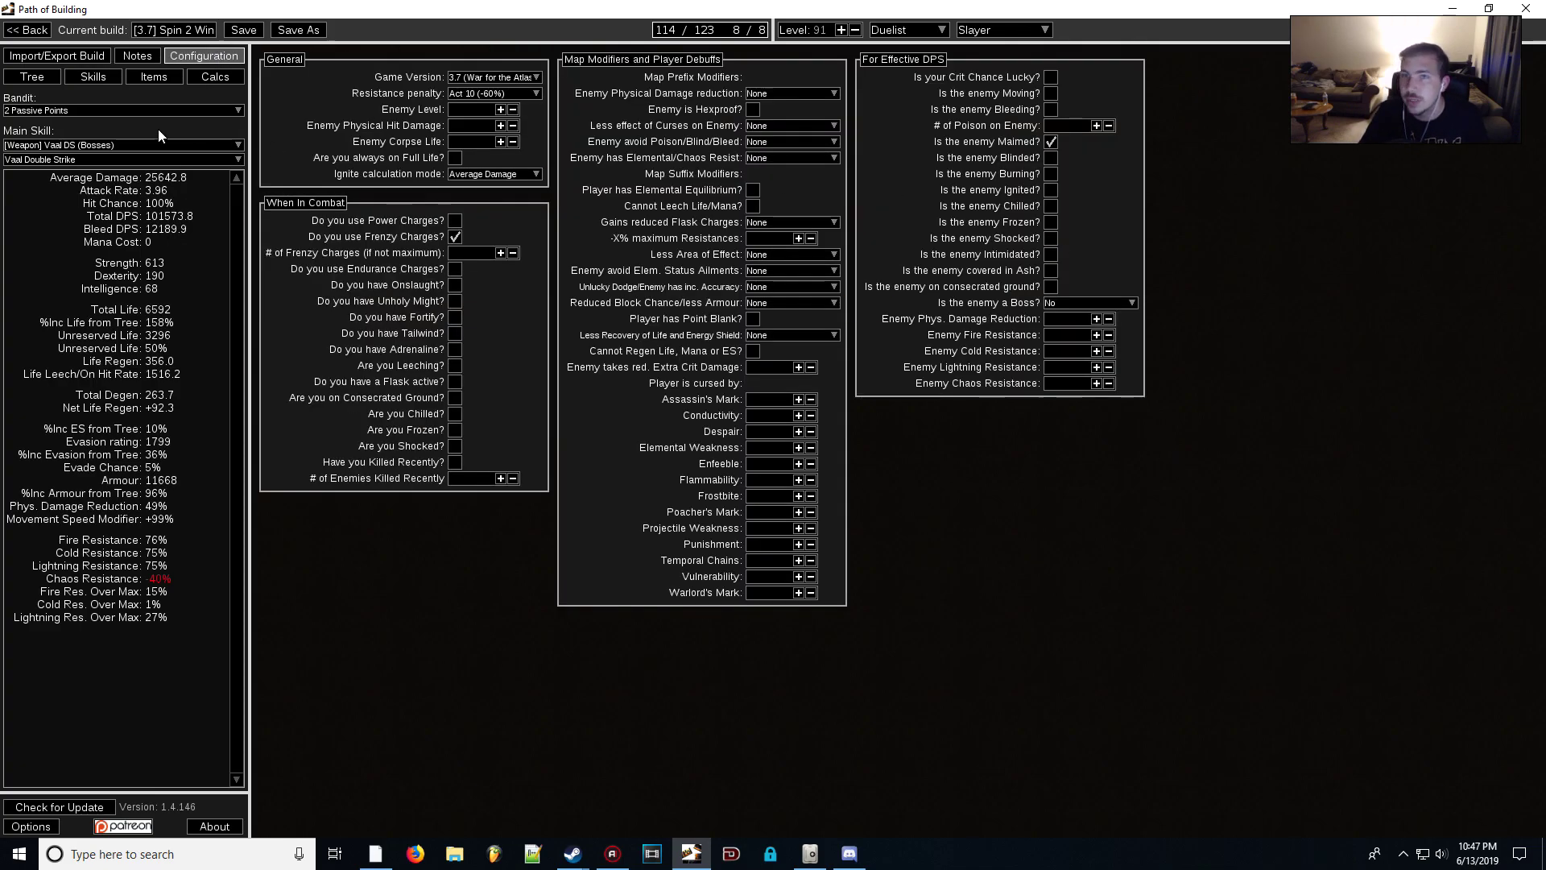
{"action": "left_click", "coordinate": [49, 80]}
{"action": "left_click", "coordinate": [84, 76]}
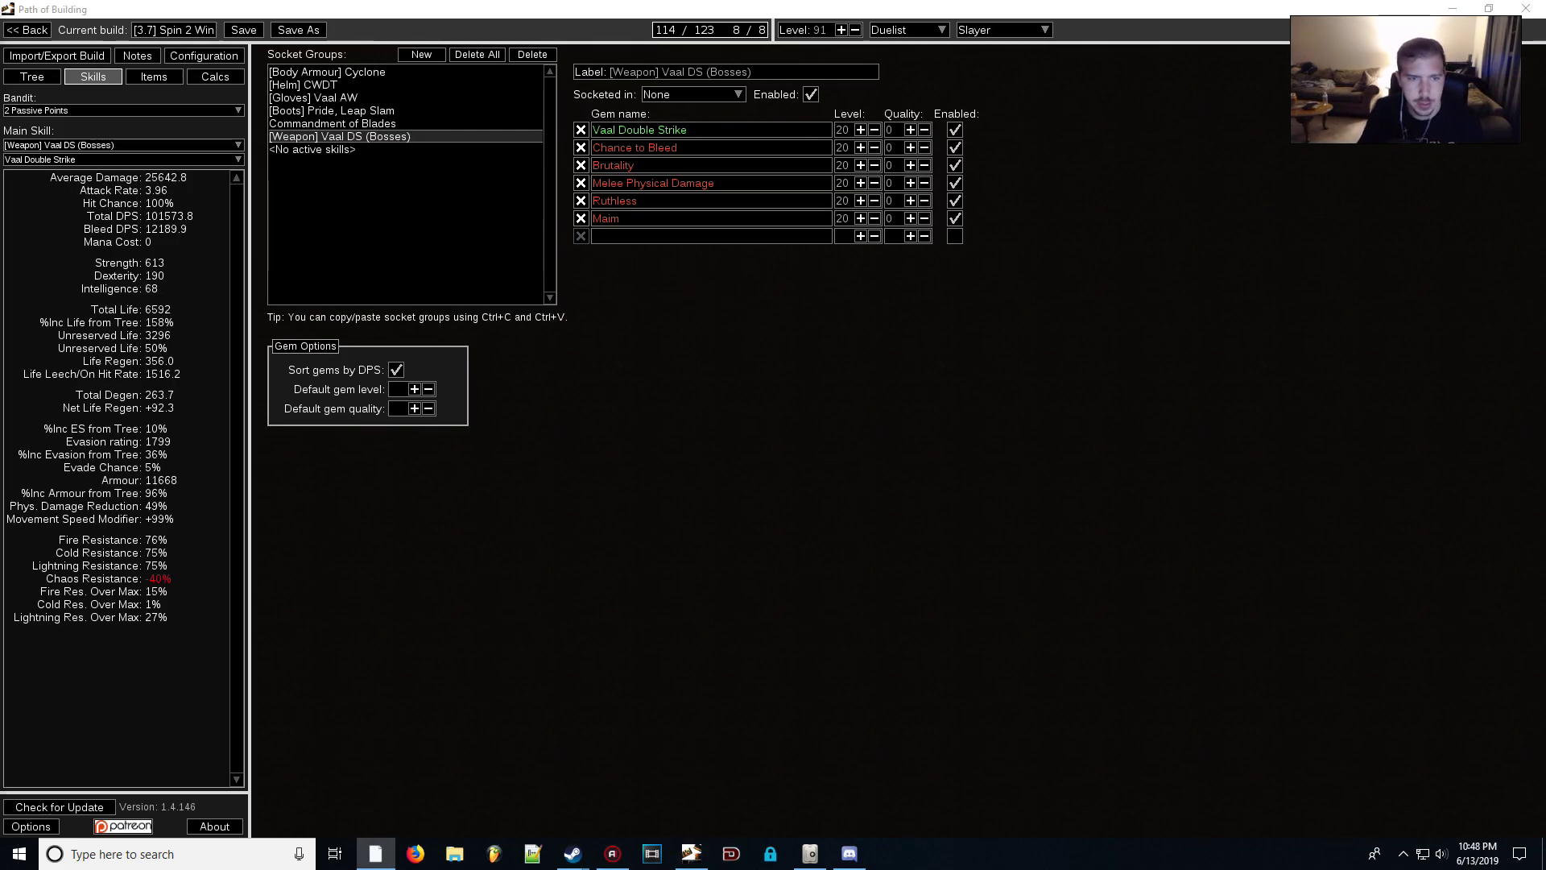
- Read the support gems of Vaal Double Strike and the details of Vaal Ancestral Warchief in the gloves group
{"action": "mouse_move", "coordinate": [612, 127]}
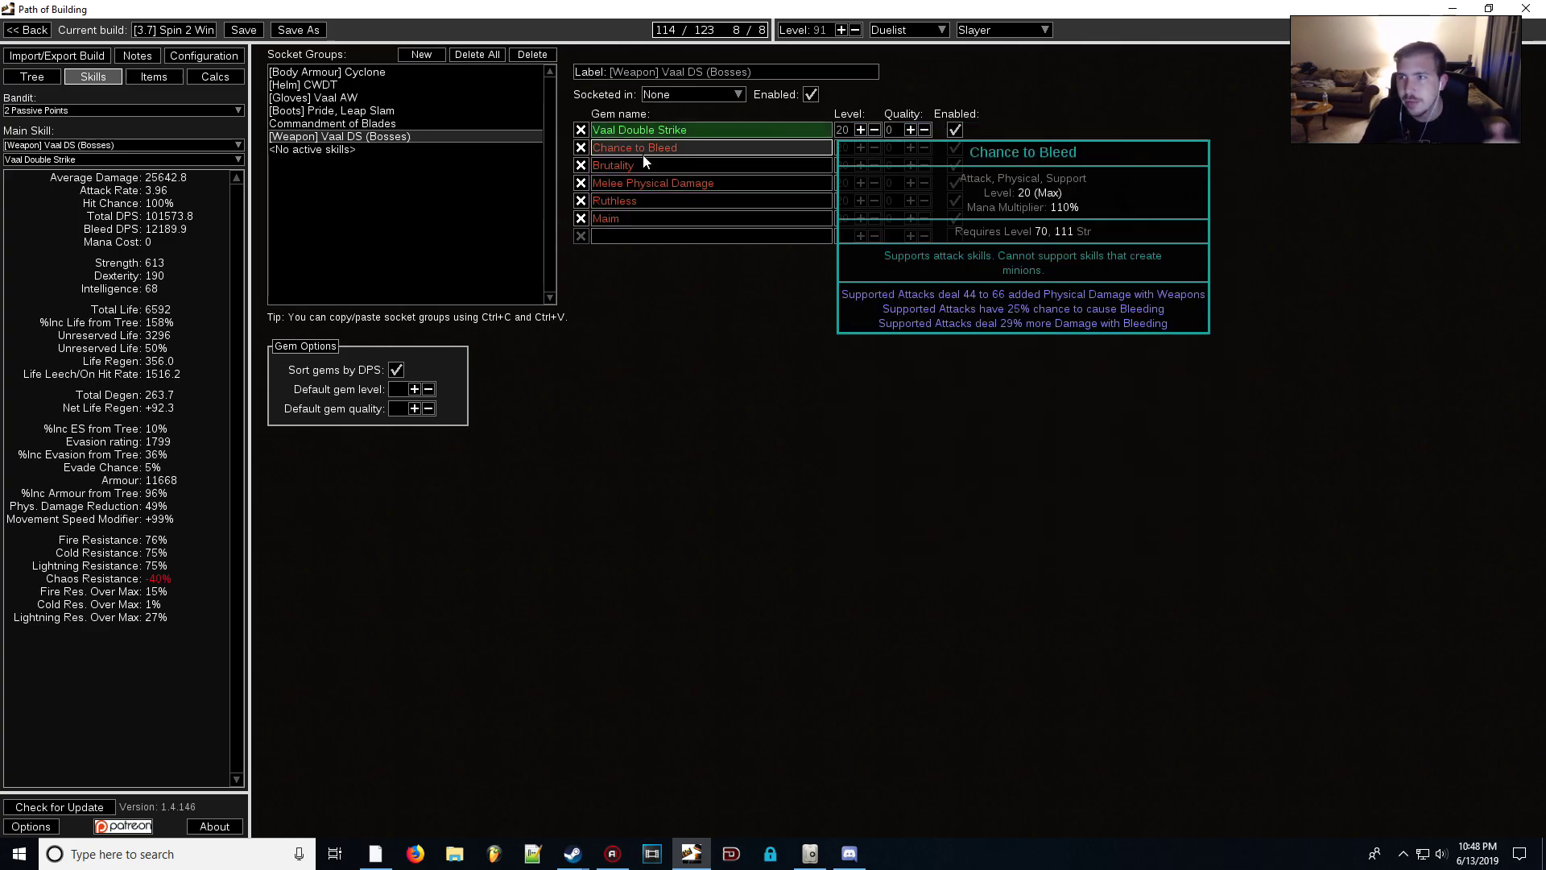
{"action": "mouse_move", "coordinate": [644, 159]}
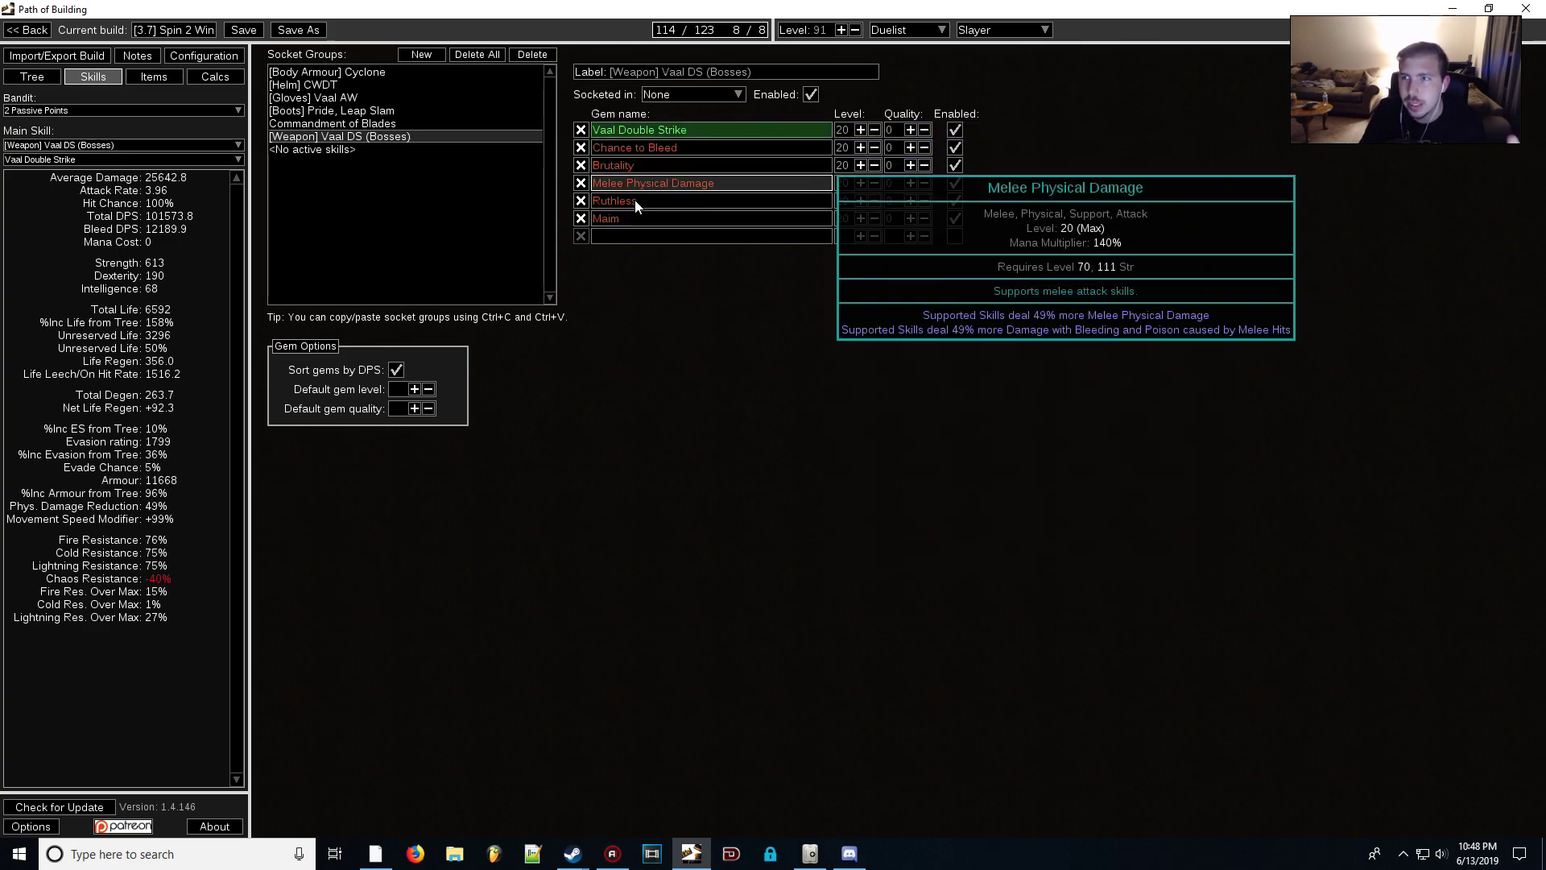
{"action": "left_click", "coordinate": [343, 99]}
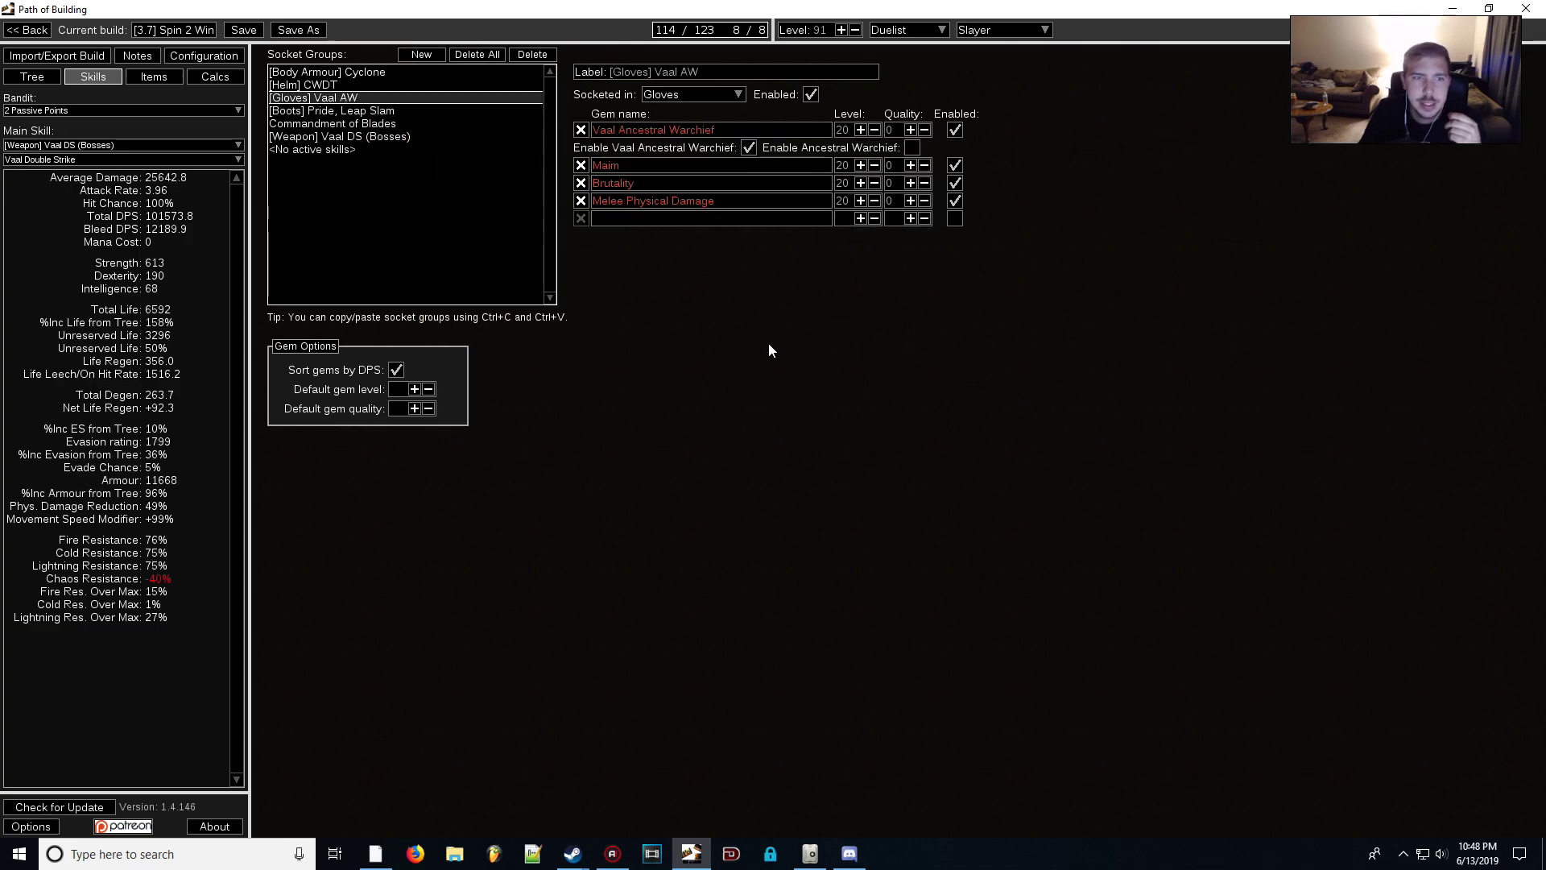
{"action": "mouse_move", "coordinate": [682, 129]}
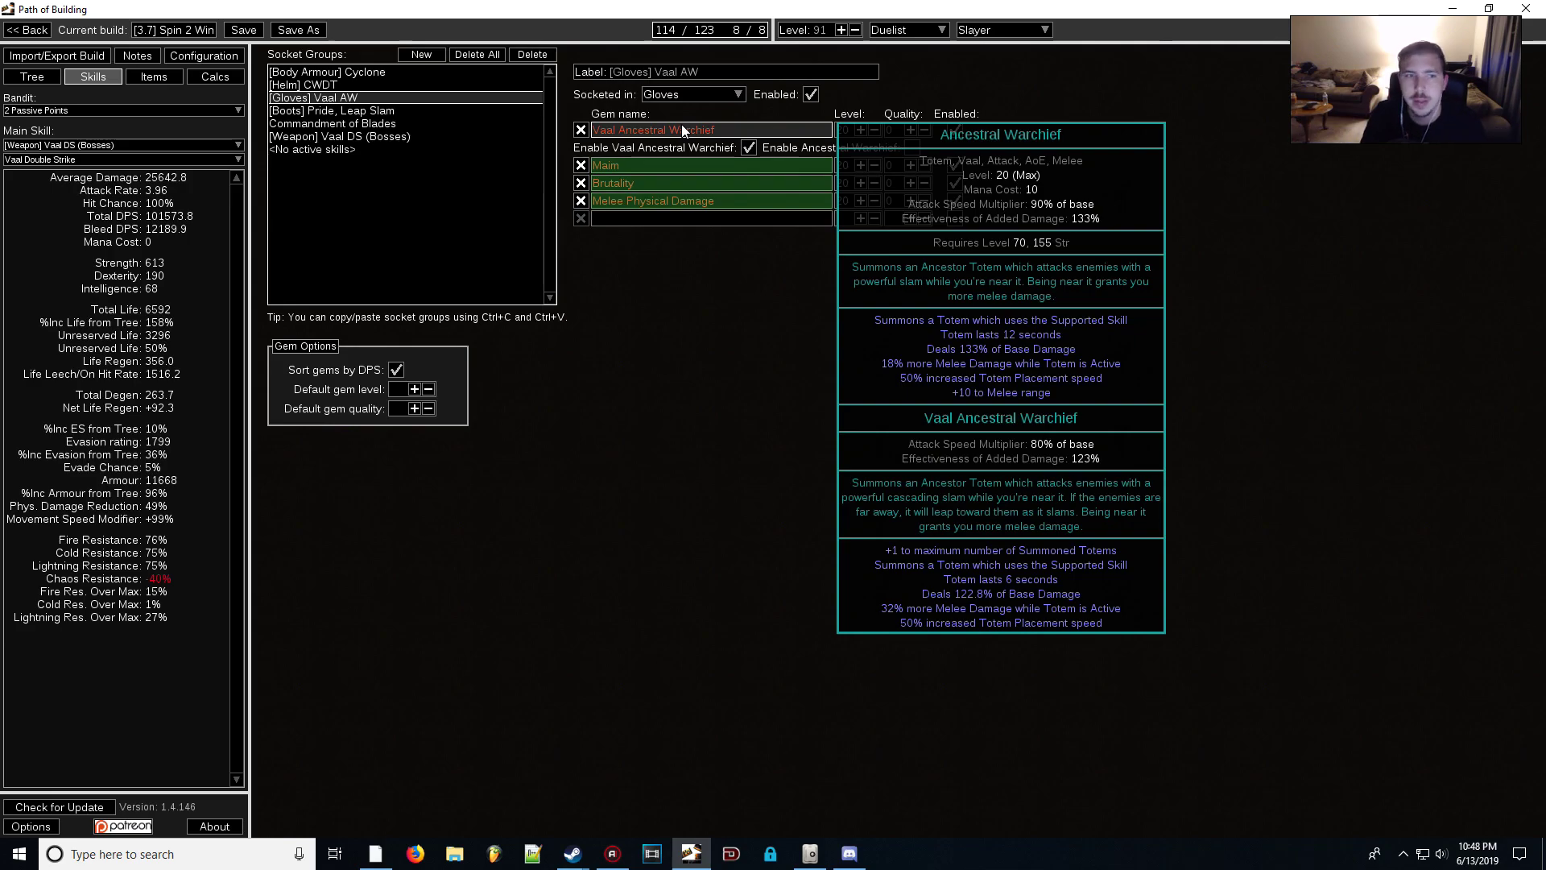
- Set [Body Armour] Cyclone as the main skill and compare its damage with frenzy charges turned off and on again
{"action": "left_click", "coordinate": [316, 86]}
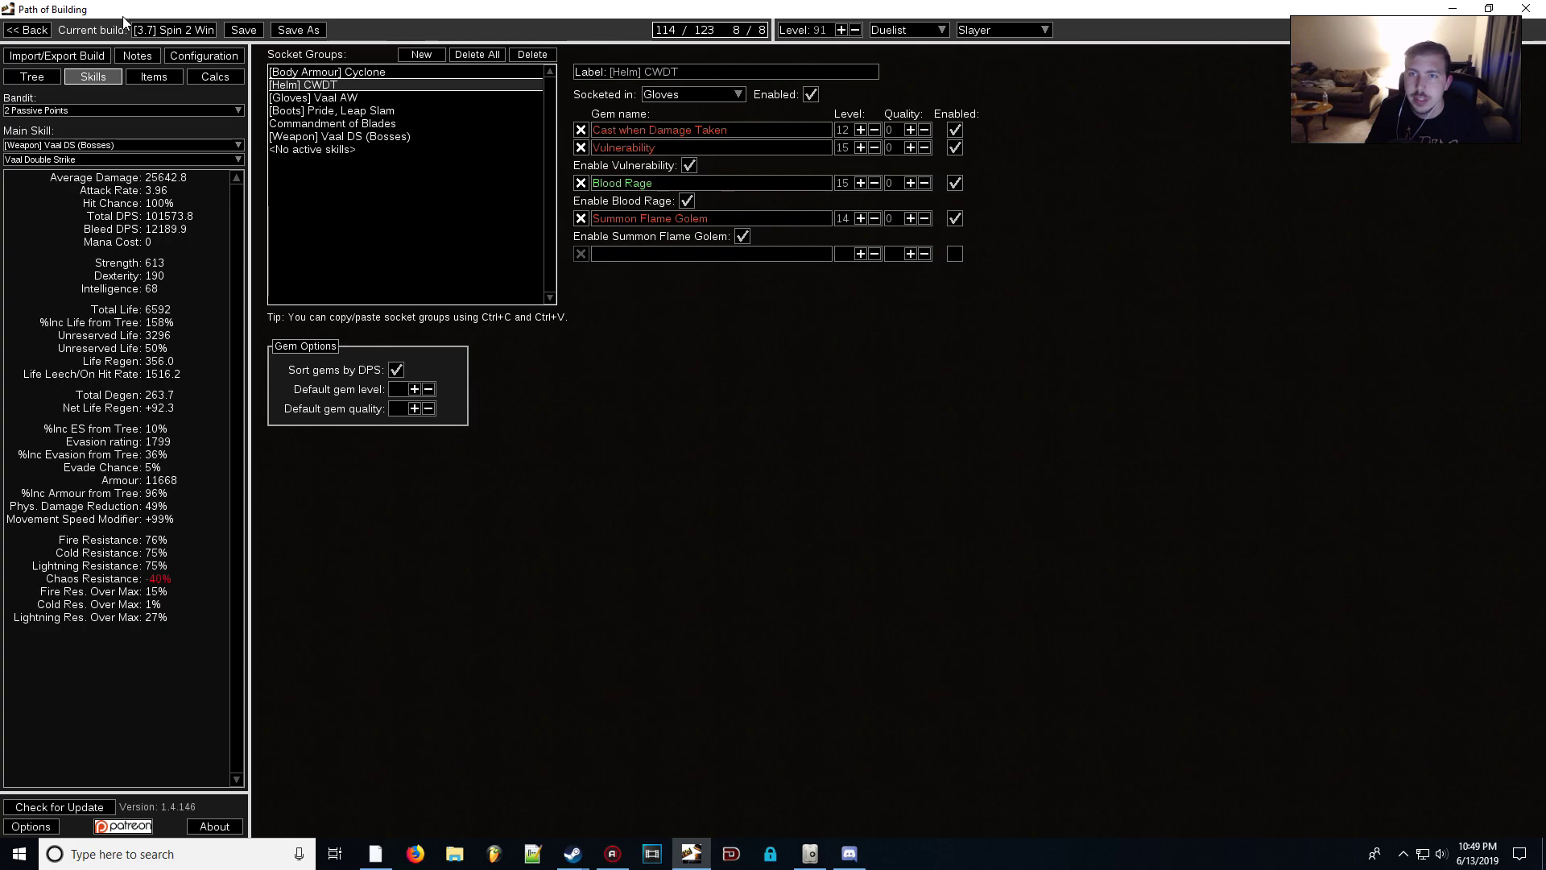
{"action": "left_click", "coordinate": [171, 54]}
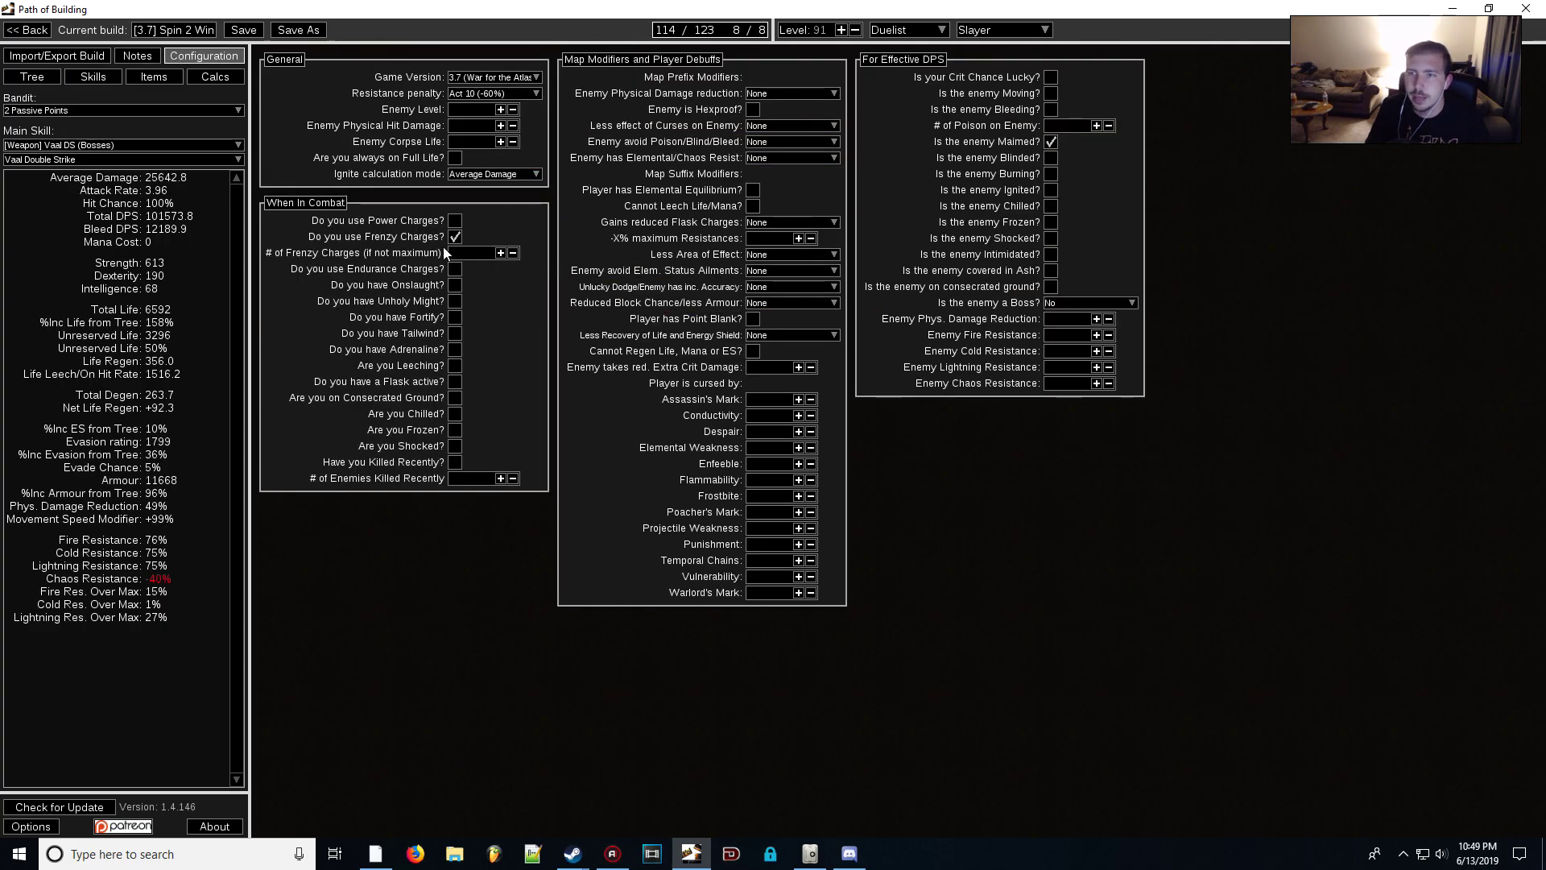
{"action": "left_click", "coordinate": [153, 145]}
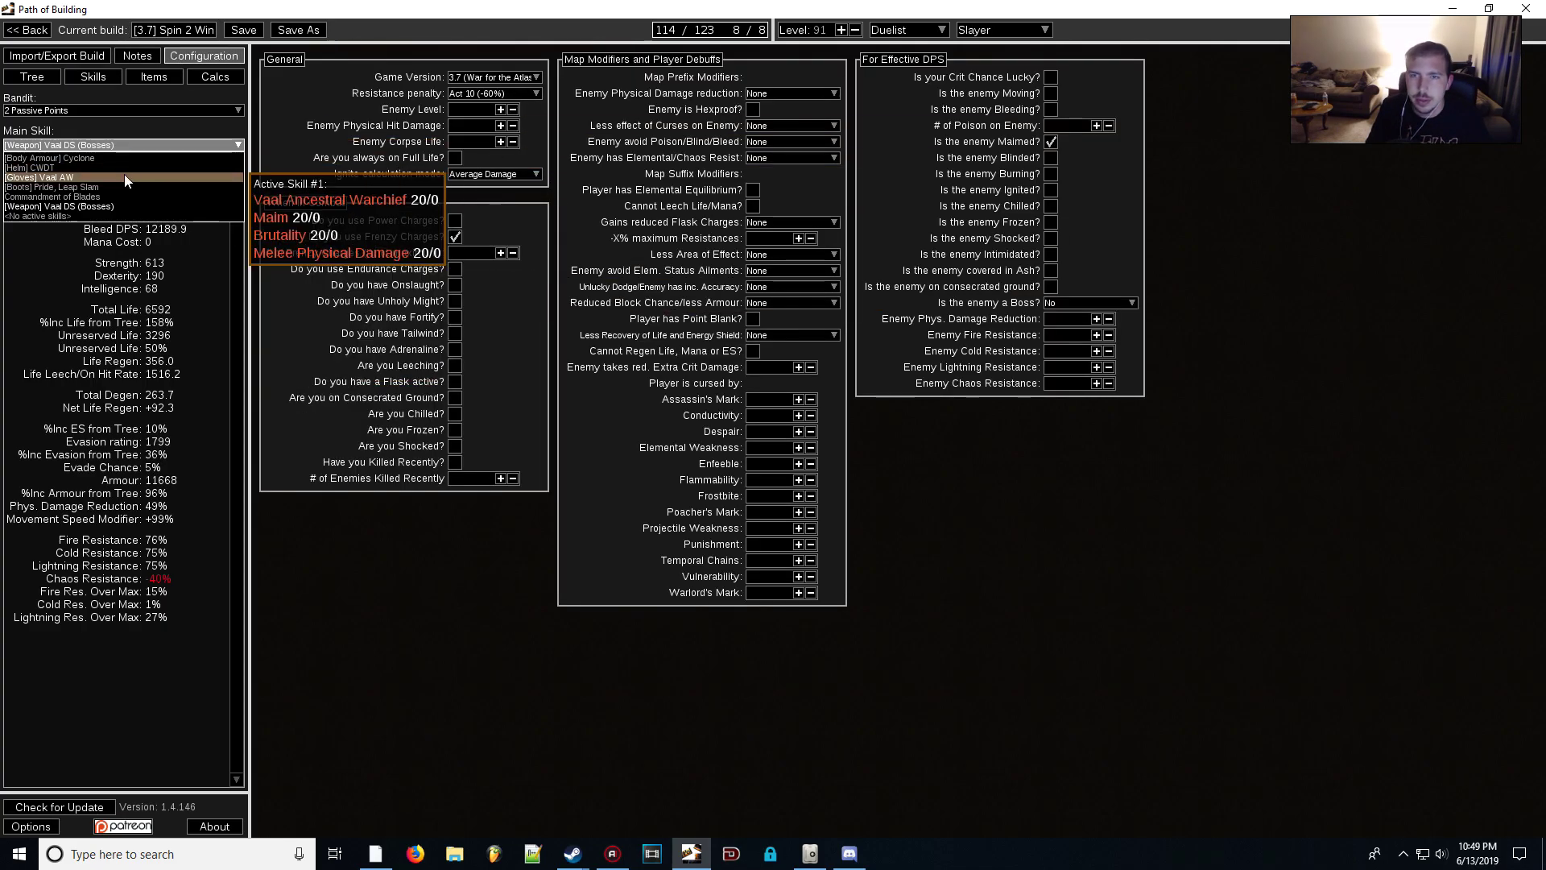
{"action": "left_click", "coordinate": [124, 173]}
{"action": "left_click", "coordinate": [455, 236]}
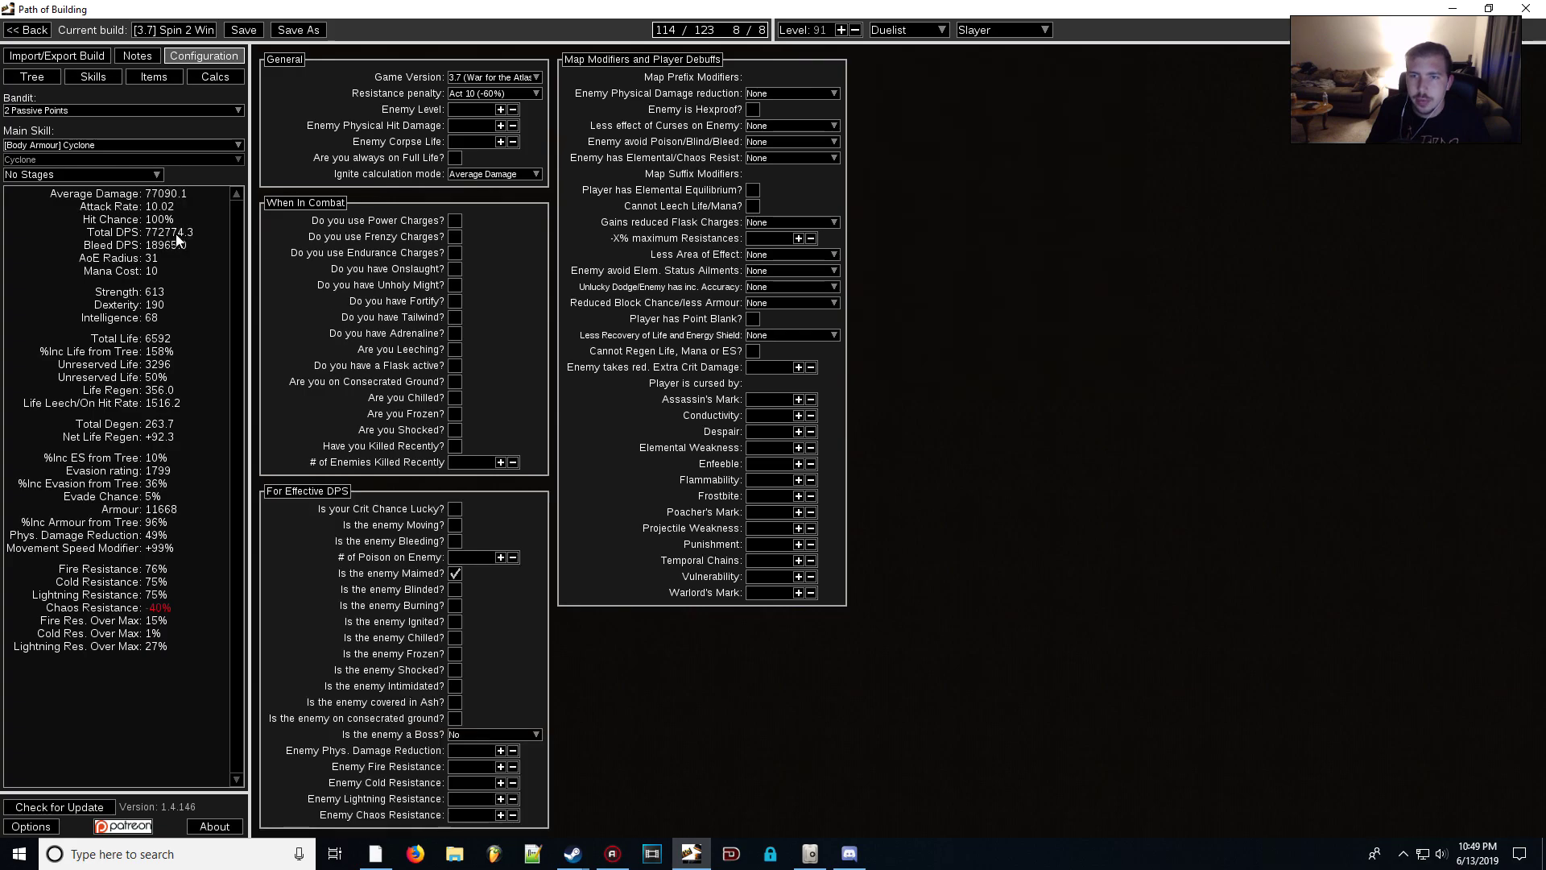
{"action": "left_click", "coordinate": [456, 236]}
- Return to the helm CWDT group and review Blood Rage, net life regeneration and the Summon Flame Golem gem
{"action": "left_click", "coordinate": [35, 78]}
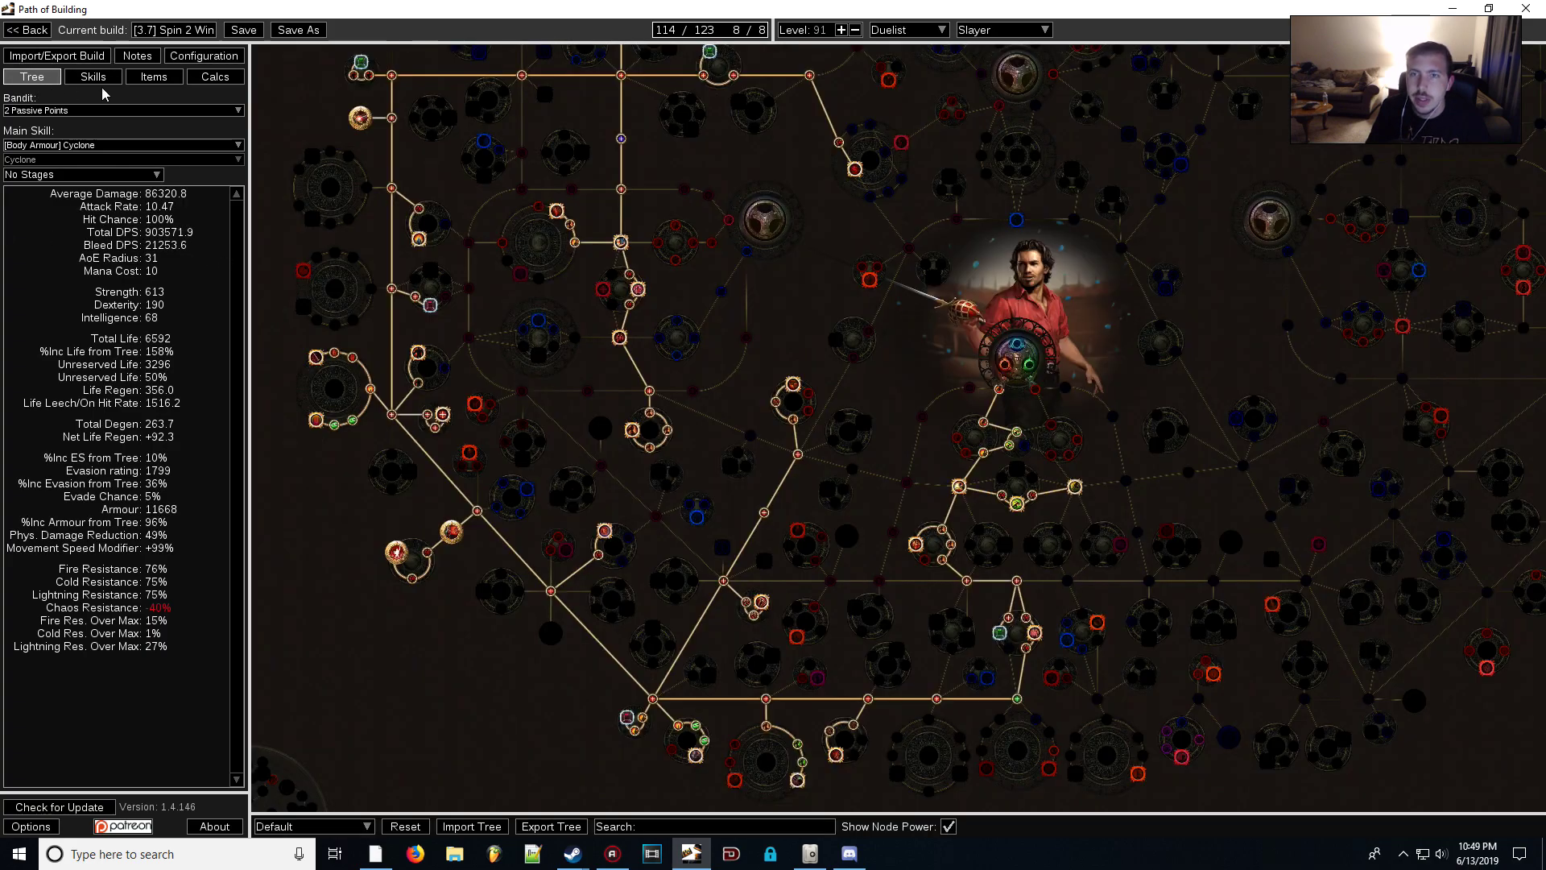
{"action": "left_click", "coordinate": [143, 76]}
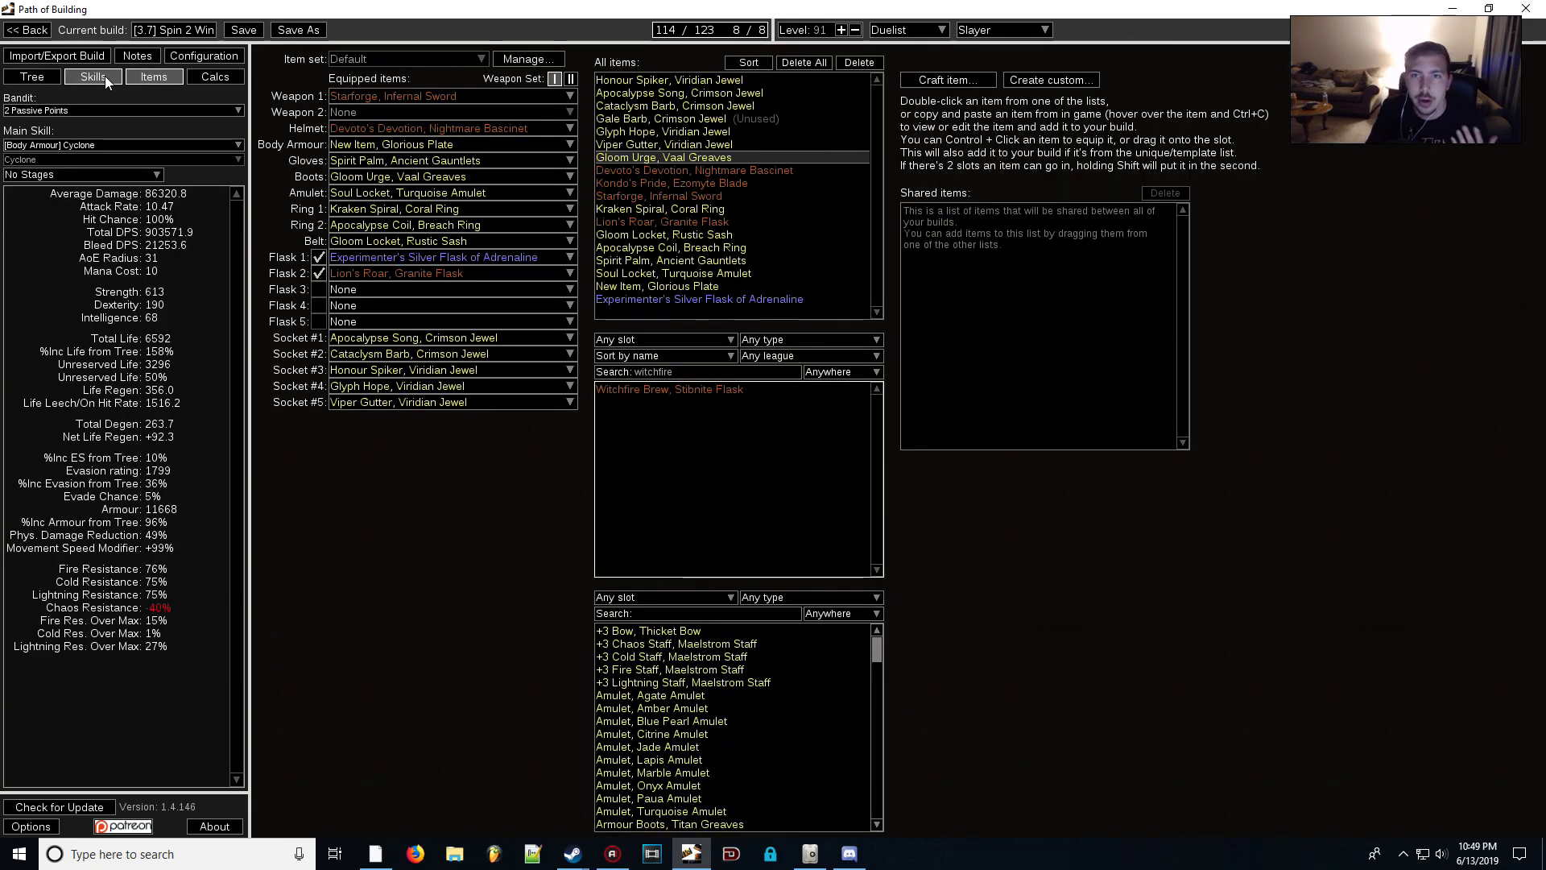
{"action": "left_click", "coordinate": [105, 77]}
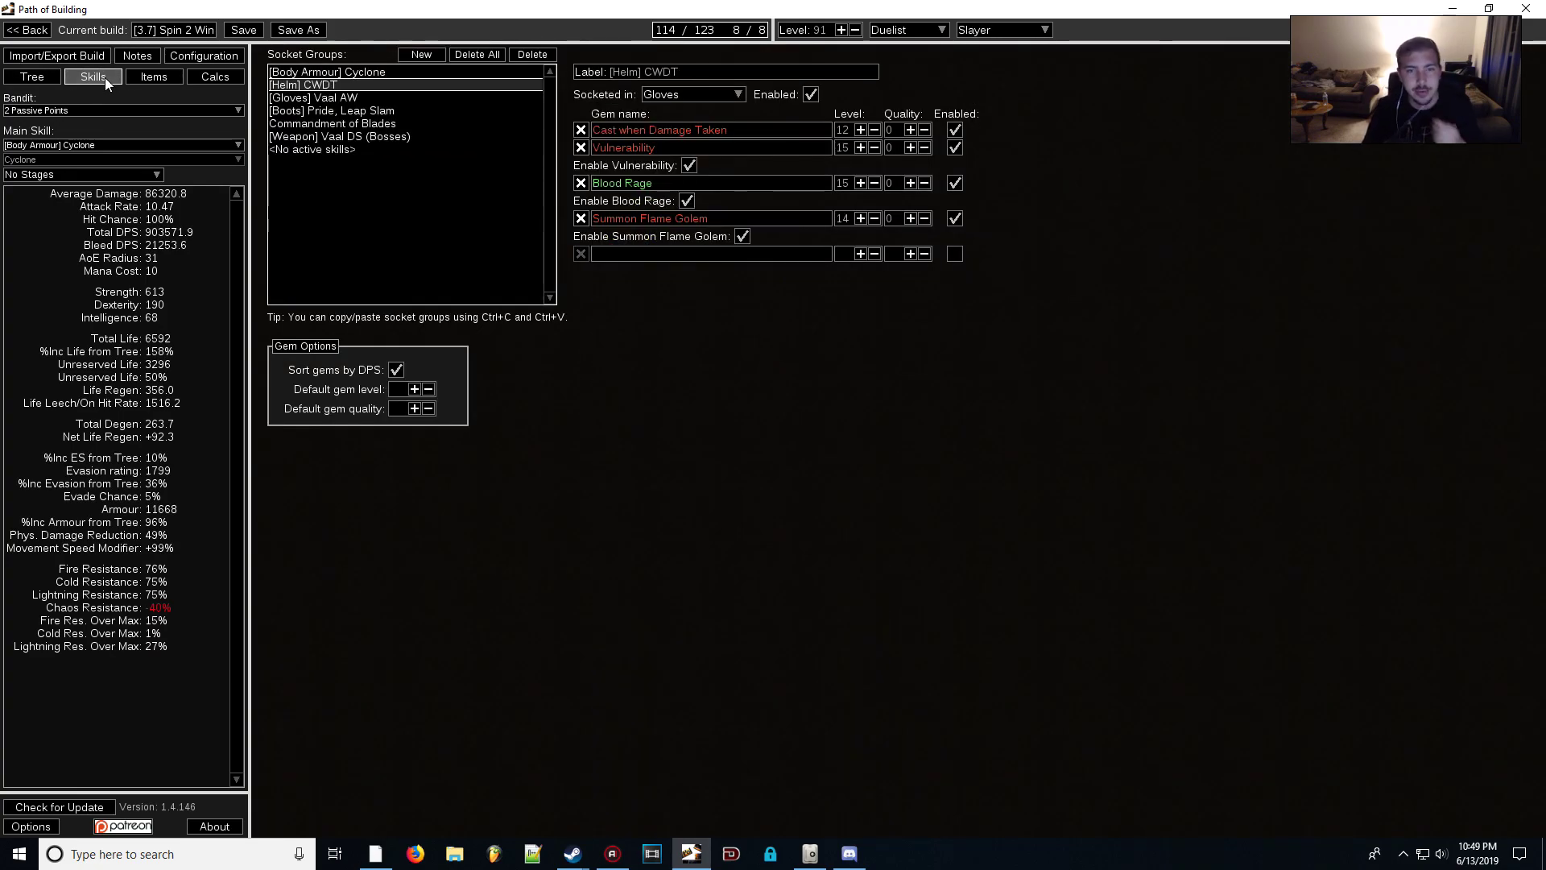
{"action": "mouse_move", "coordinate": [617, 192]}
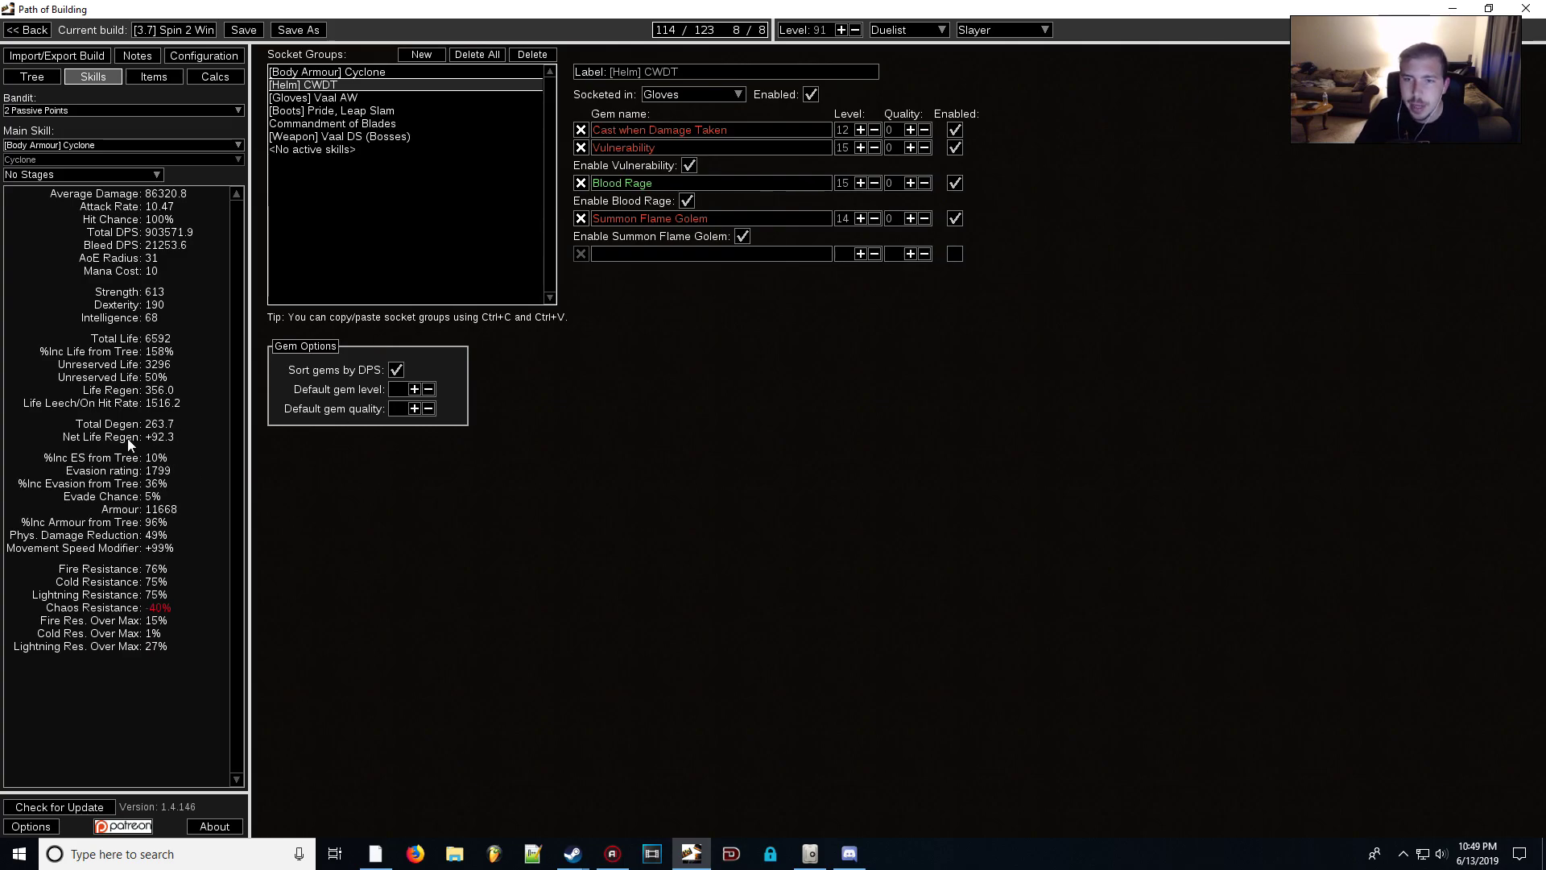
{"action": "key", "text": "alt+Tab"}
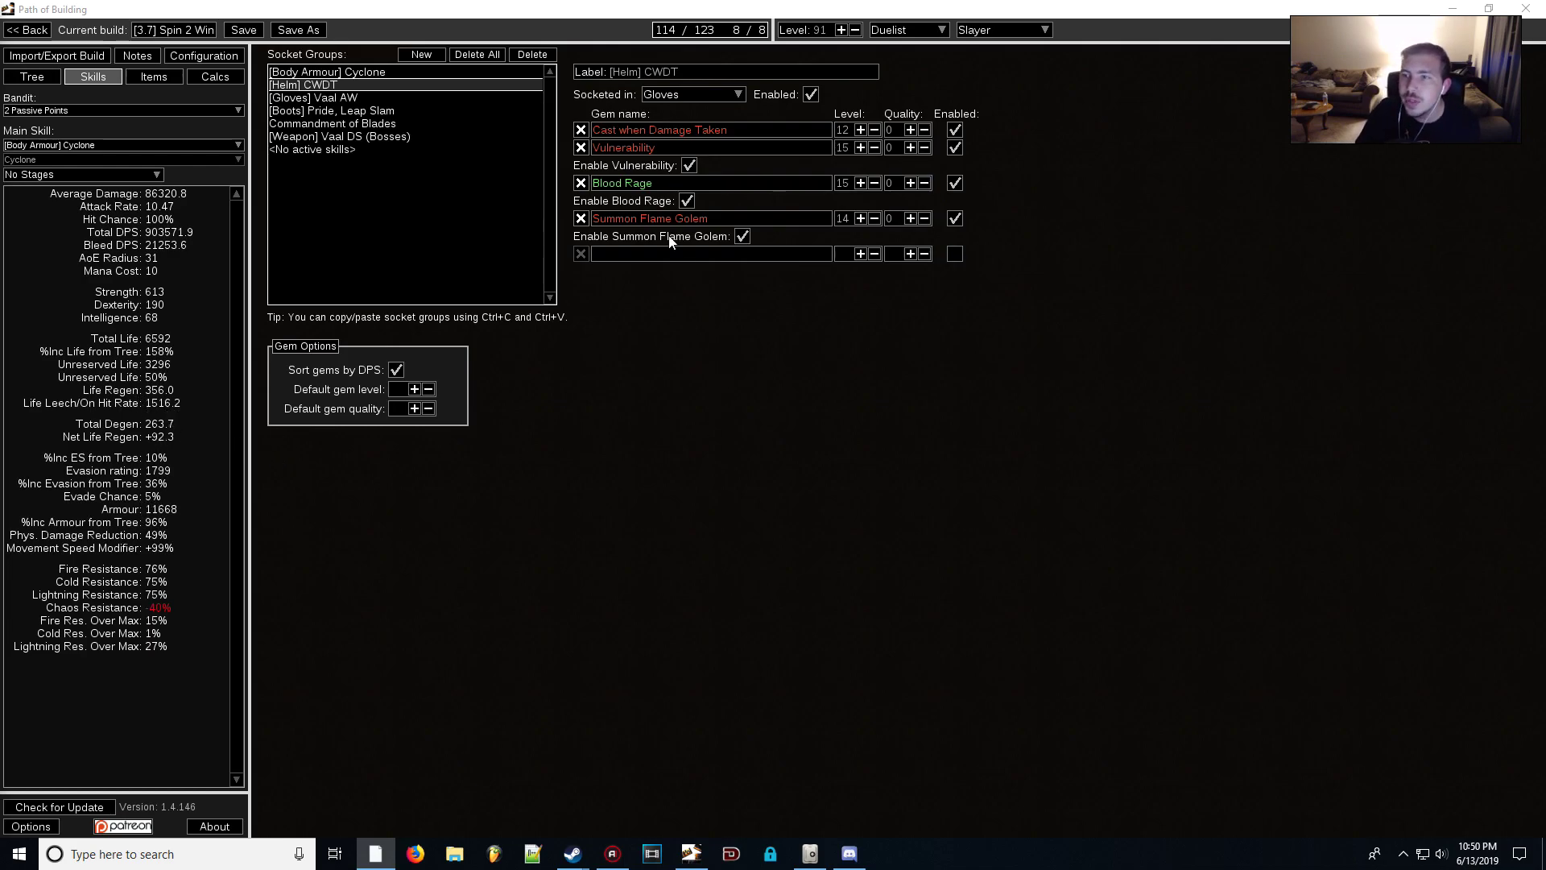
{"action": "mouse_move", "coordinate": [672, 219]}
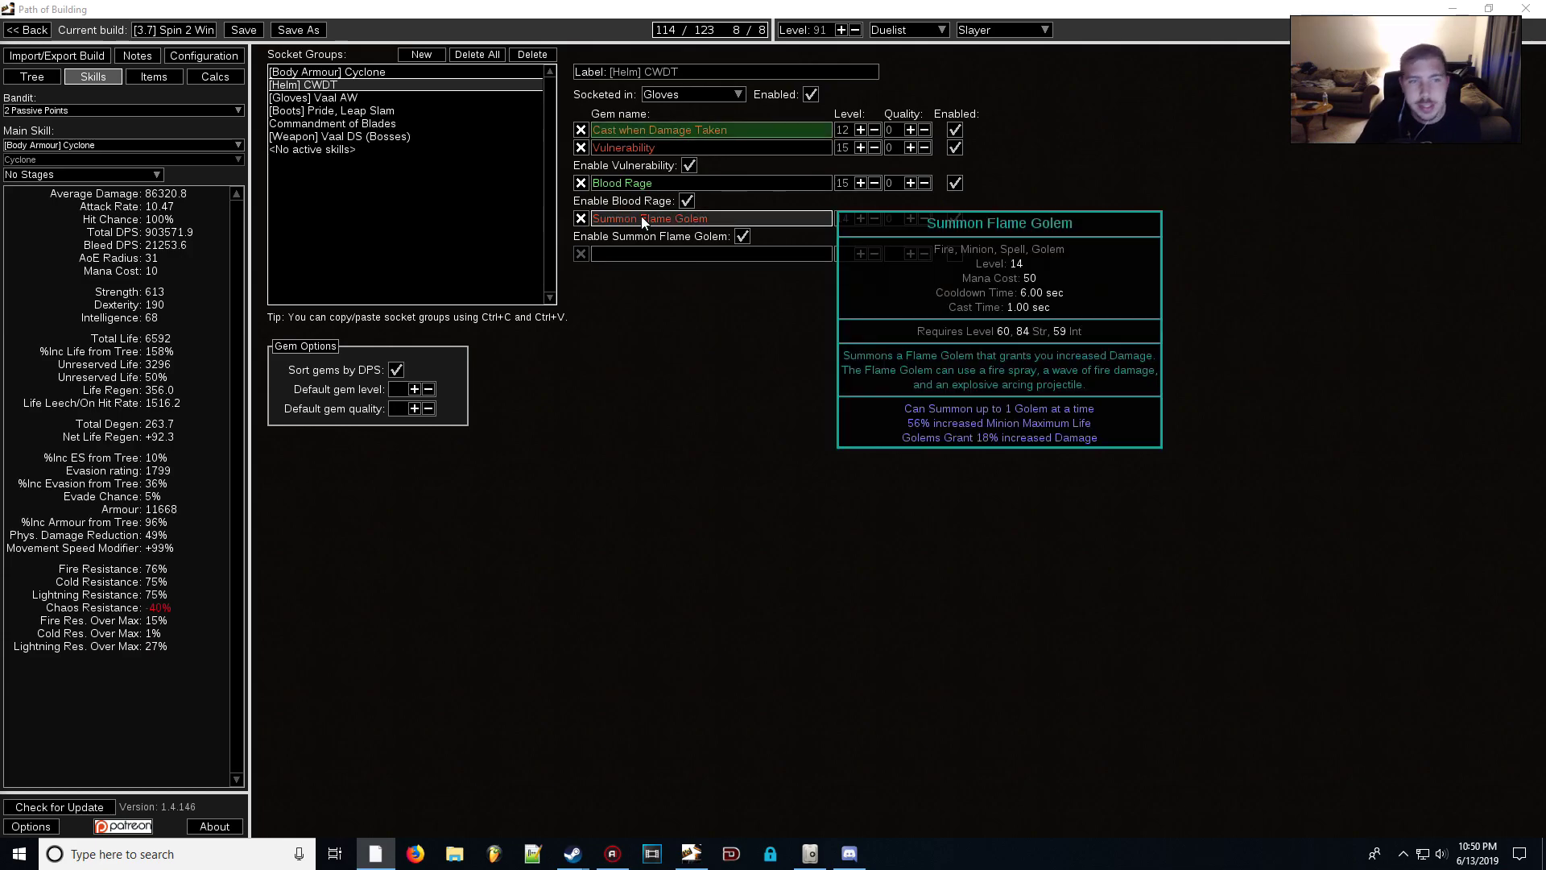
- Read the Pride aura's details in the boots socket group with Leap Slam
{"action": "key", "text": "Down"}
{"action": "key", "text": "Down"}
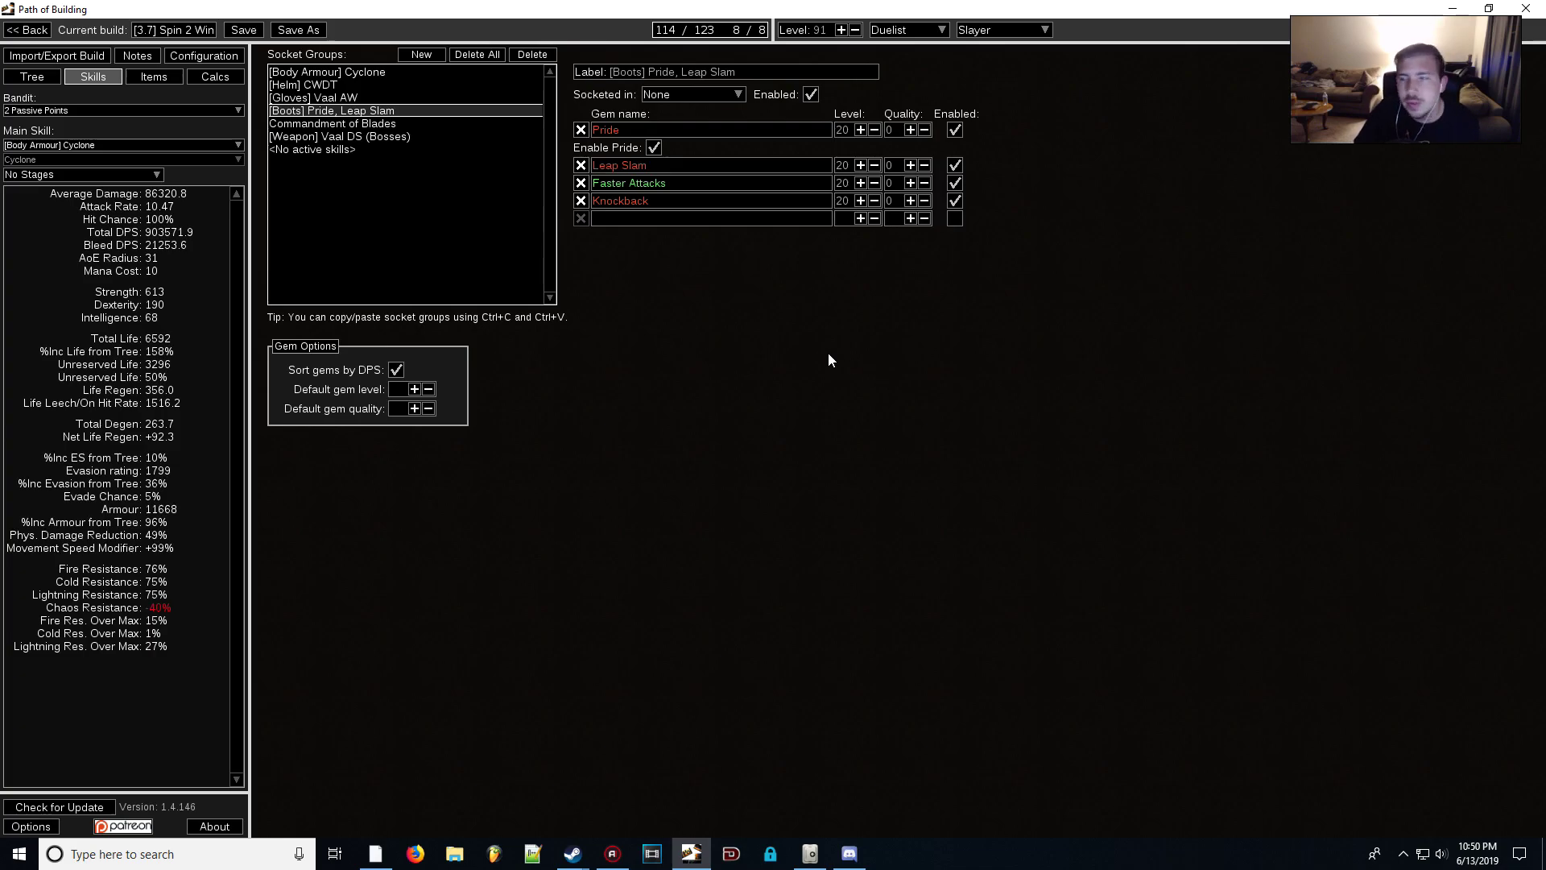
{"action": "mouse_move", "coordinate": [631, 125]}
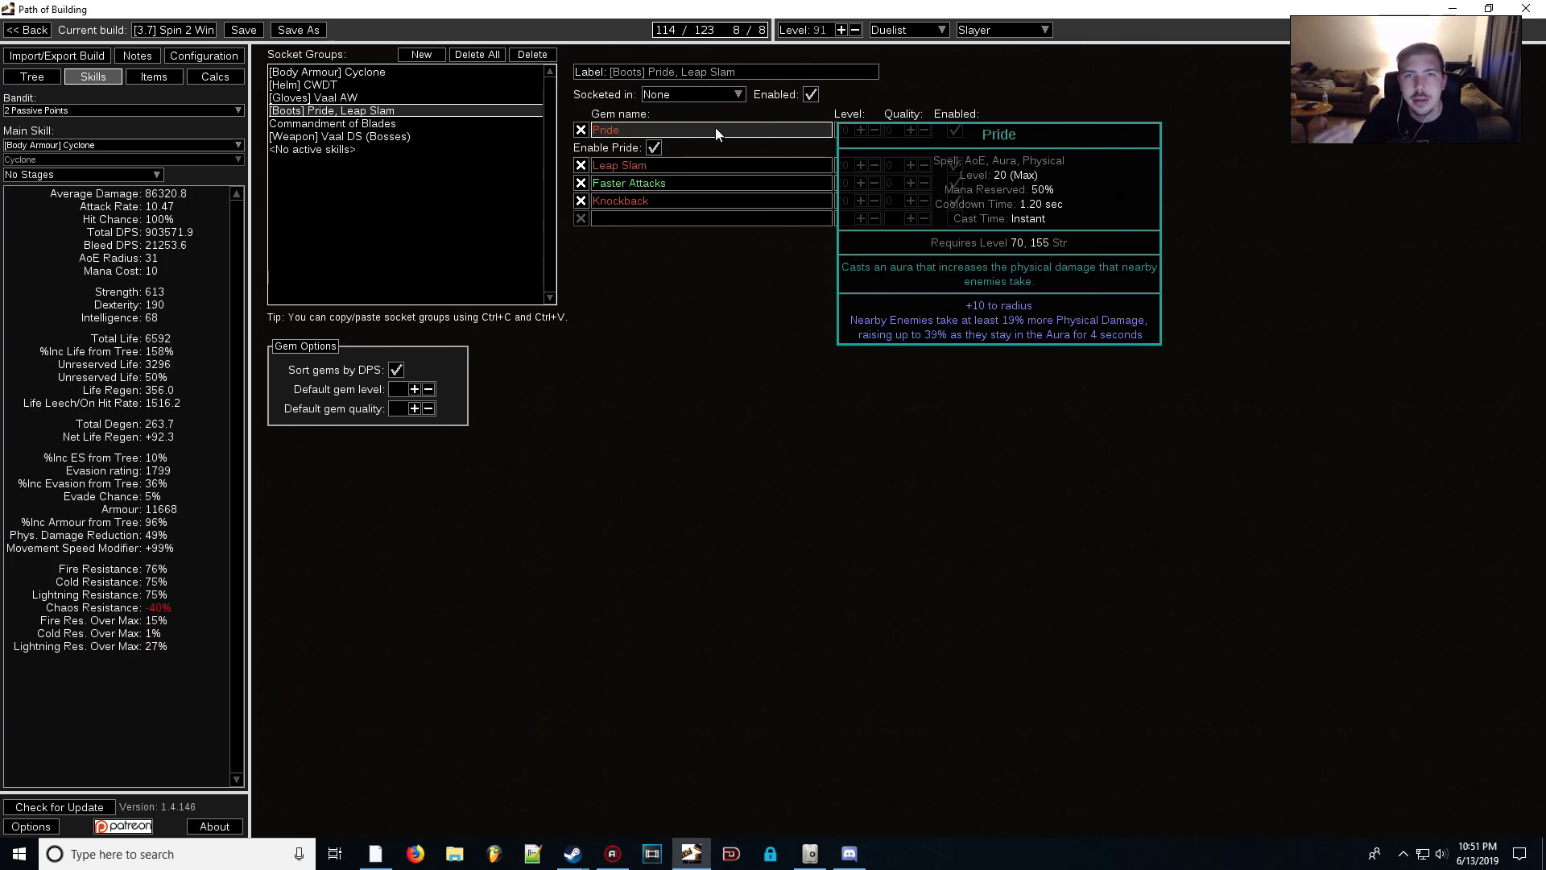
- Examine the Mortal Conviction node on the passive tree in relation to the Pride aura in the boots group
{"action": "left_click", "coordinate": [32, 76]}
{"action": "left_click_drag", "start_coordinate": [459, 673], "coordinate": [539, 656]}
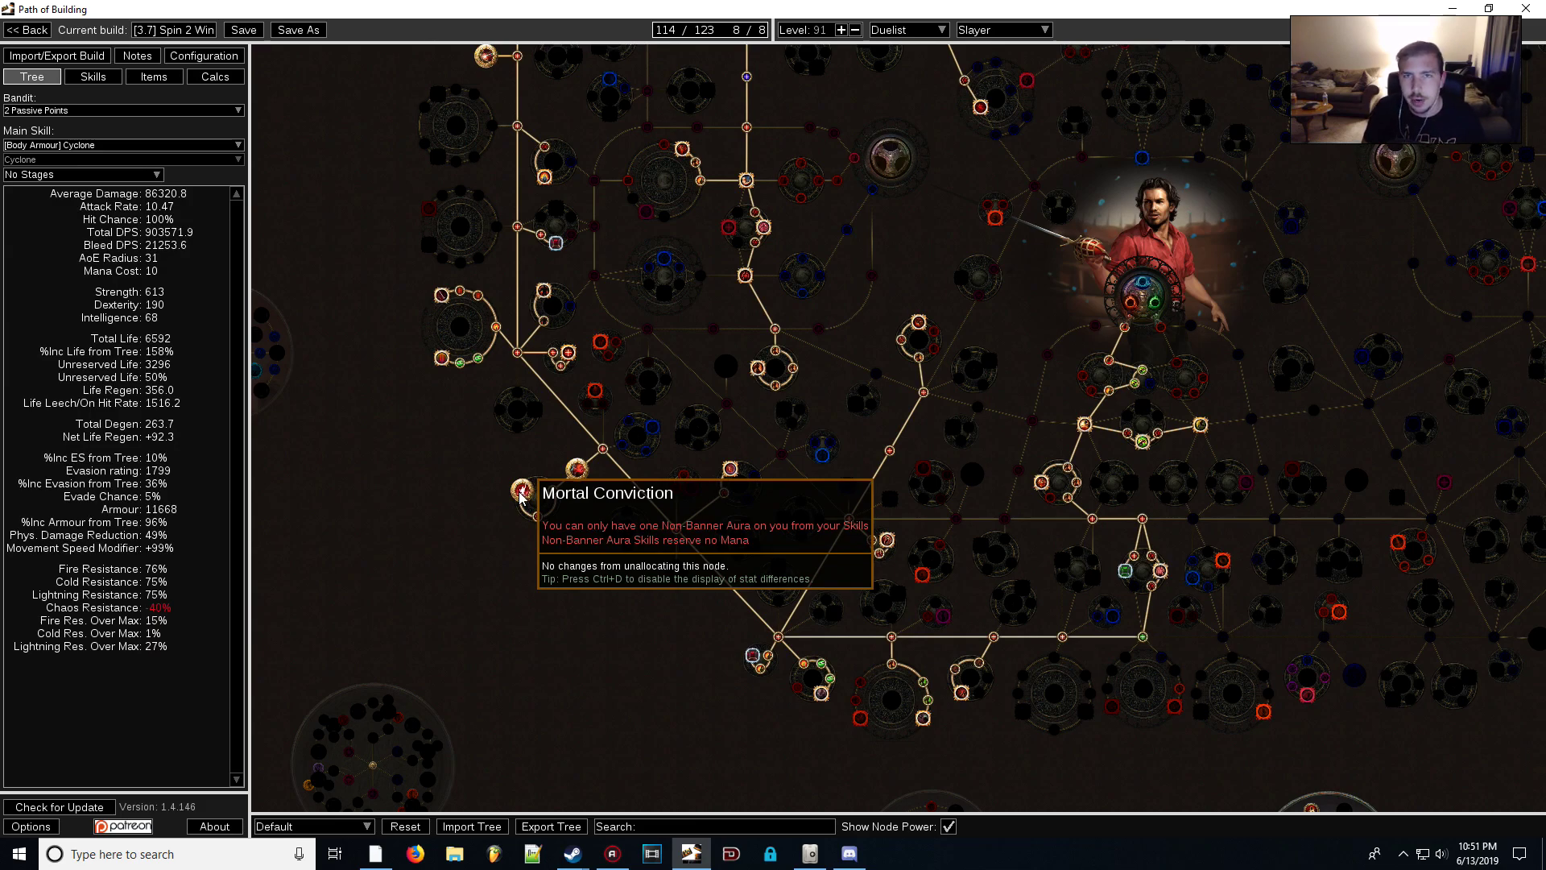
{"action": "key", "text": "ctrl+2"}
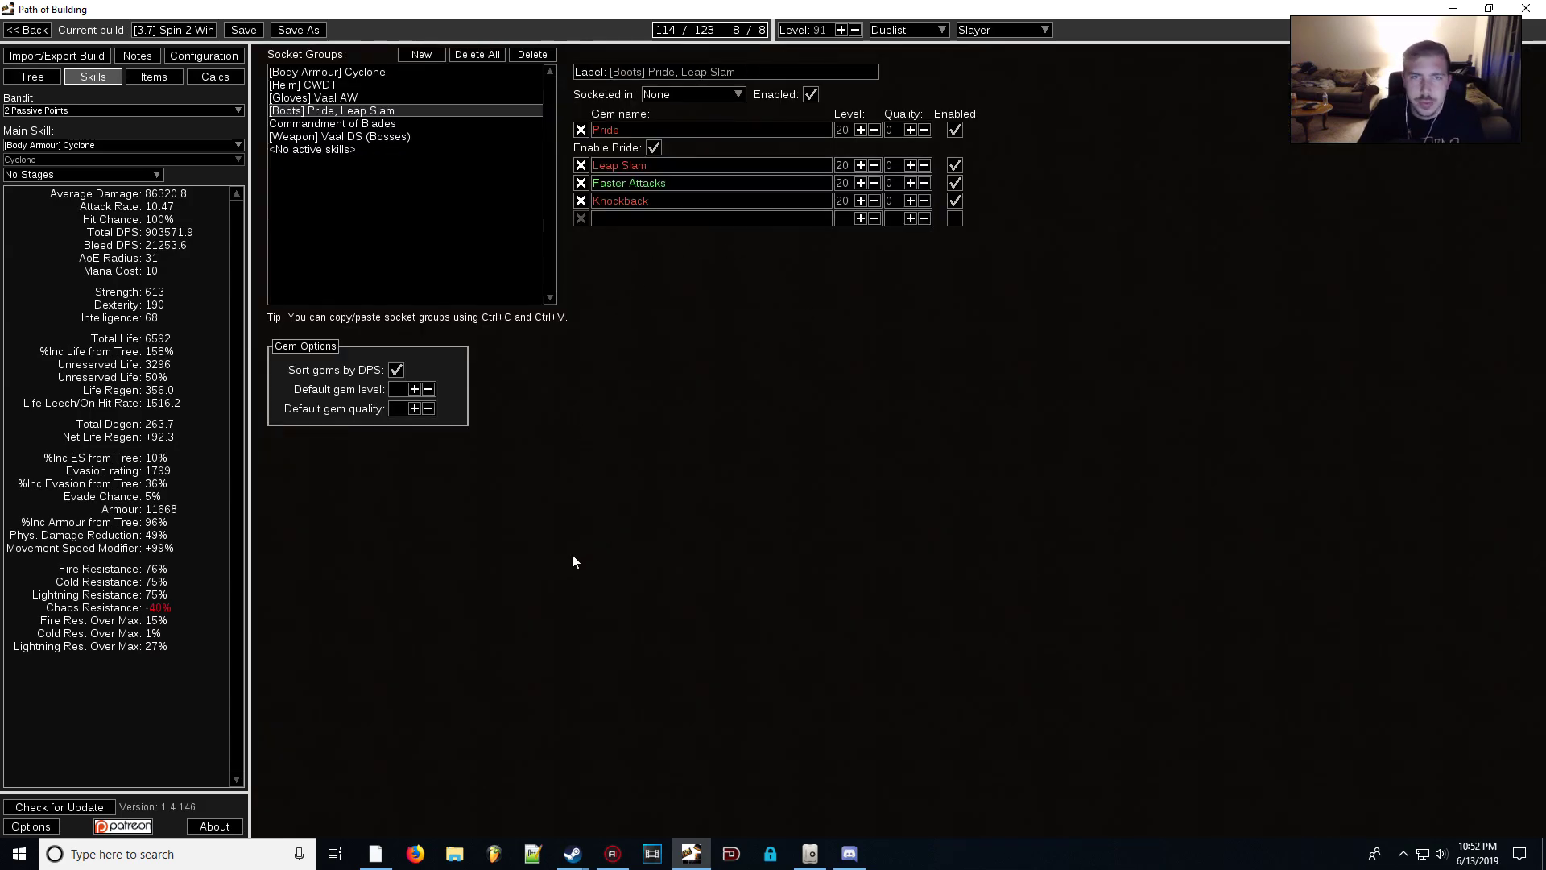
{"action": "left_click", "coordinate": [47, 80]}
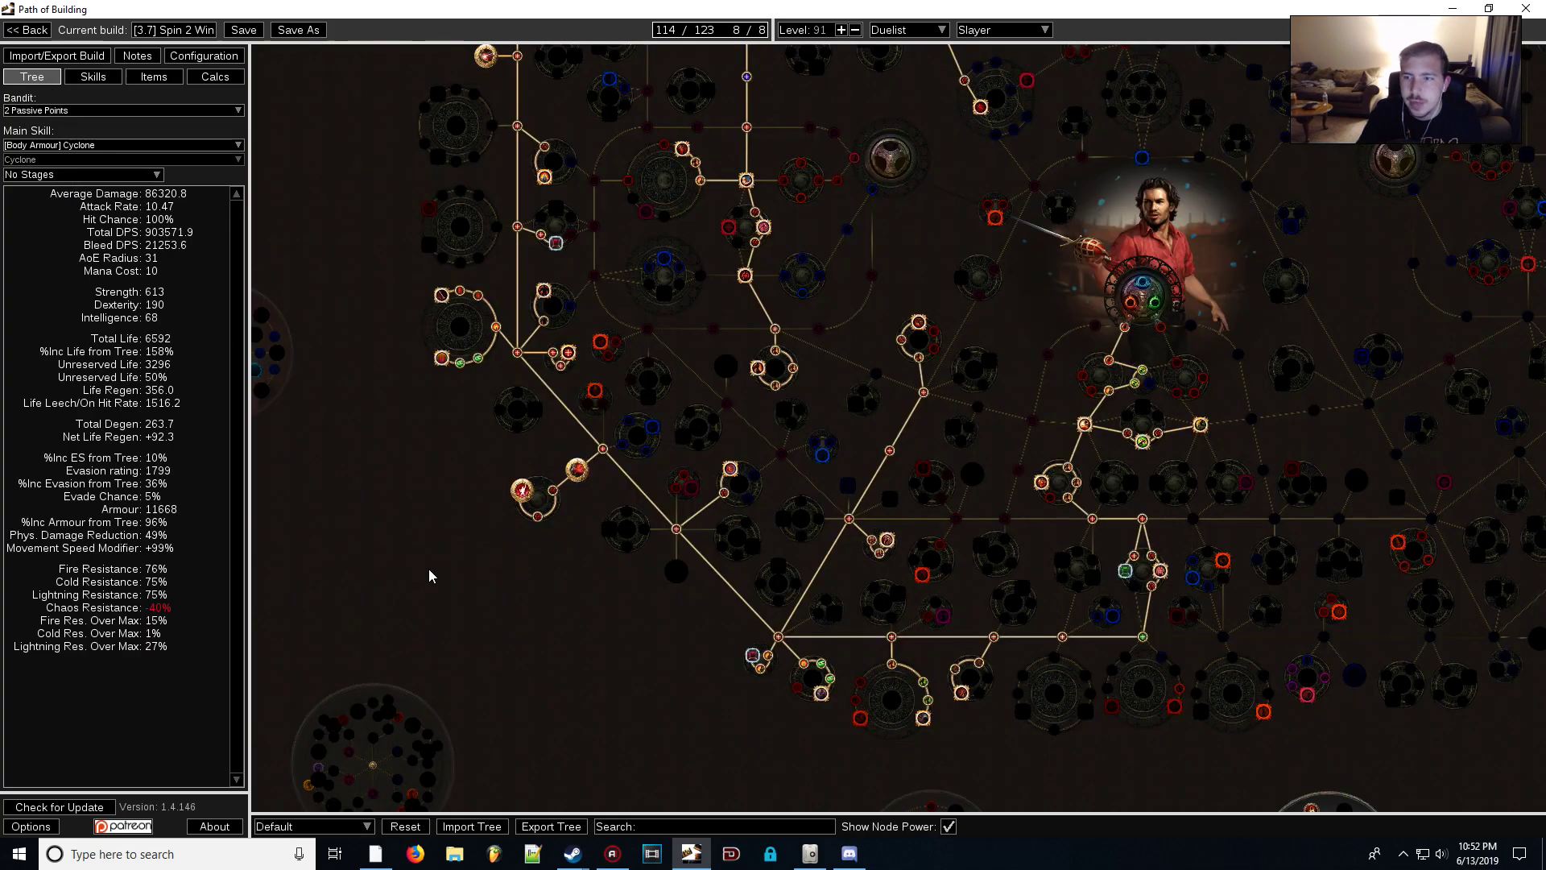
{"action": "mouse_move", "coordinate": [521, 488]}
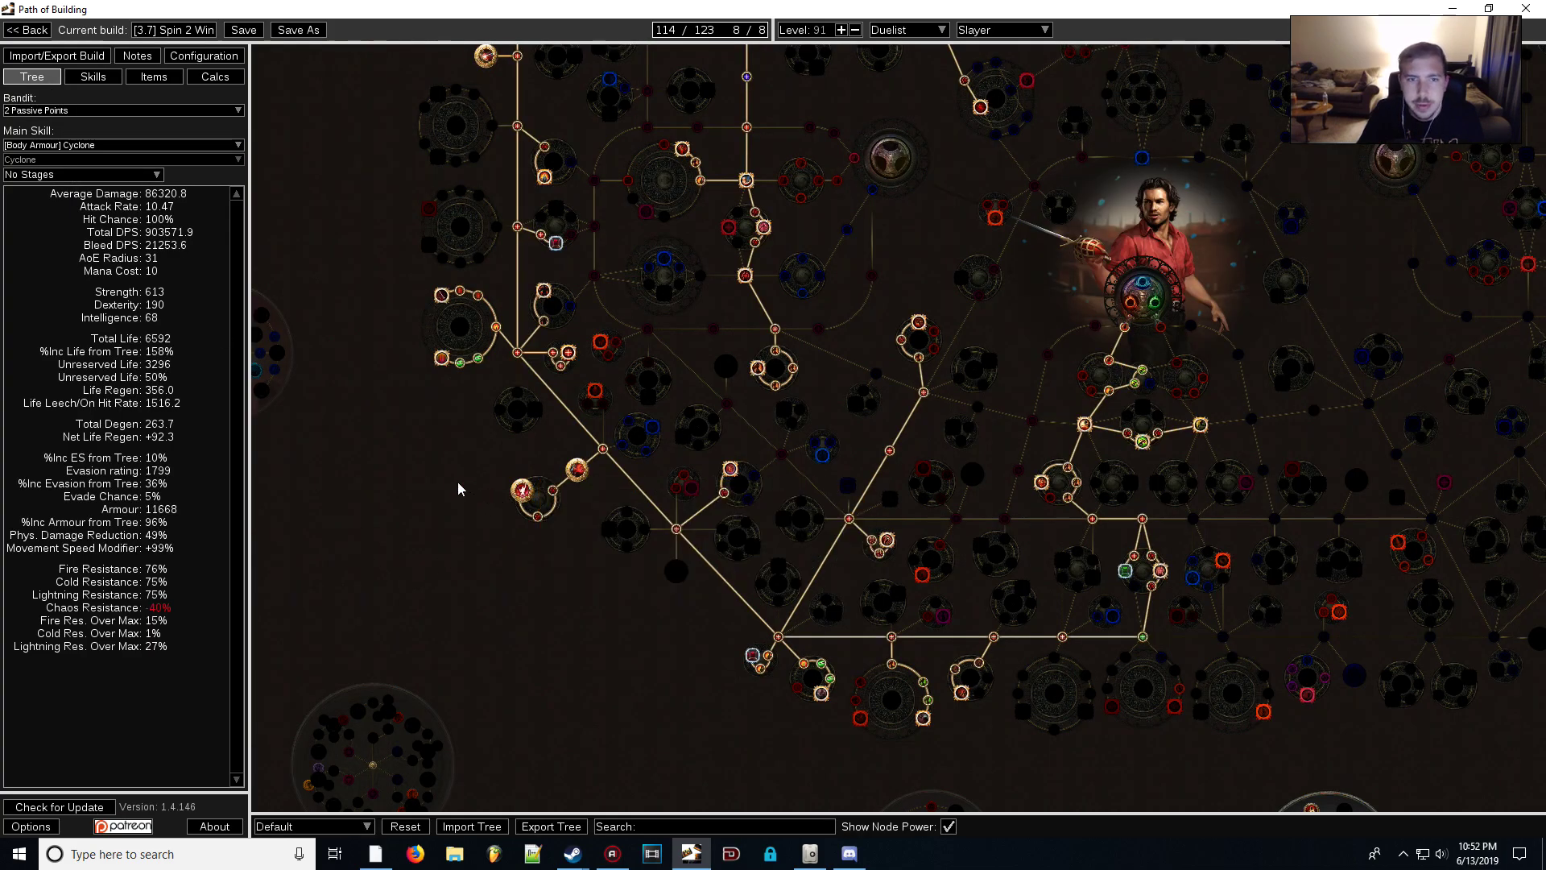